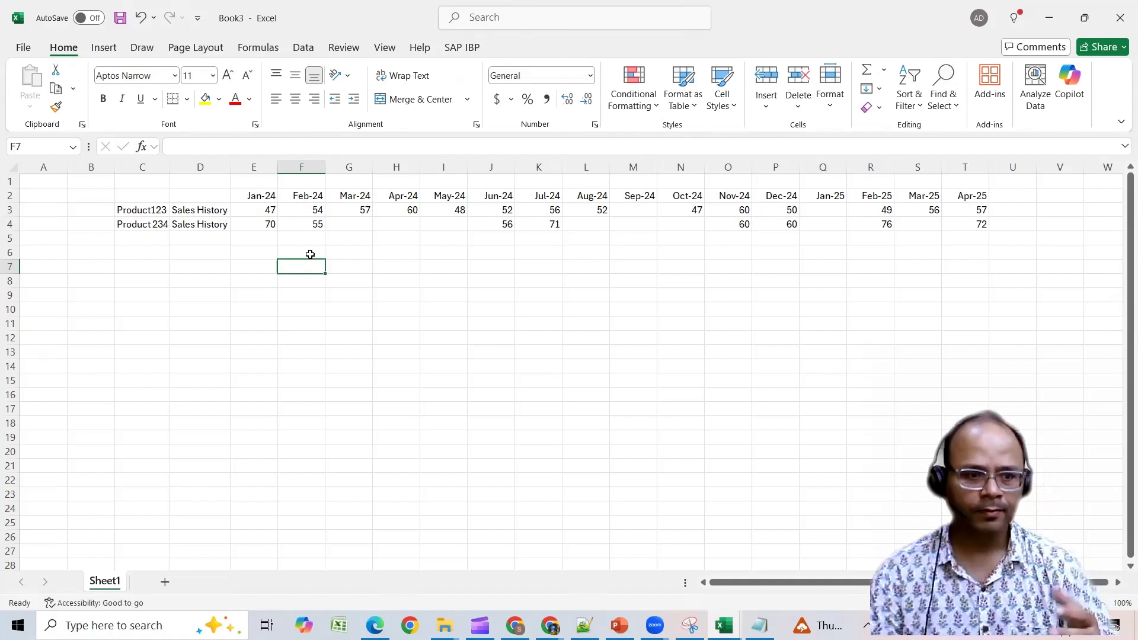
Step: Review Product123's sales history from Jan-24 to Apr-25, checking the empty Sep-24 and Jan-25 months
click(274, 211)
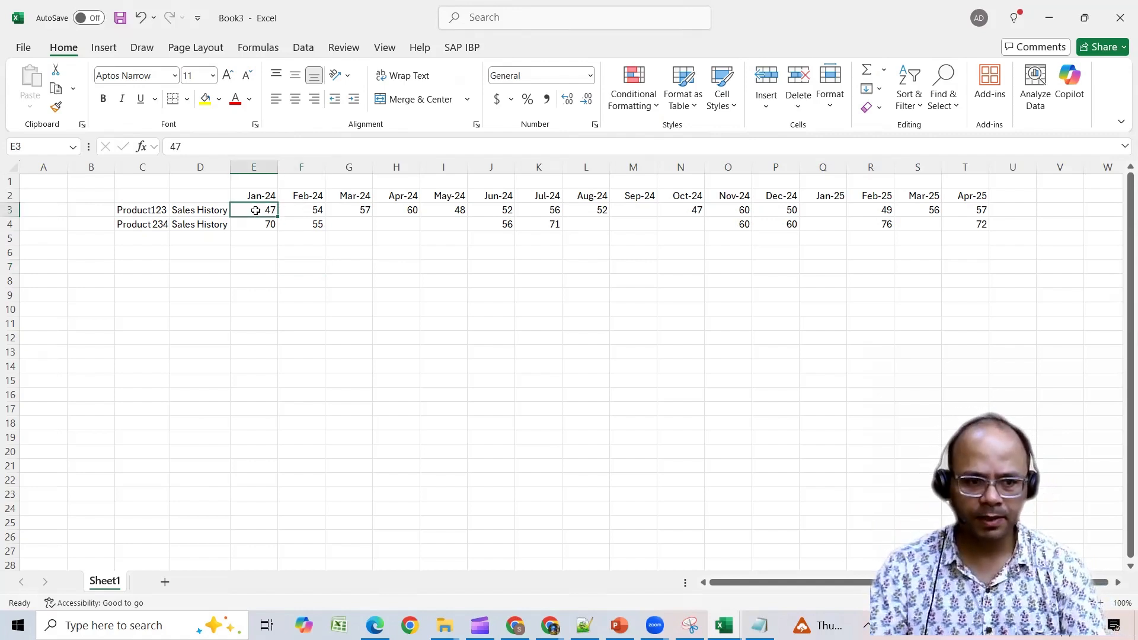
drag(256, 211, 978, 210)
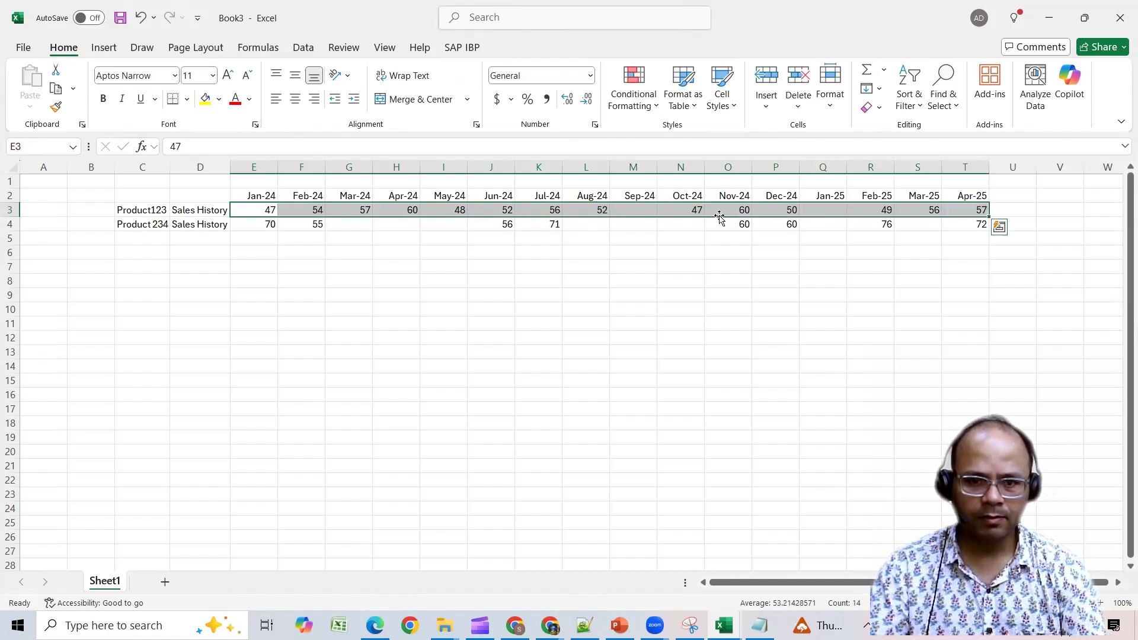
click(649, 208)
click(816, 212)
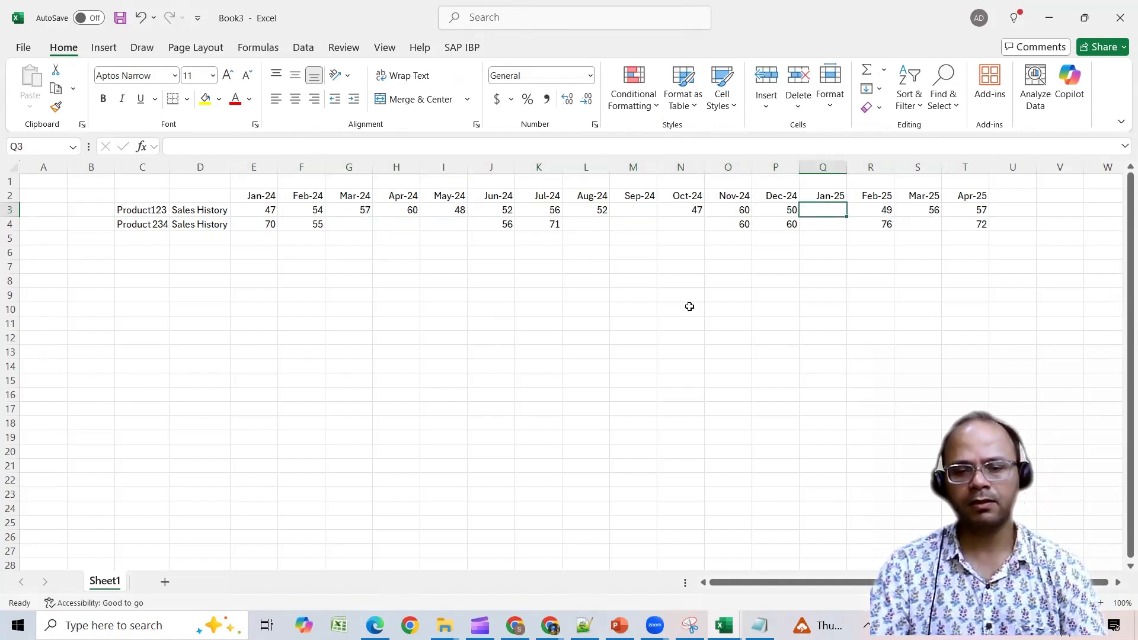
click(639, 211)
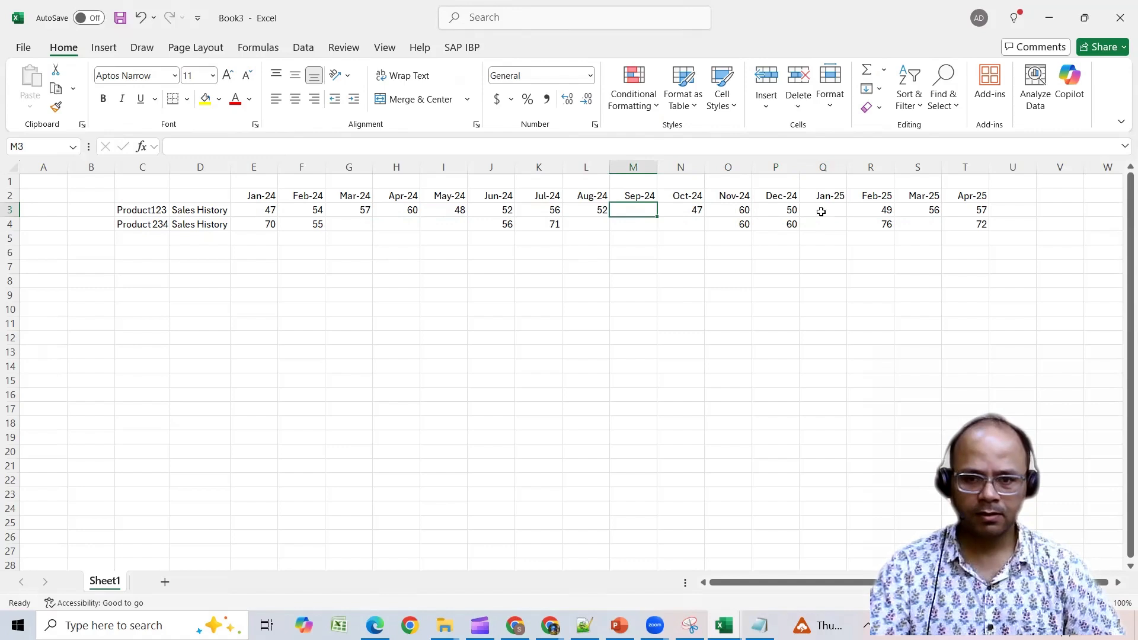
click(822, 212)
drag(261, 210, 786, 211)
drag(957, 211, 270, 206)
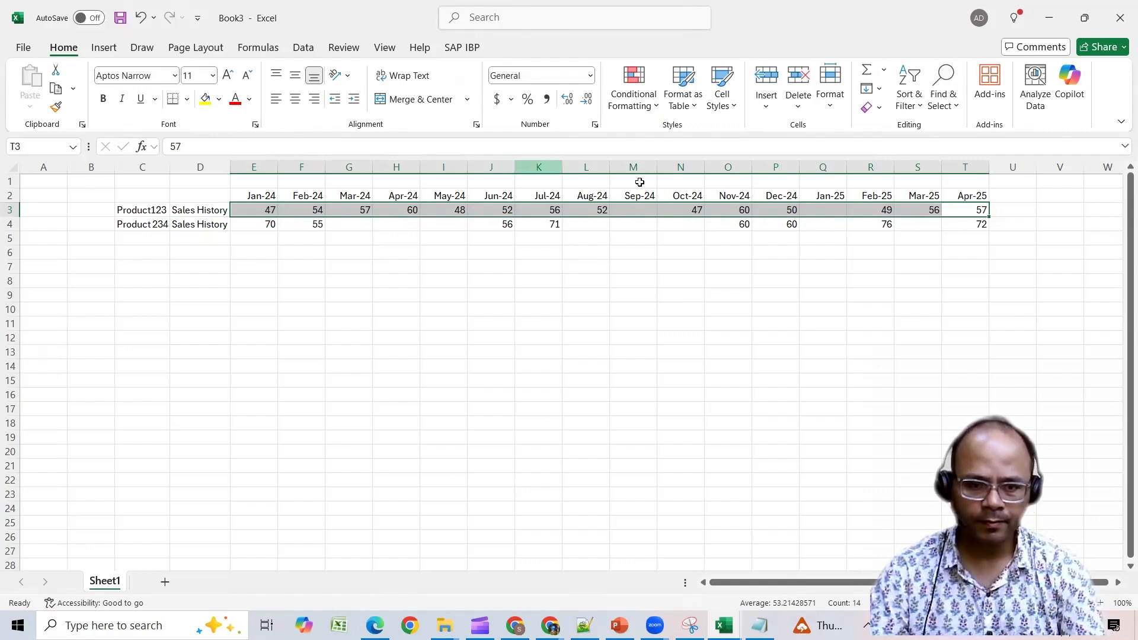
Step: Fill Product123's missing Sep-24 and Jan-25 sales history with 53 each
click(638, 211)
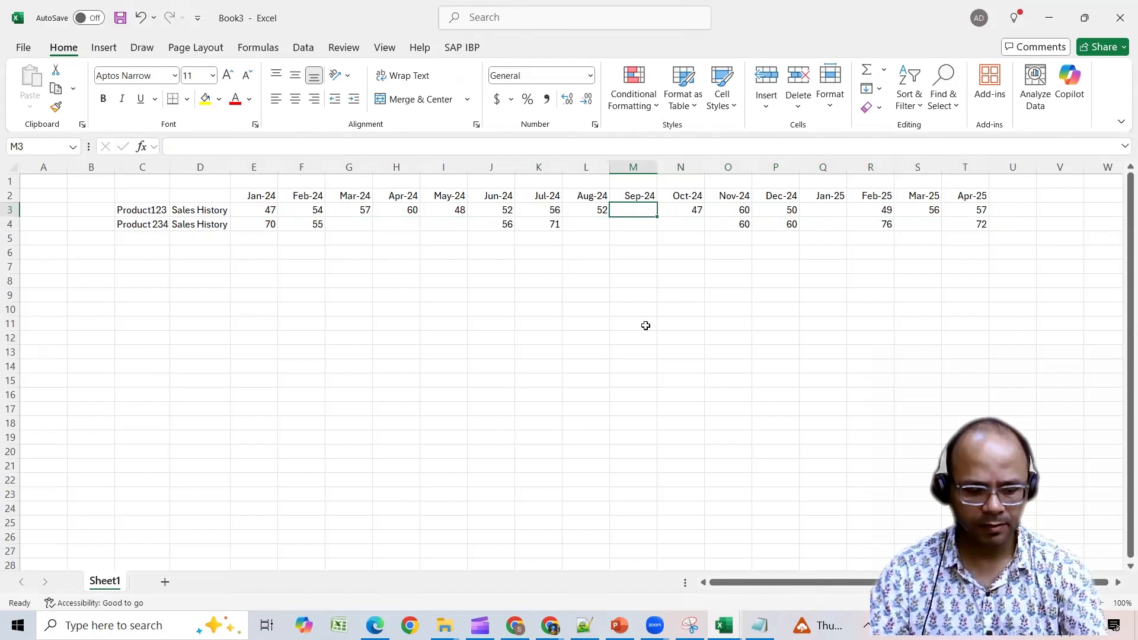
text(53)
click(839, 211)
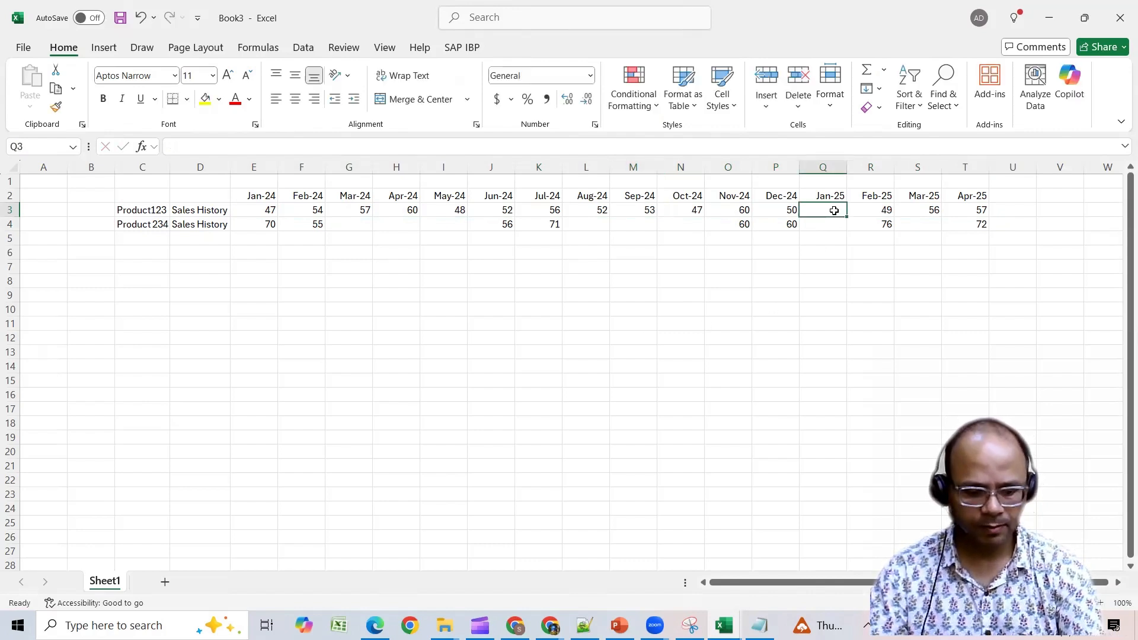
text(53)
click(764, 253)
click(640, 211)
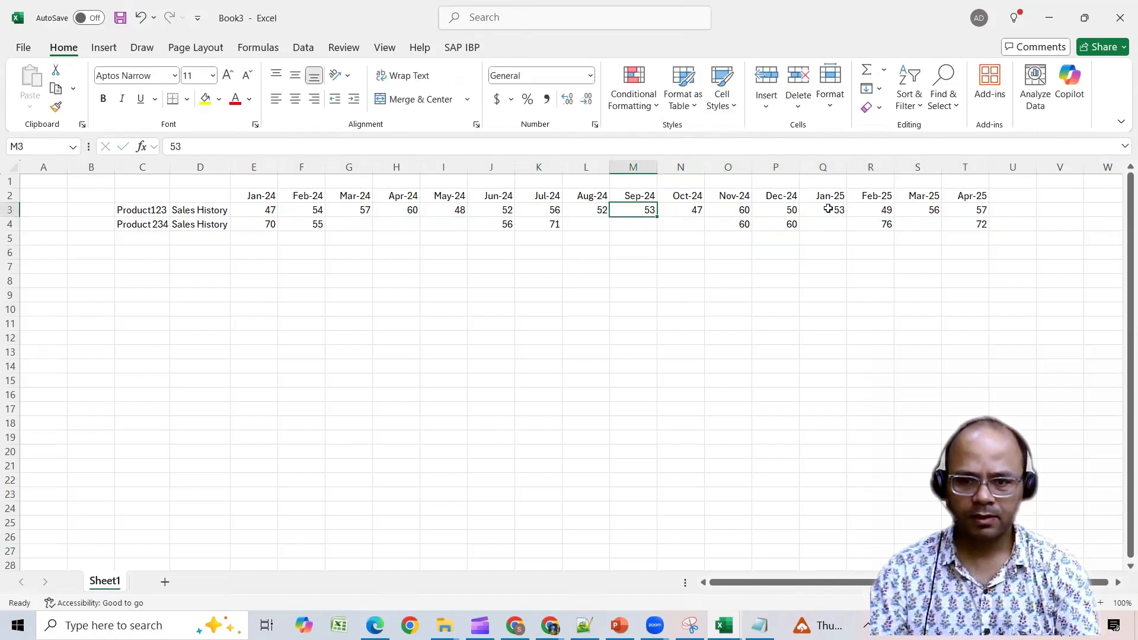
ctrl+click(836, 209)
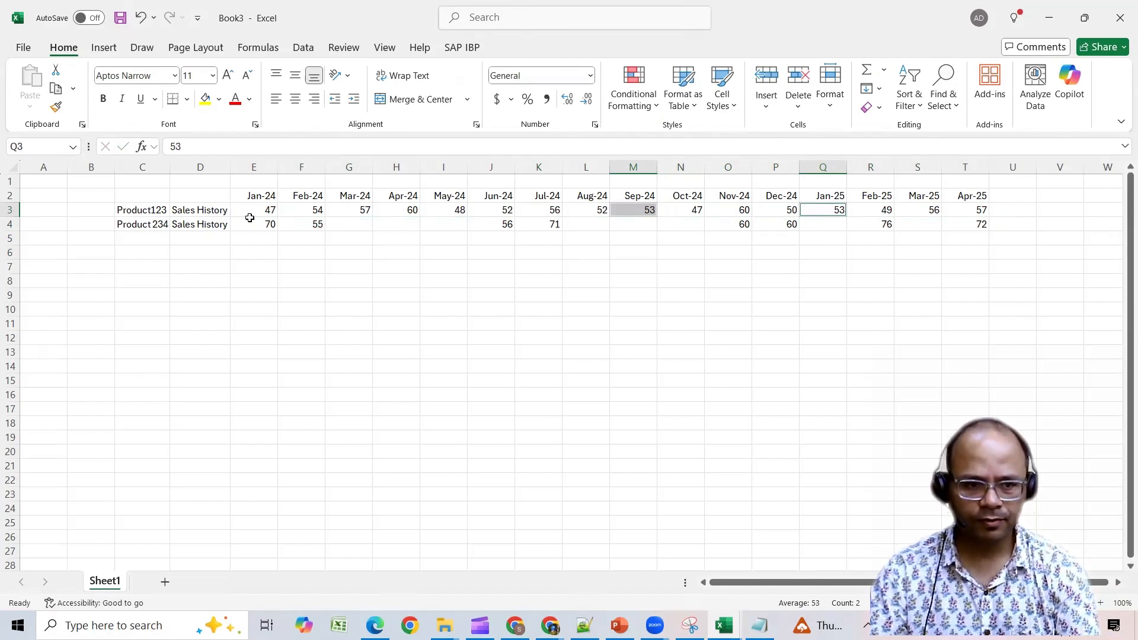
Step: Review Product 234's sales history, examining the gaps in Mar-24 to May-24, Aug-24 to Oct-24 and Jan-25
drag(249, 218, 973, 223)
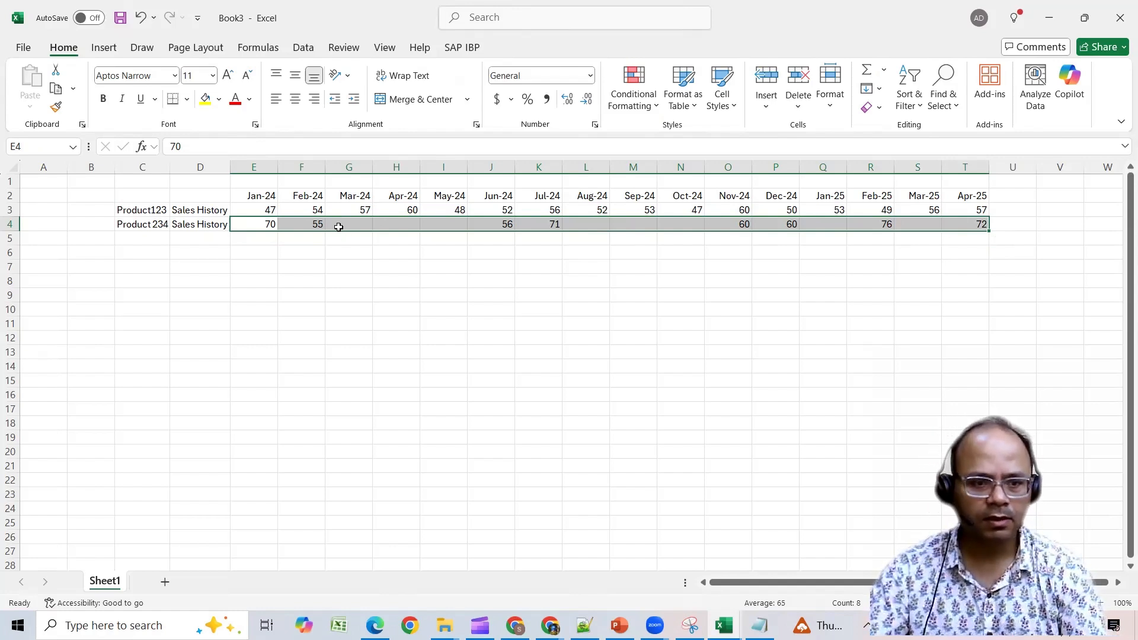
drag(338, 223, 459, 223)
ctrl+click(583, 227)
drag(582, 227, 680, 224)
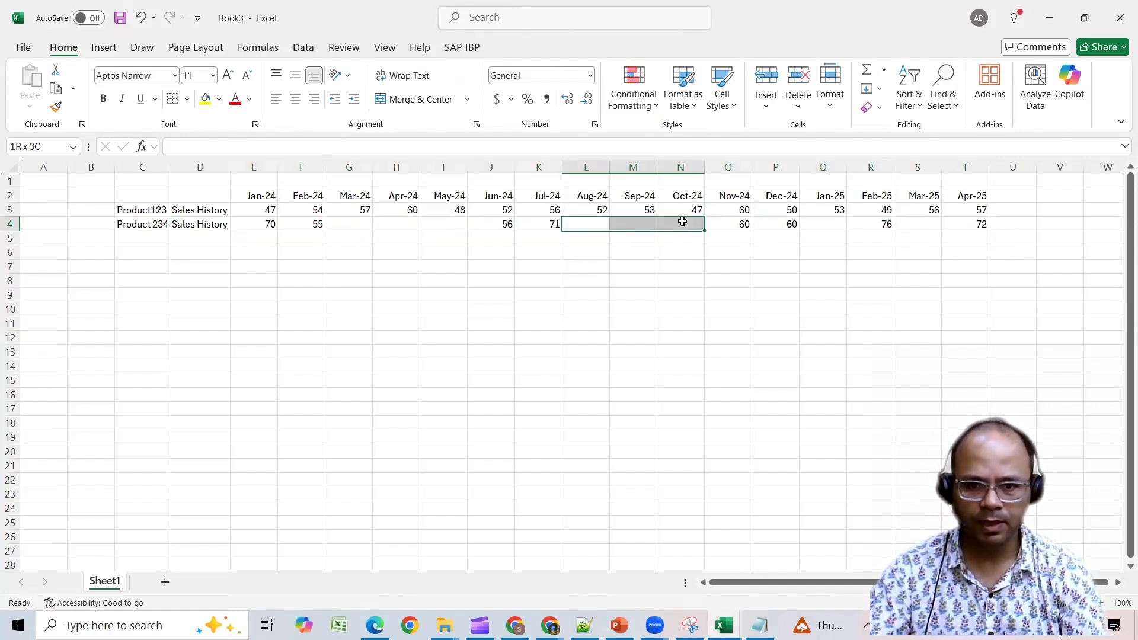
click(821, 224)
drag(261, 224, 317, 224)
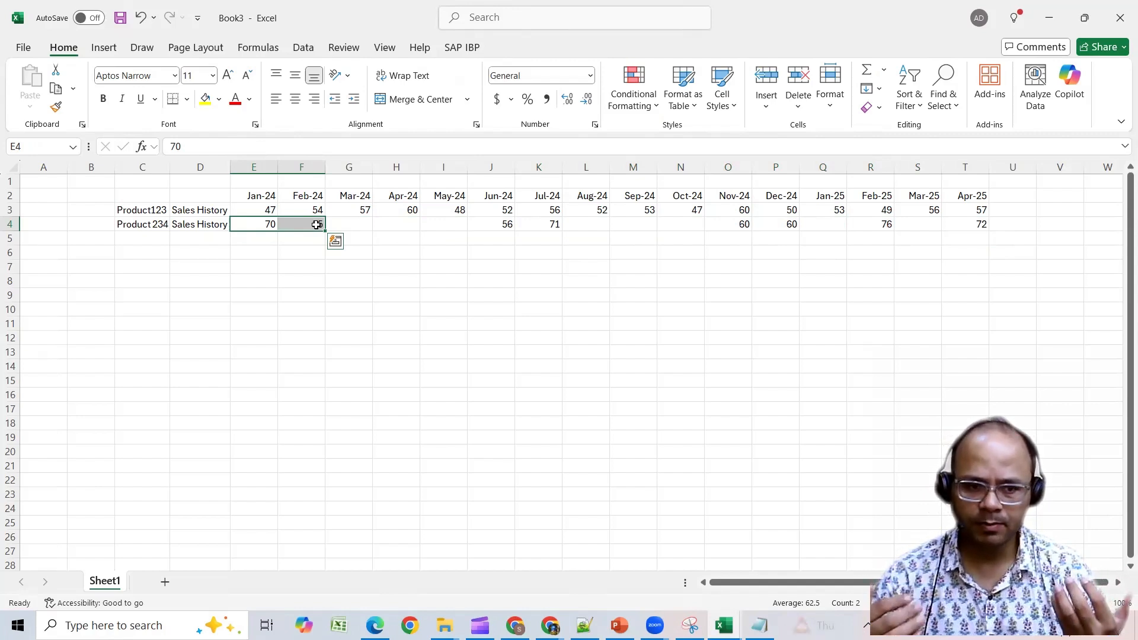
drag(367, 223, 444, 223)
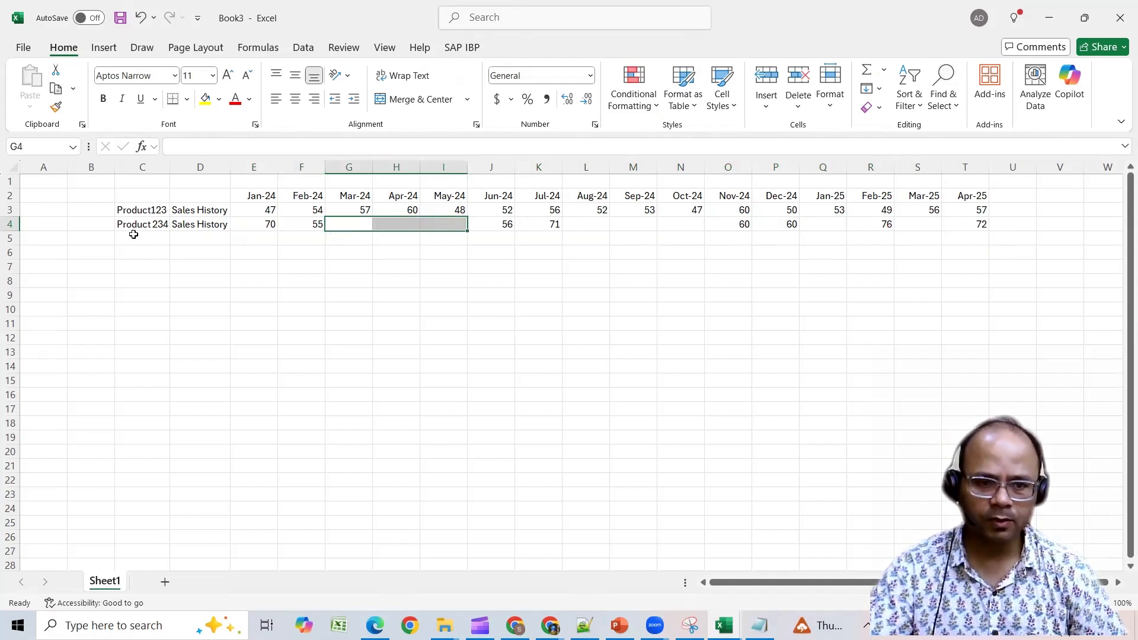
drag(586, 226, 665, 226)
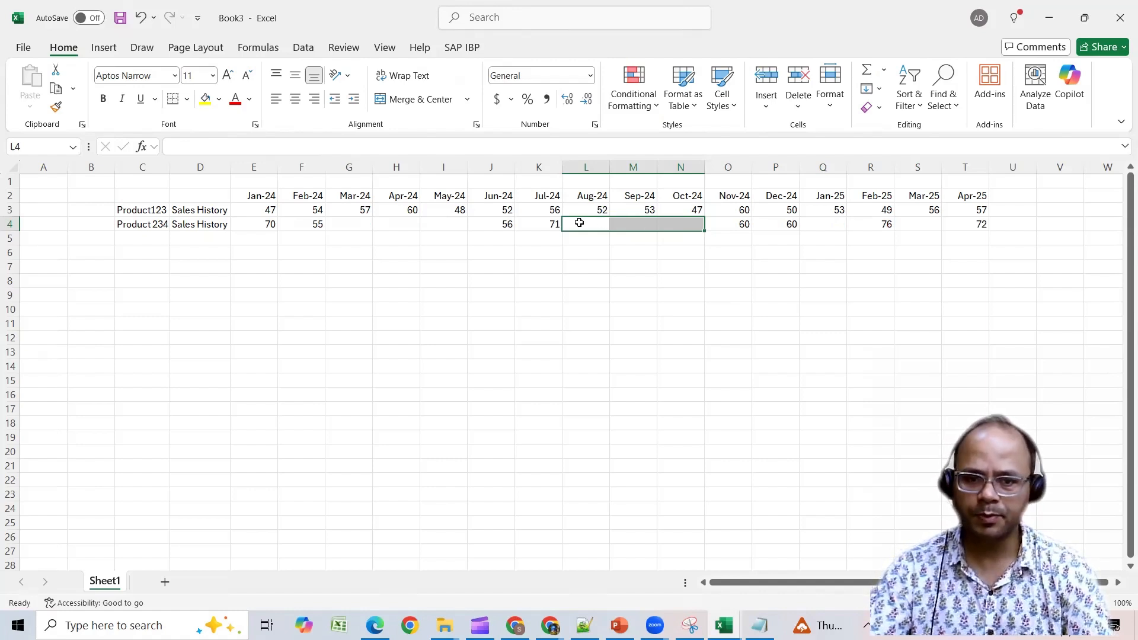
drag(582, 223, 680, 225)
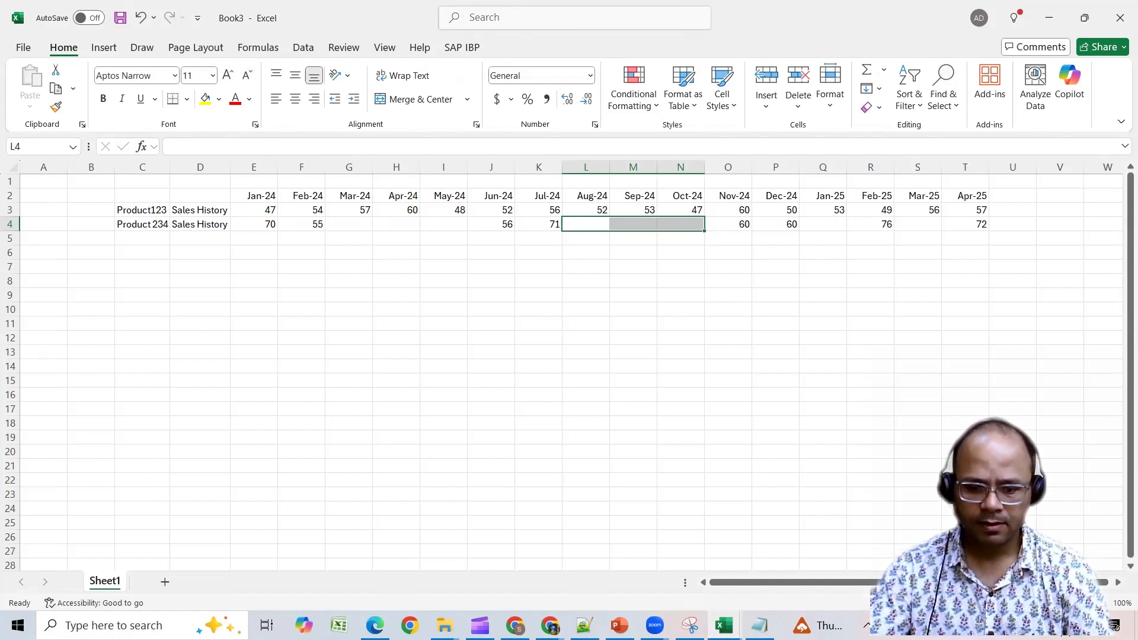
Step: In the Book2 workbook, examine the Time Series Property column and the customer, location 6210 and product FG126 combination in row 132
click(724, 624)
click(725, 562)
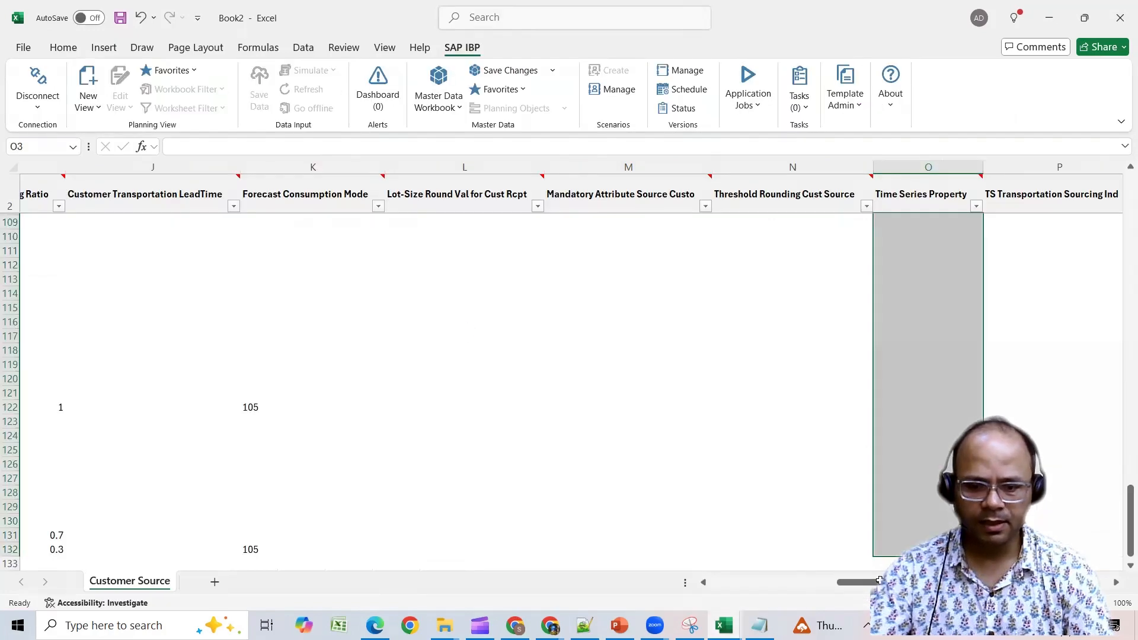
drag(880, 581, 934, 585)
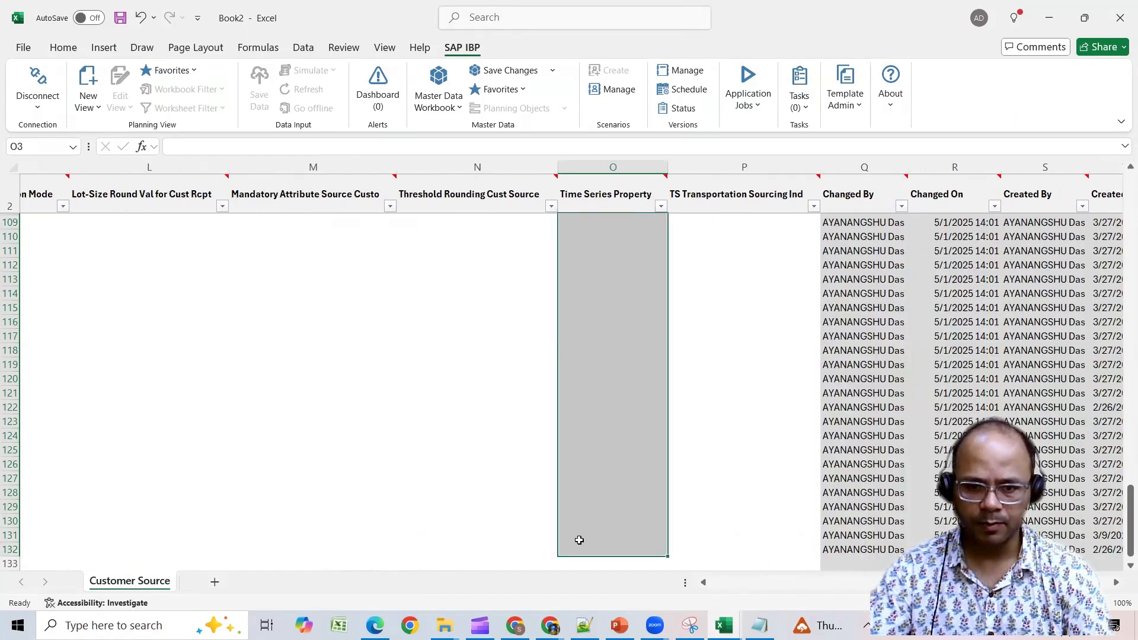
click(575, 334)
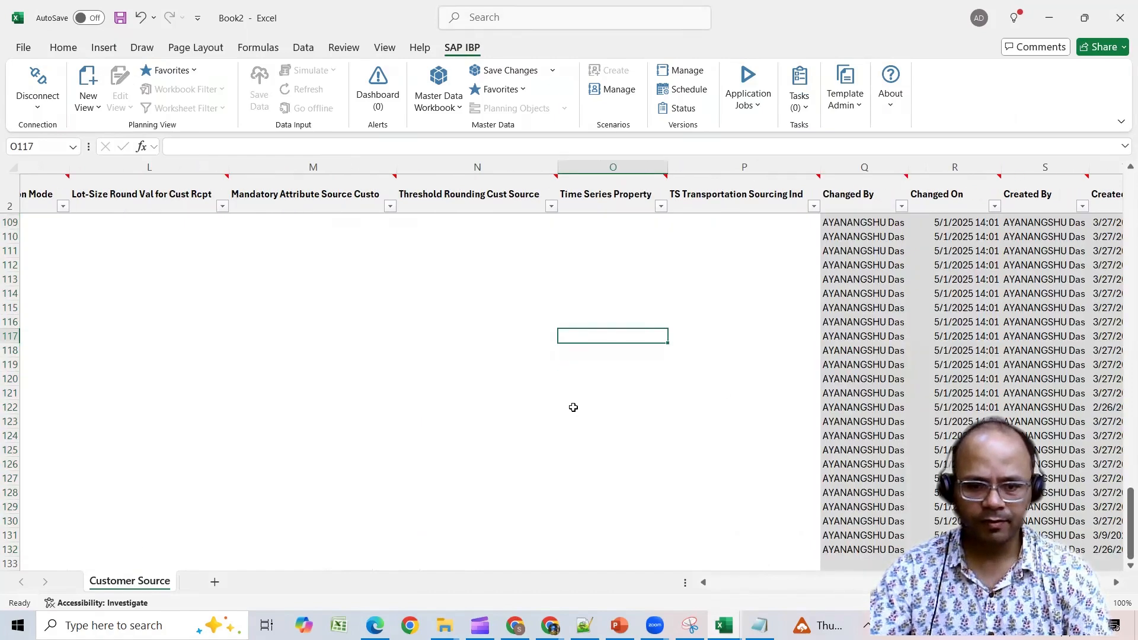
drag(933, 585, 183, 542)
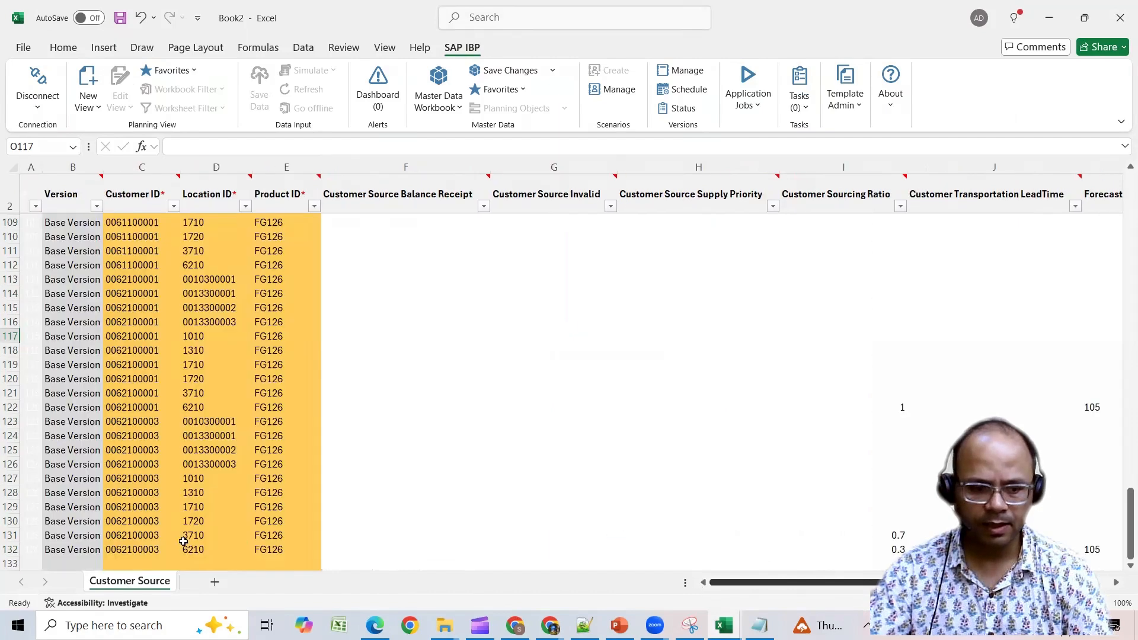
drag(116, 549, 279, 549)
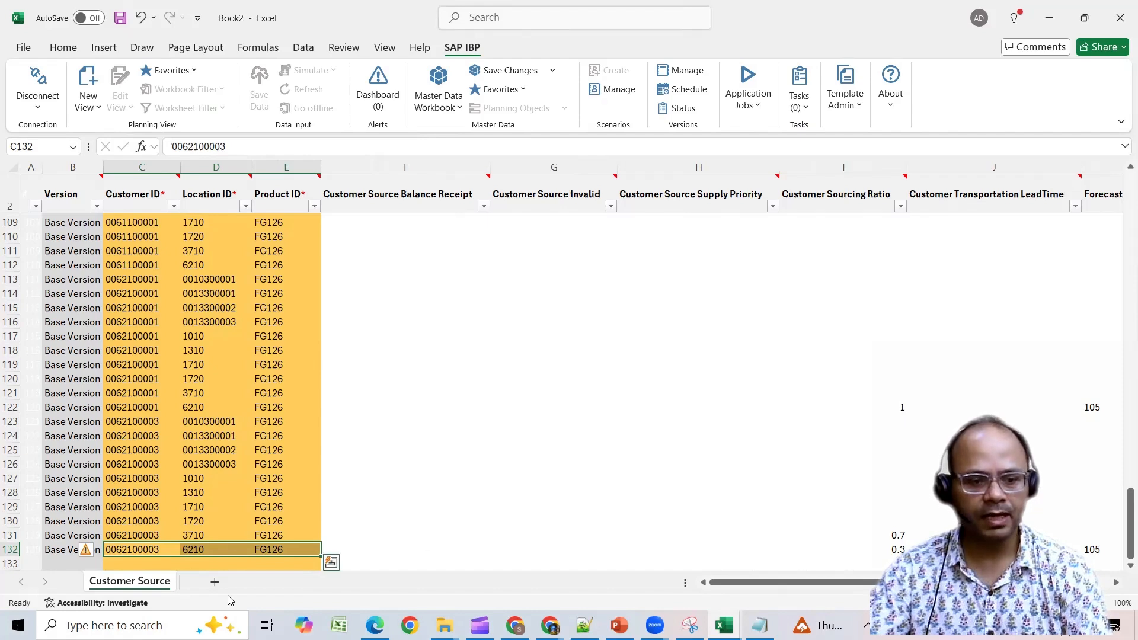
click(171, 550)
drag(172, 551, 316, 548)
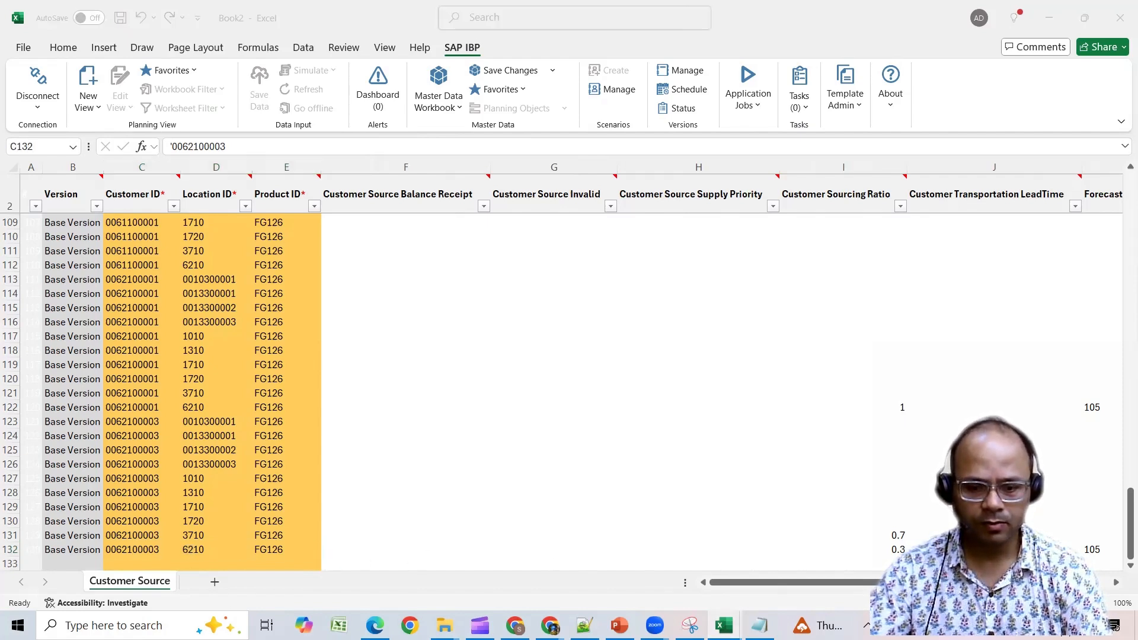
Step: Switch to the ActualsVsStat workbook and review the monthly Consensus Demand Final row for product FG126 at location 6210
click(724, 625)
click(561, 555)
drag(425, 232, 1091, 232)
click(218, 241)
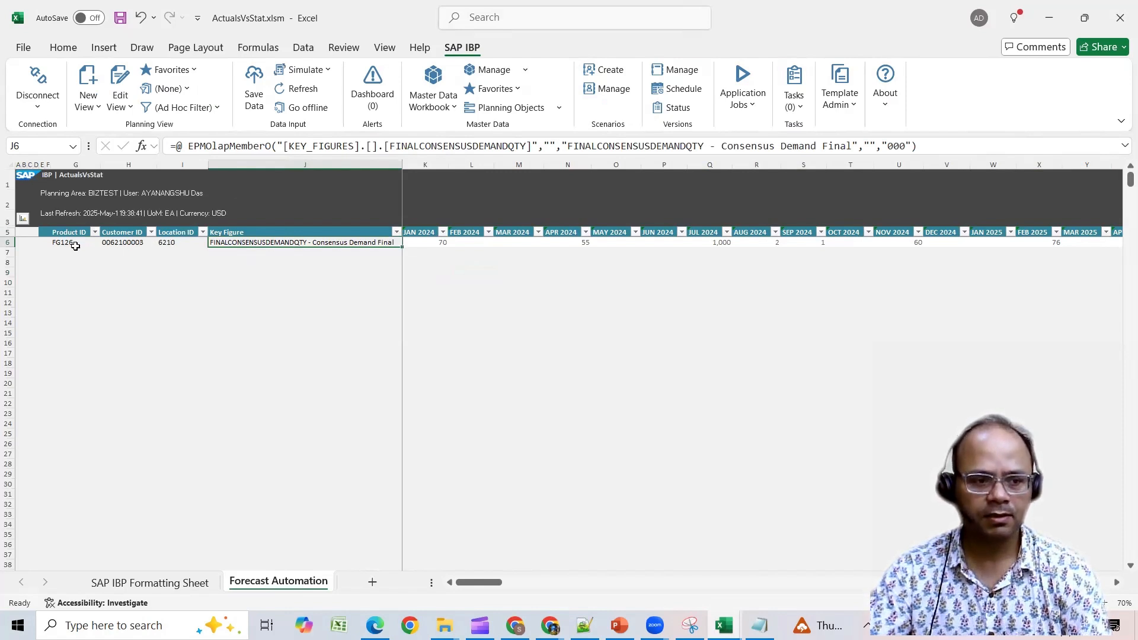
click(193, 243)
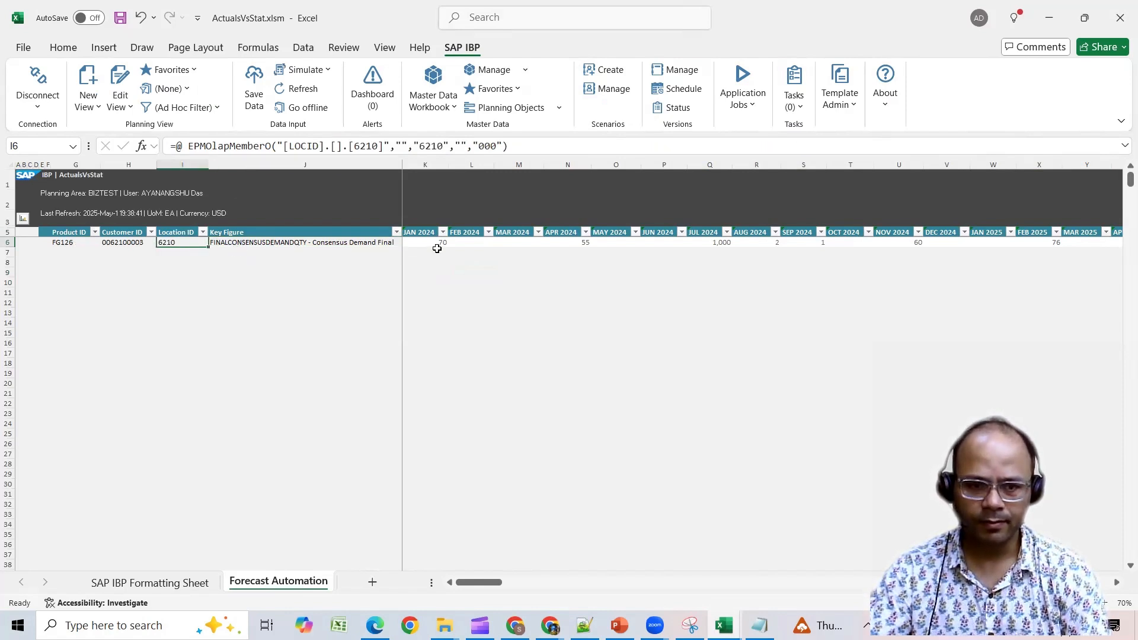
Step: Switch to the Book3 workbook and copy Product123's sales history from Jan-24 to Apr-25
click(867, 625)
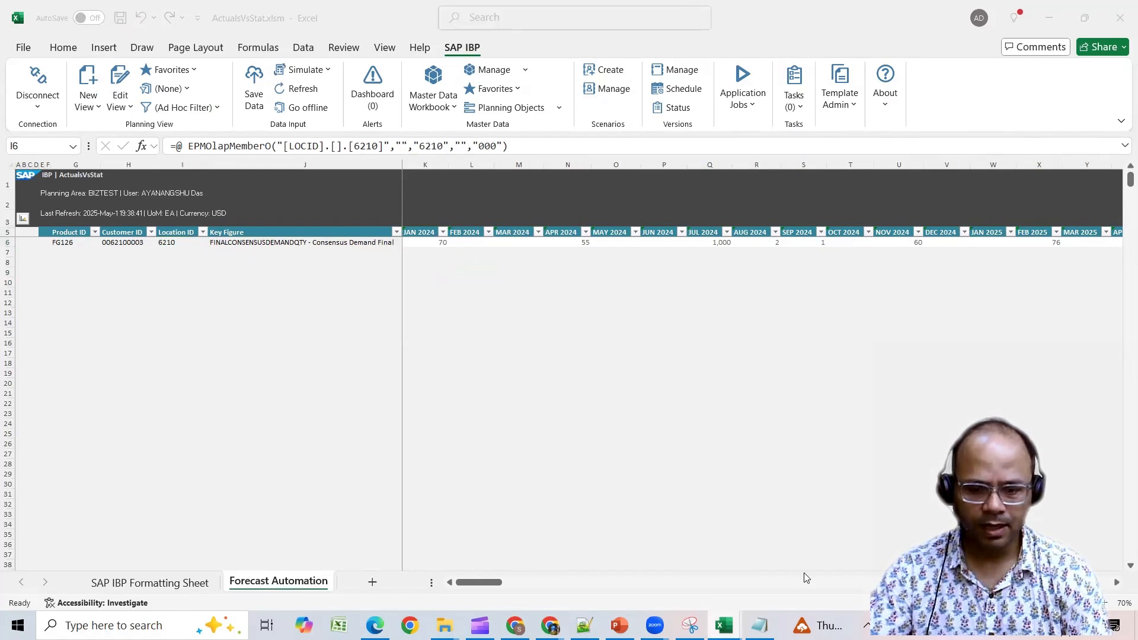
click(828, 557)
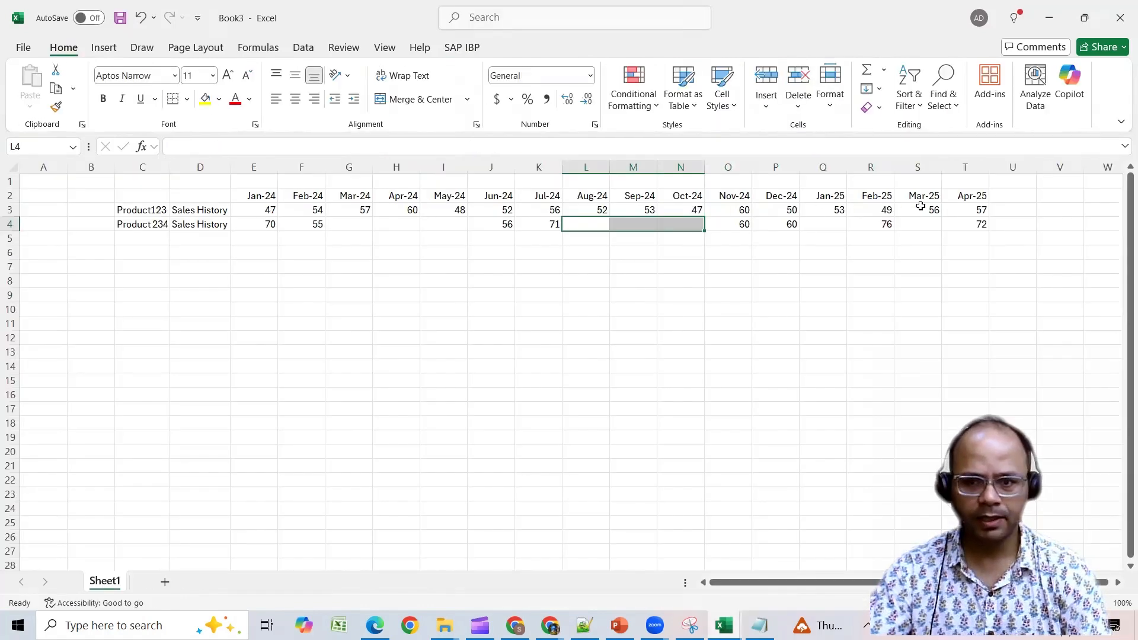
drag(254, 210, 955, 208)
key(ctrl+c)
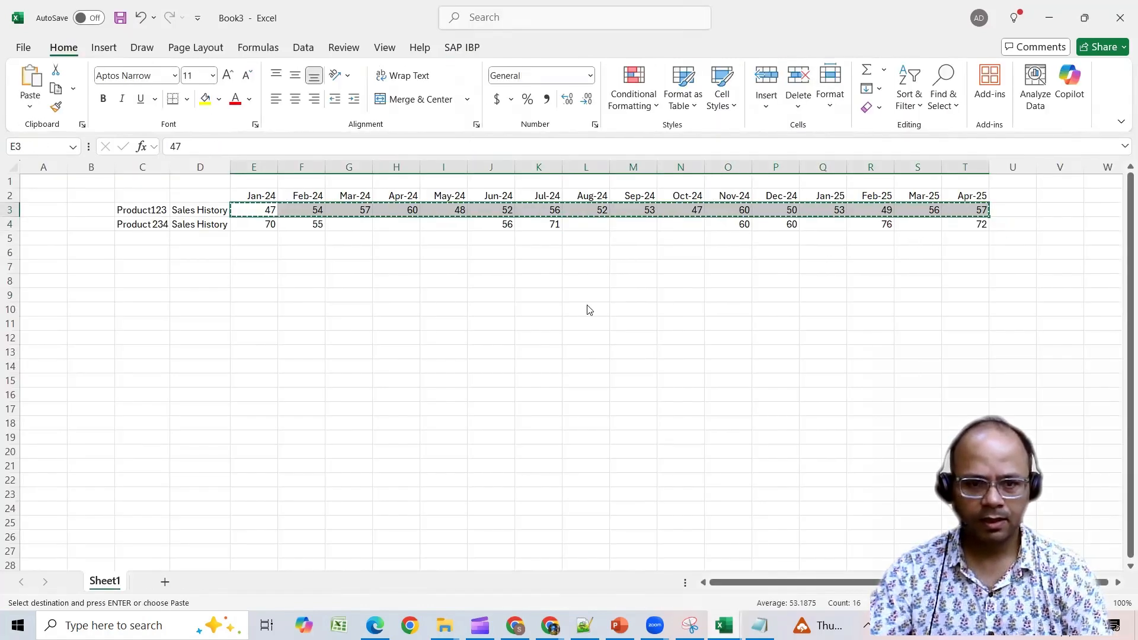
Step: Paste the copied history into FG126's Consensus Demand Final row in ActualsVsStat from JAN 2024 onward and save the data to SAP IBP
key(alt+Tab)
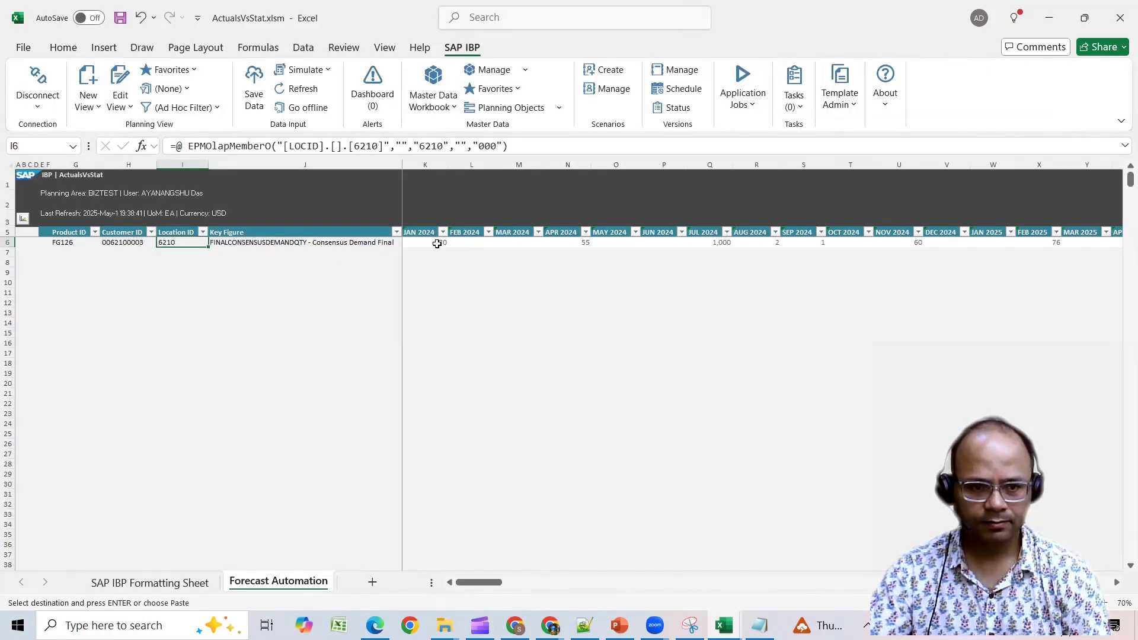
click(436, 244)
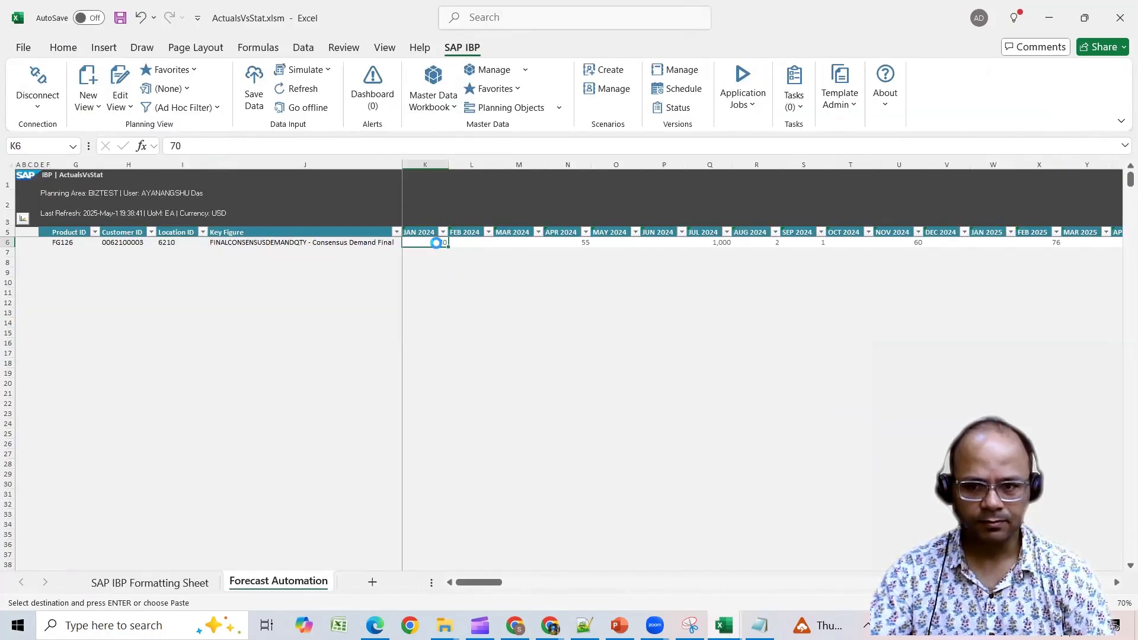
key(ctrl+v)
click(254, 89)
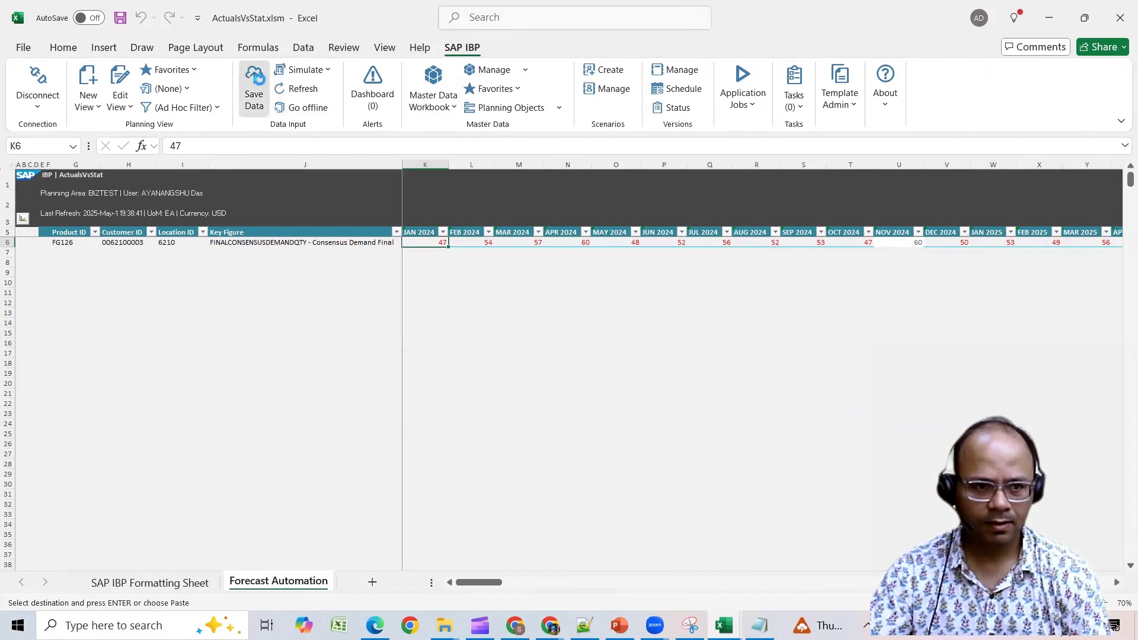
click(671, 562)
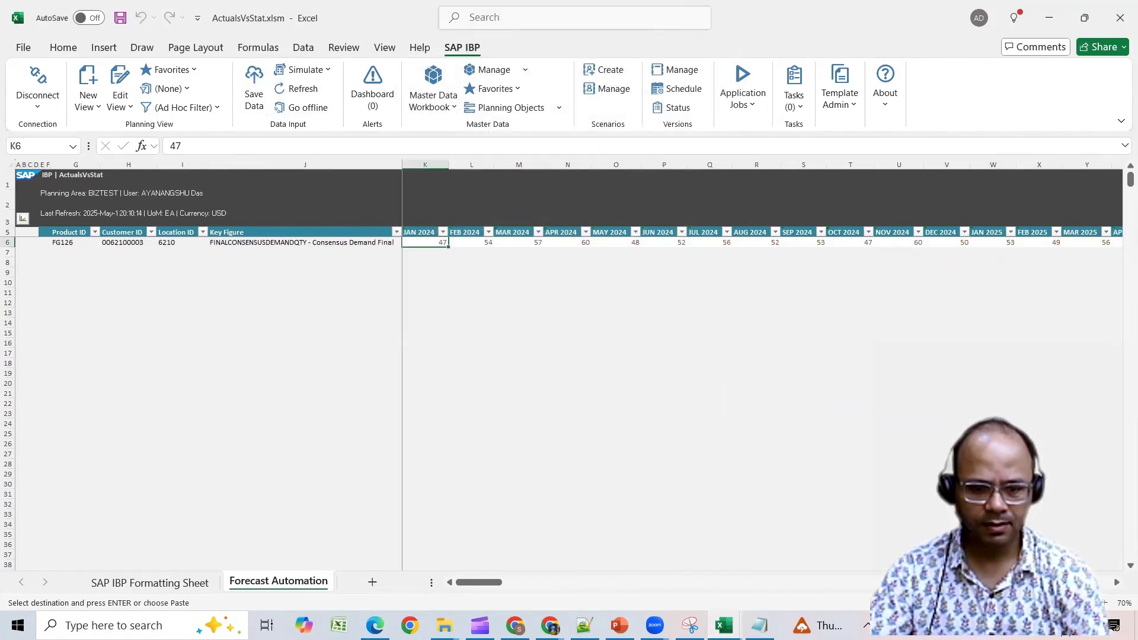
Step: Switch to the Book2 workbook and check the Time Series Property column of the Customer Source data
mouse_move(725, 624)
click(768, 587)
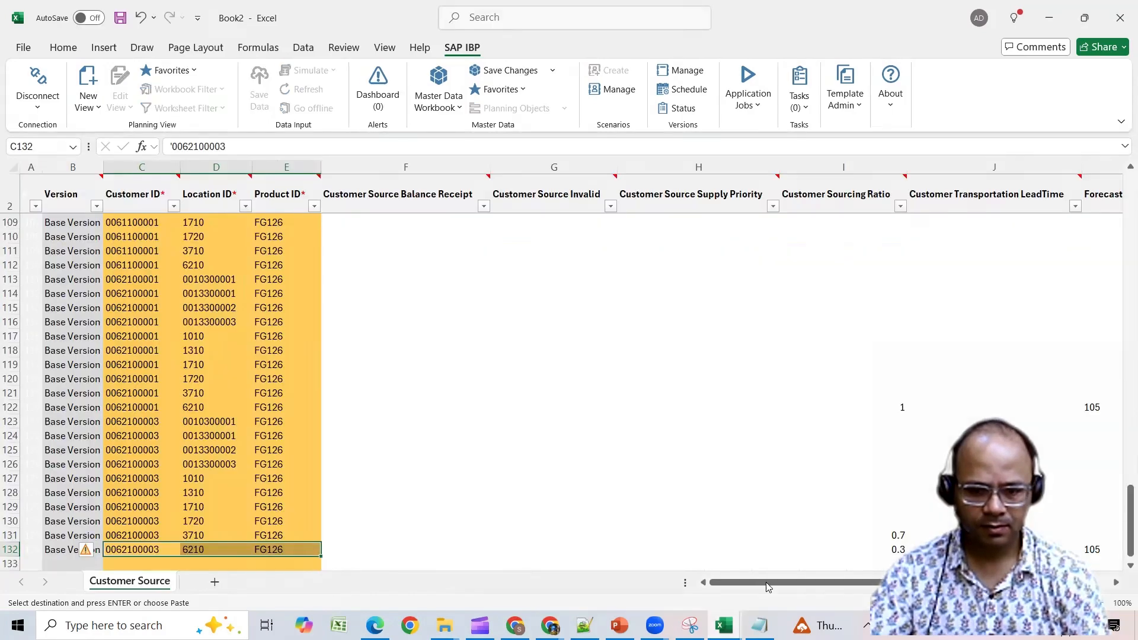
scroll(569, 380, right, 10)
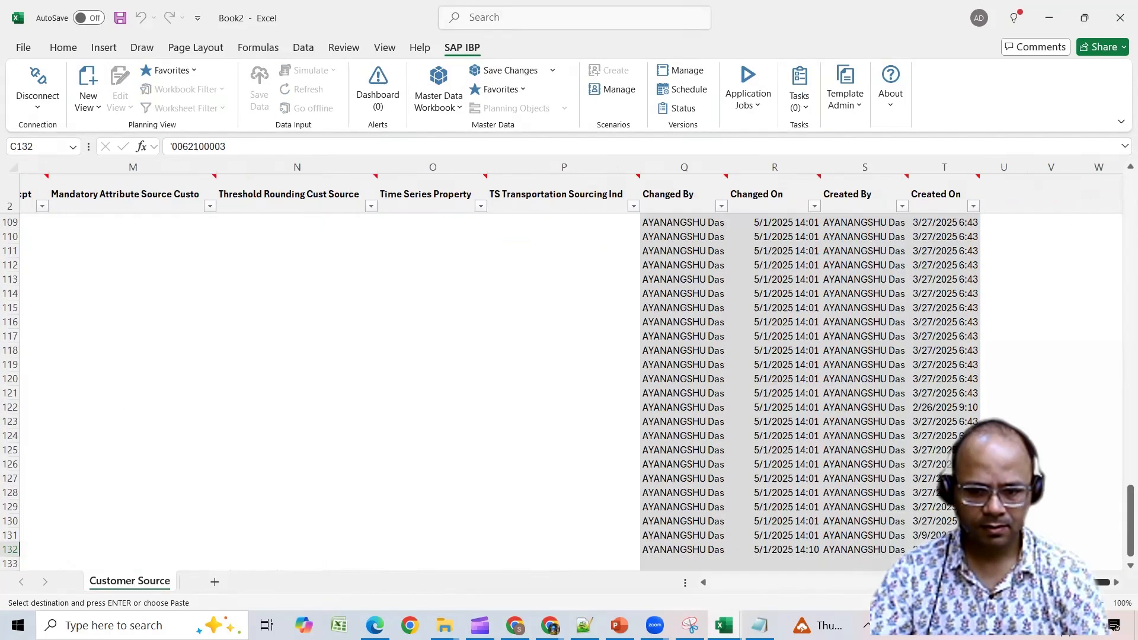
scroll(492, 432, left, 1)
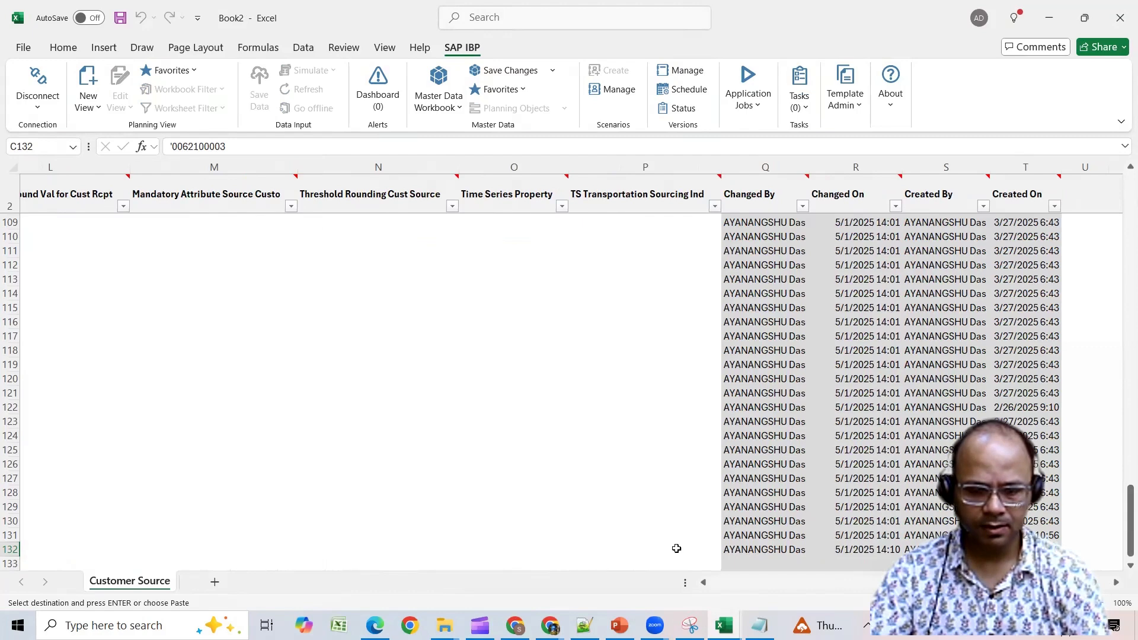
Step: Switch to the Application Jobs page in Chrome and start a copy of the Forecast Automation job
click(550, 626)
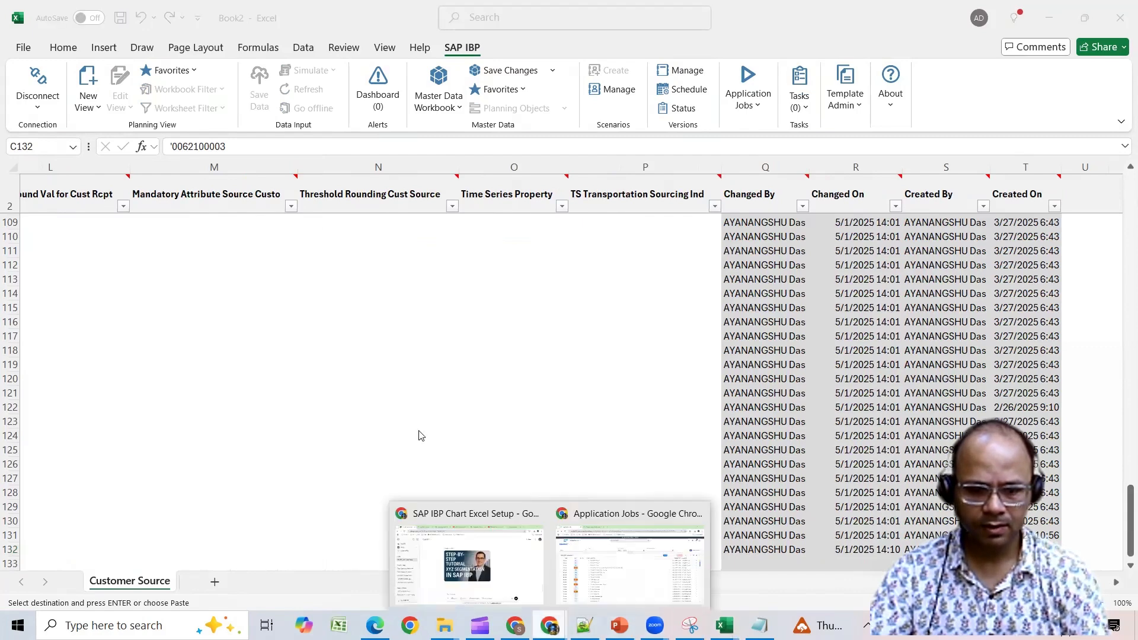
click(630, 564)
click(77, 273)
click(873, 236)
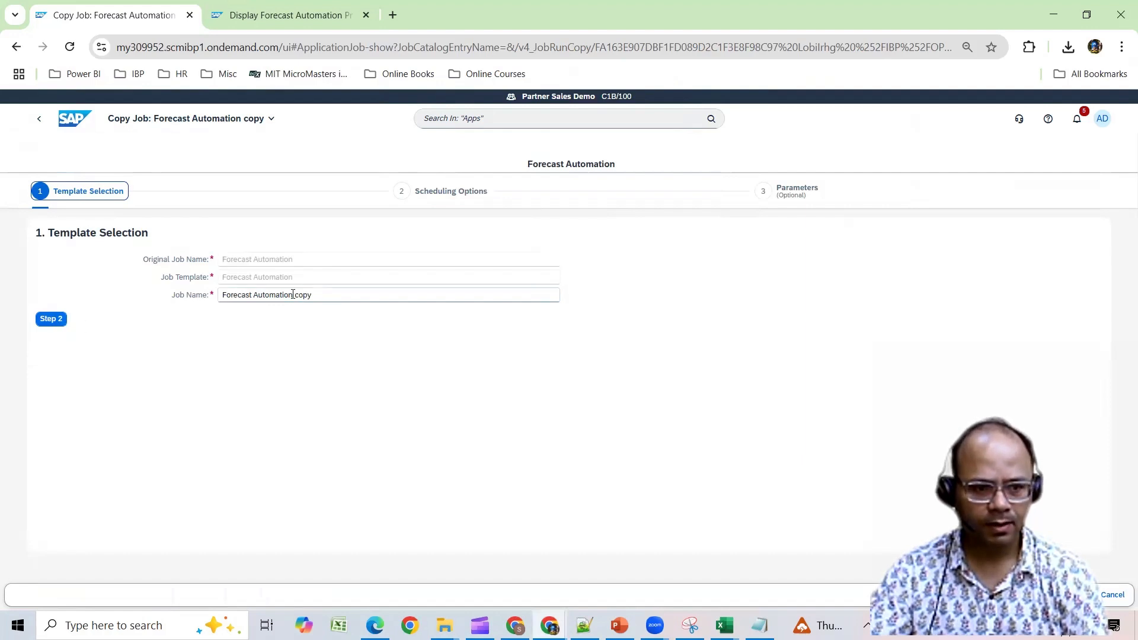
Step: Name the copied job Forecast Automation, run it immediately with its existing parameters, and refresh the job list to check its status
drag(293, 295, 398, 293)
key(BackSpace)
click(59, 320)
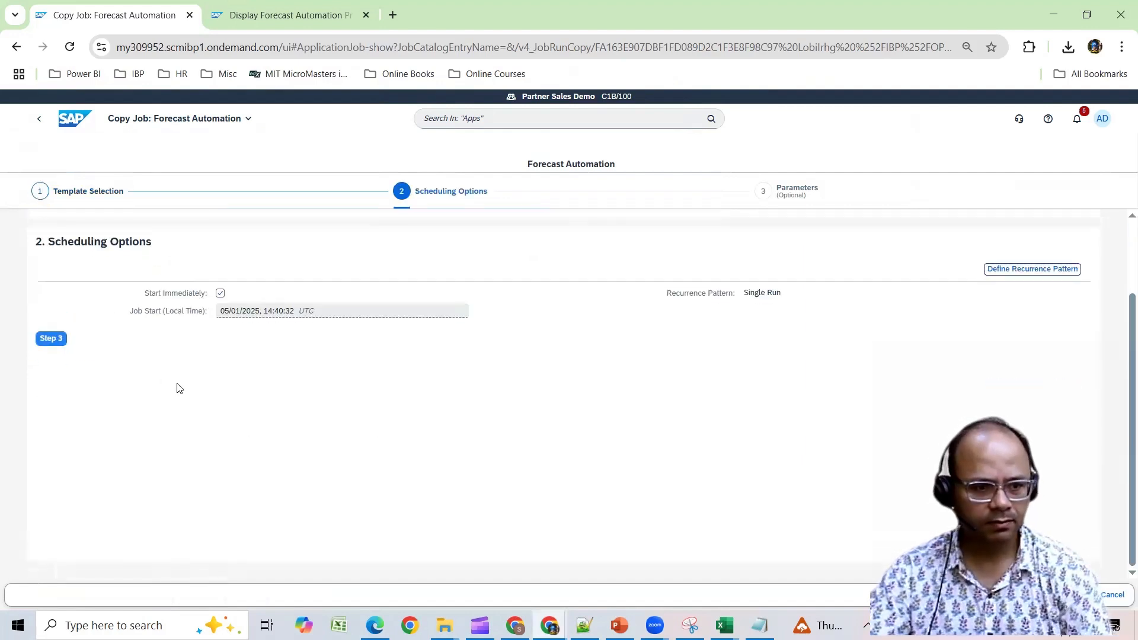
click(61, 333)
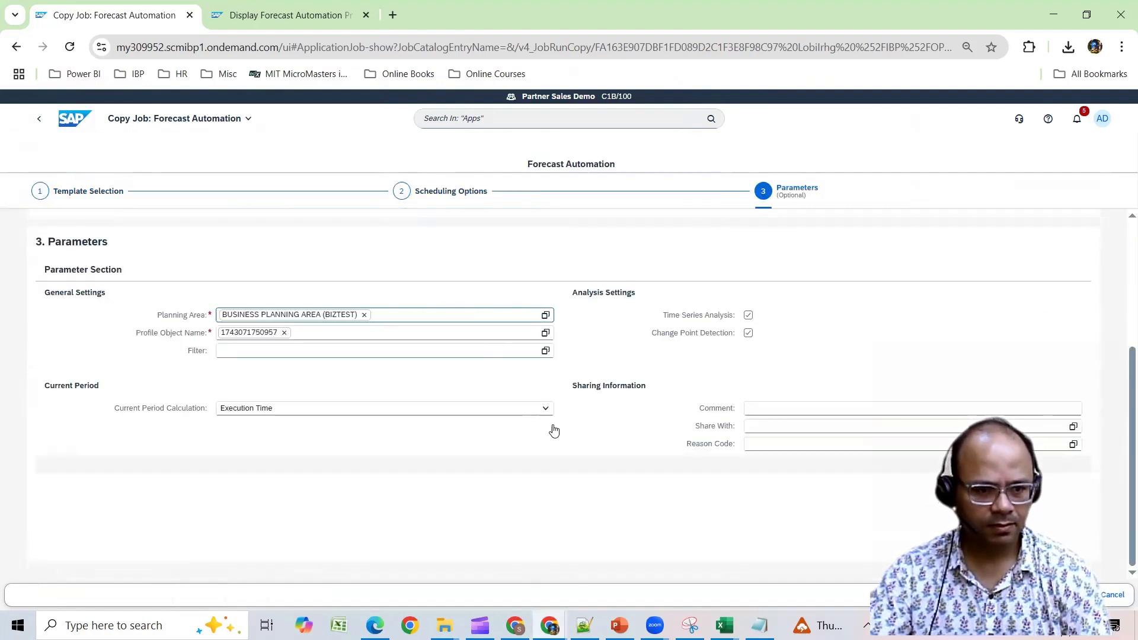
click(1067, 595)
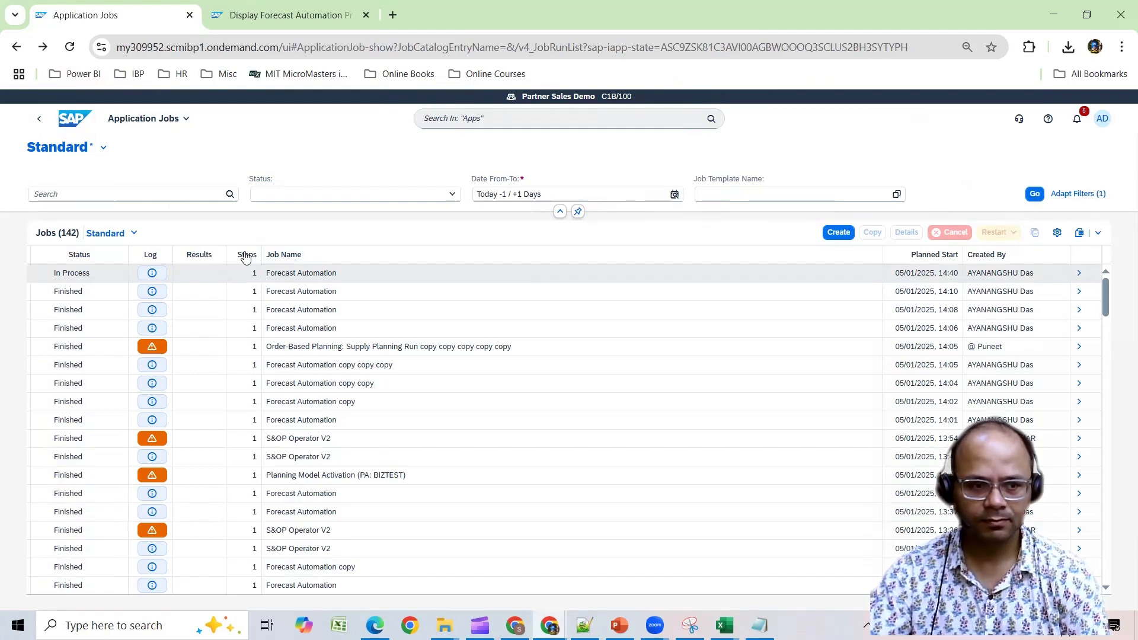
click(1034, 196)
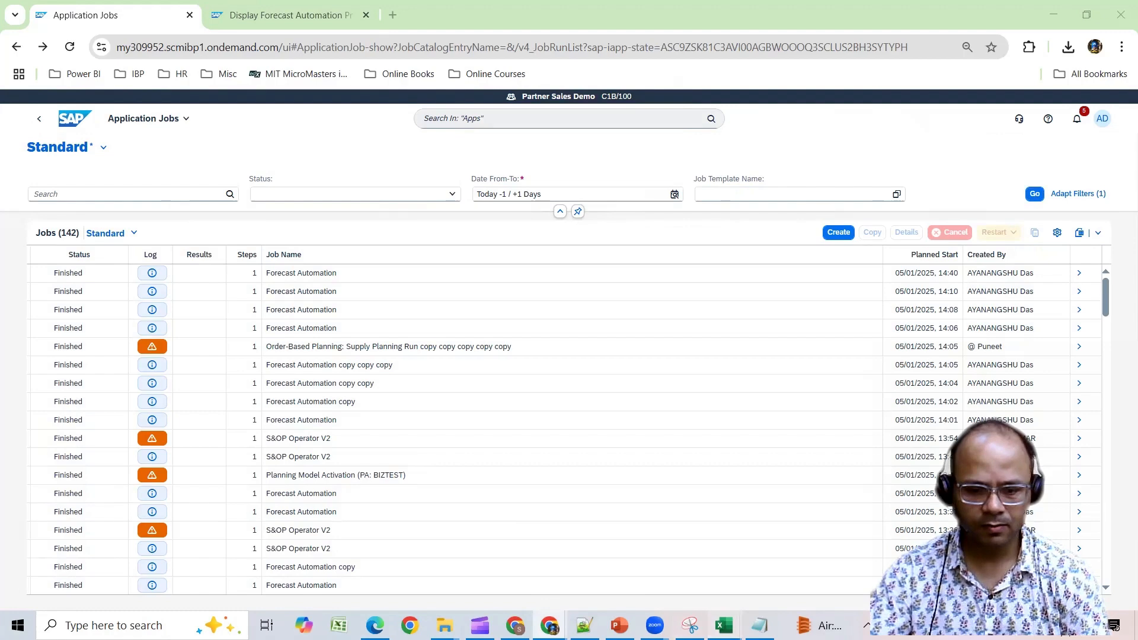
Step: Switch to the Book2 workbook, refresh the Customer Source master data, and check the Time Series Property in the last FG126 row
click(724, 626)
click(738, 563)
click(552, 76)
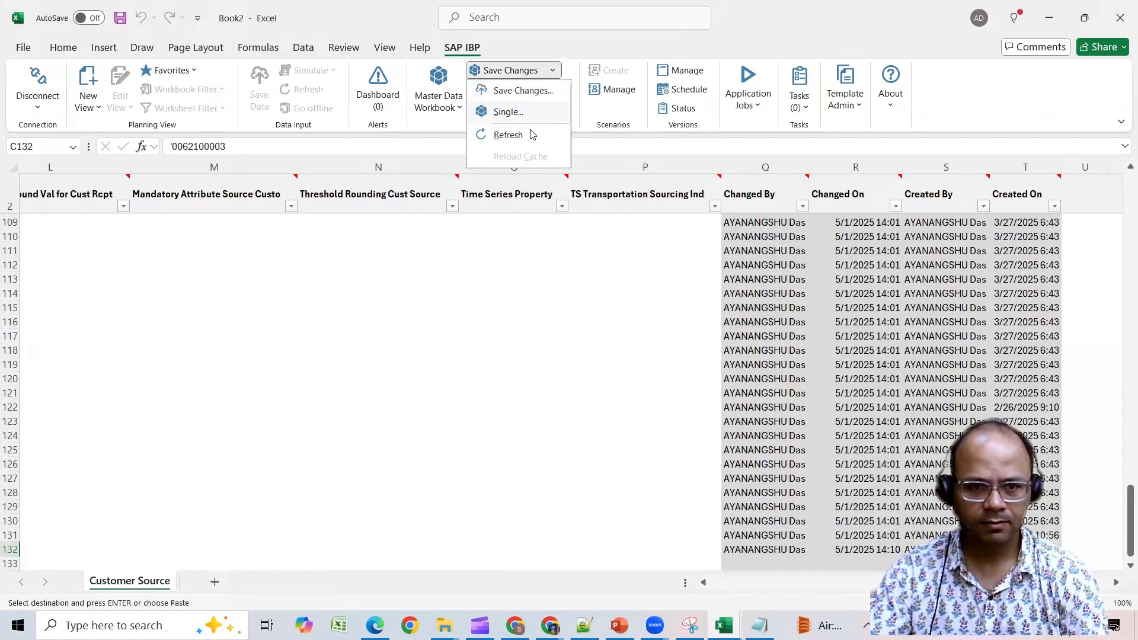
click(531, 132)
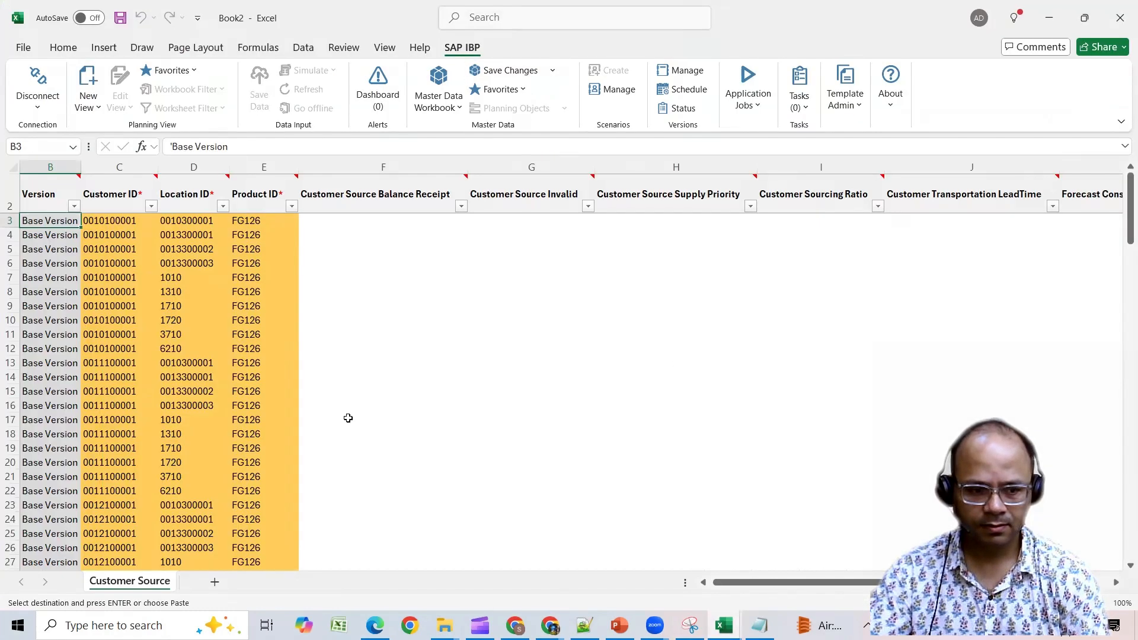
key(ctrl+End)
scroll(176, 531, down, 3)
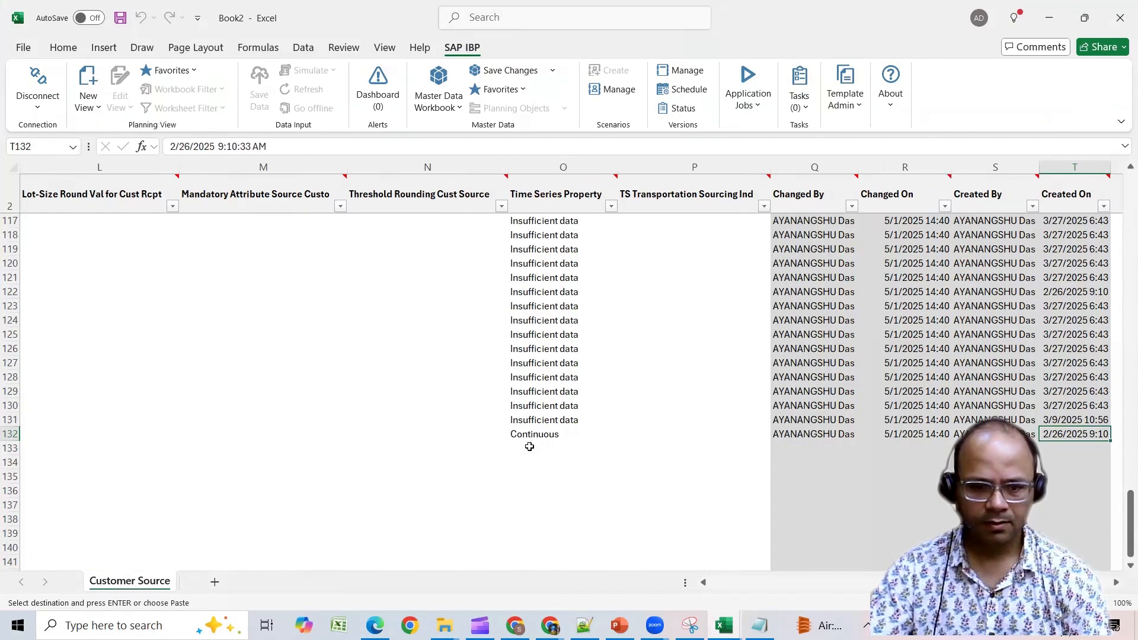
click(531, 434)
drag(844, 582, 933, 586)
click(10, 434)
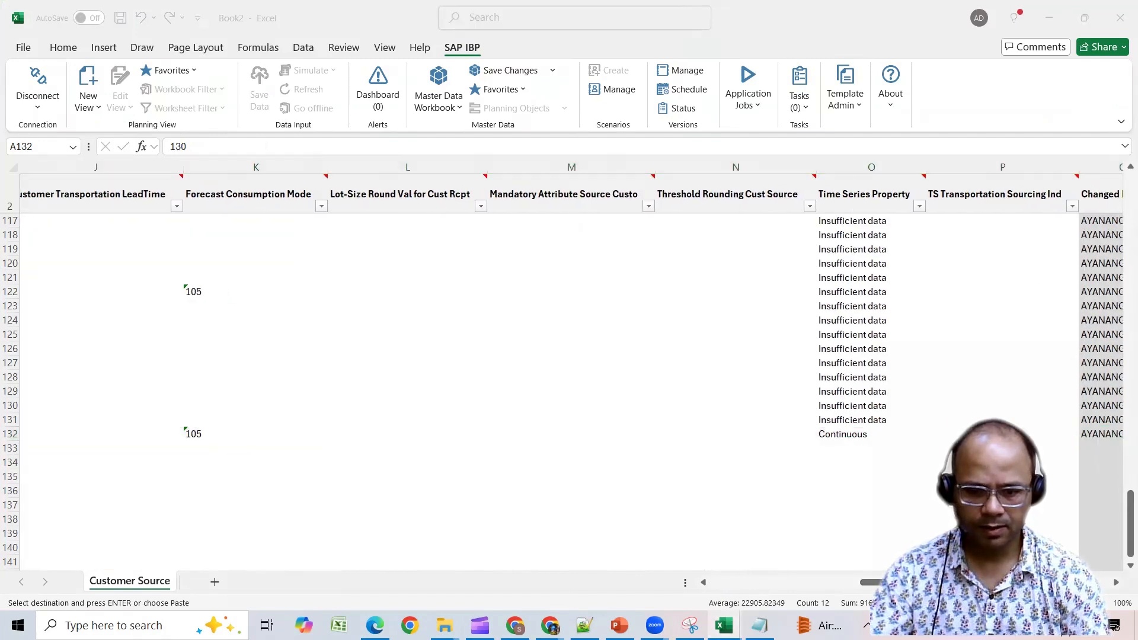
Step: In the ActualsVsStat workbook, clear FG126's SEP 2024 and JAN 2025 Consensus Demand Final values and save the data to SAP IBP
mouse_move(724, 625)
click(533, 533)
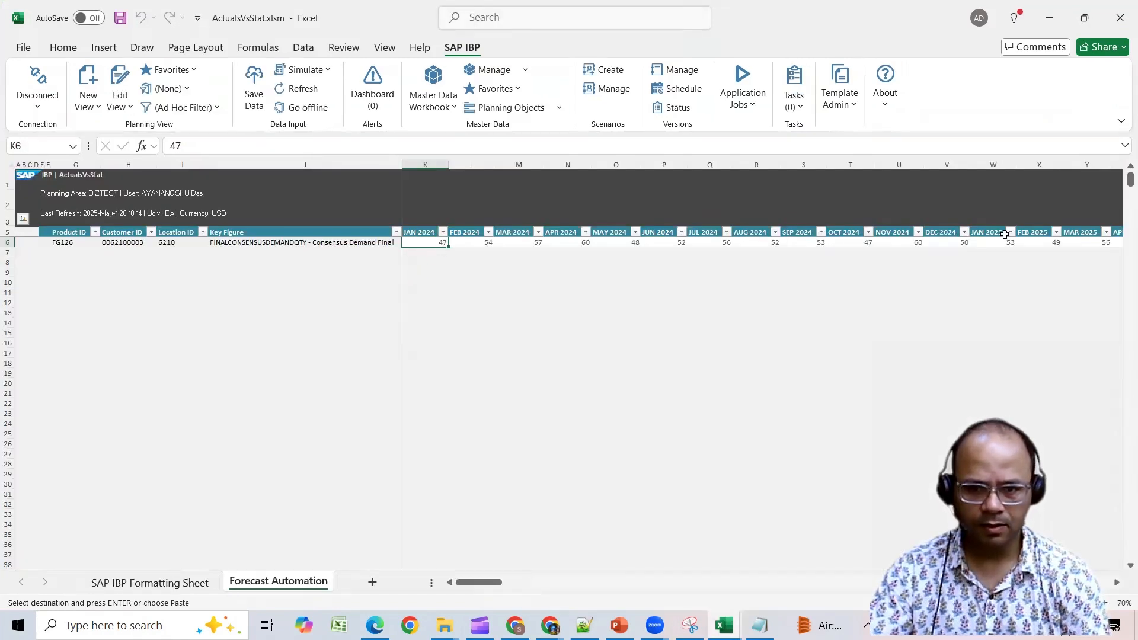
drag(1093, 243, 441, 245)
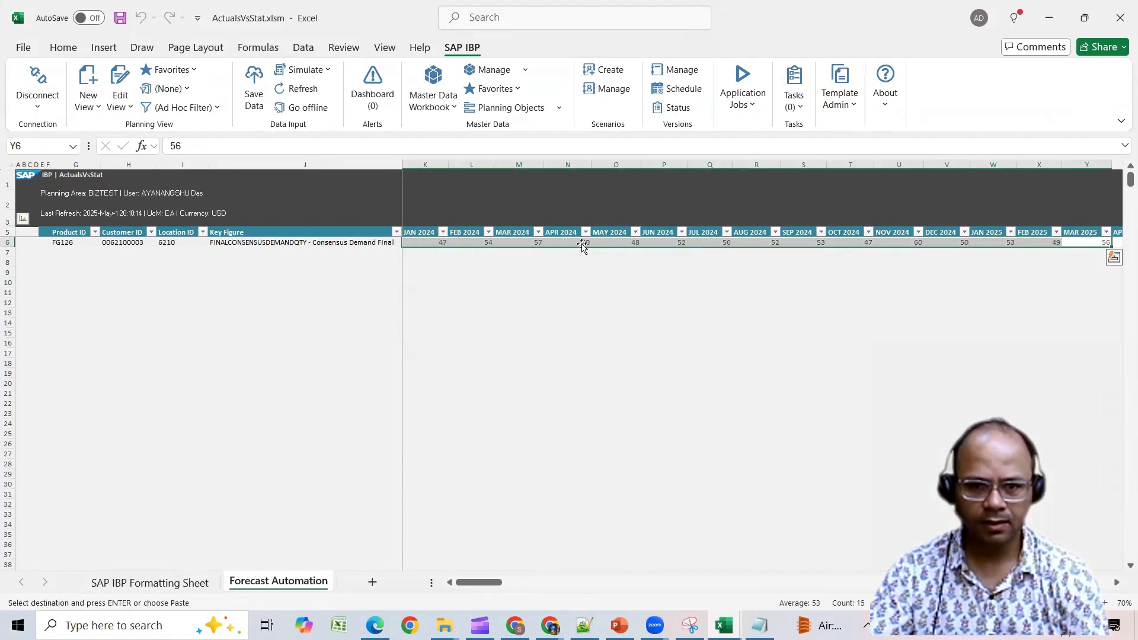
key(Delete)
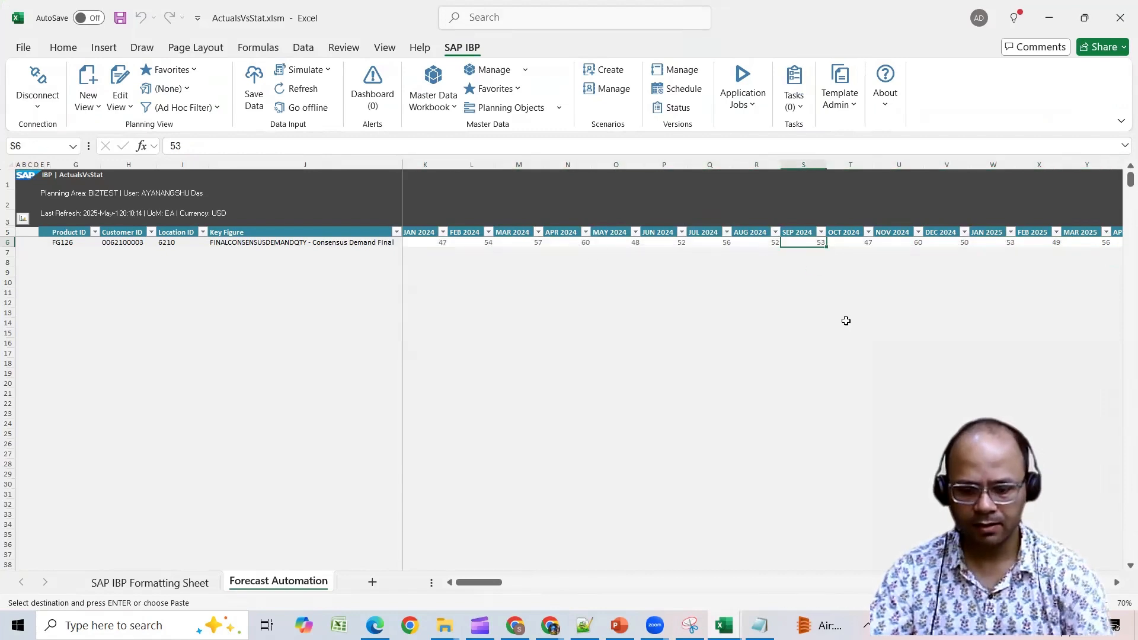
click(995, 243)
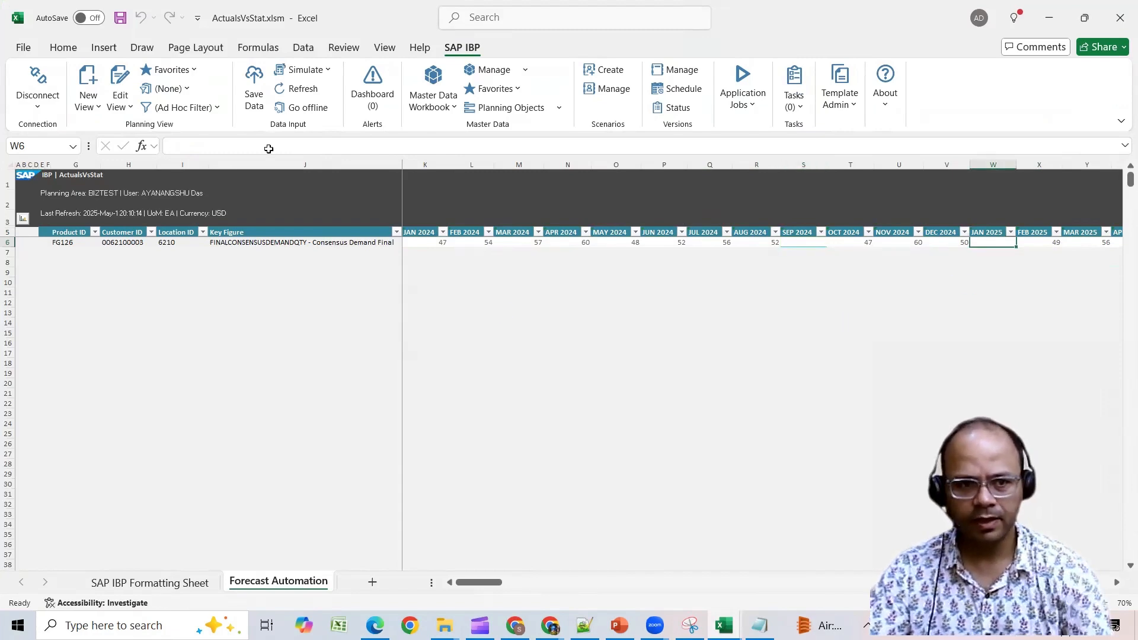
click(254, 89)
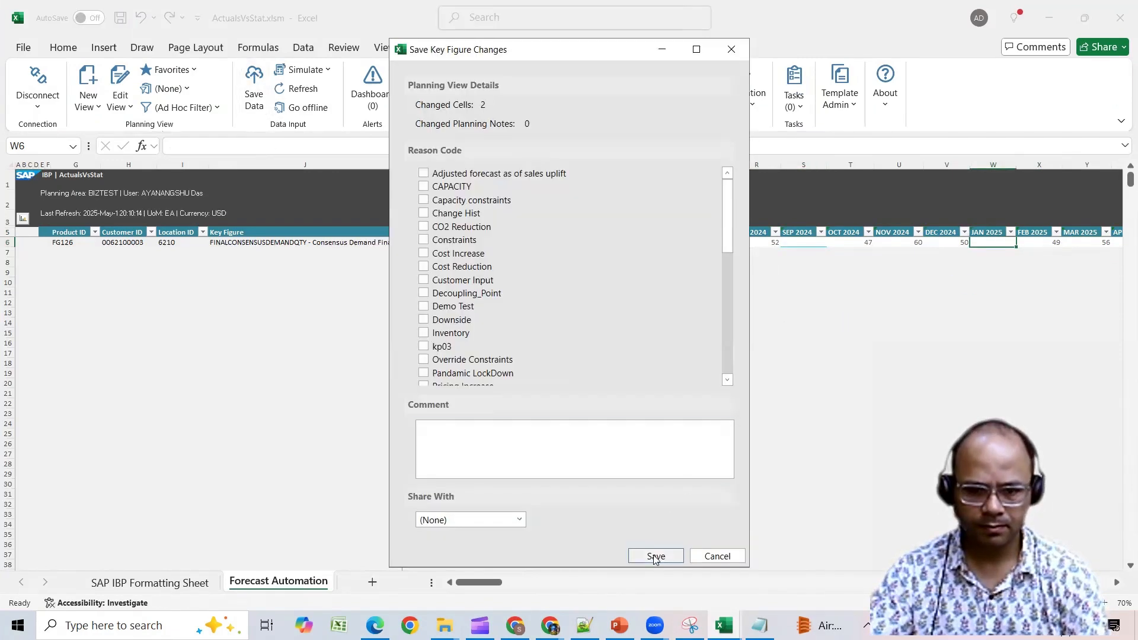
click(650, 555)
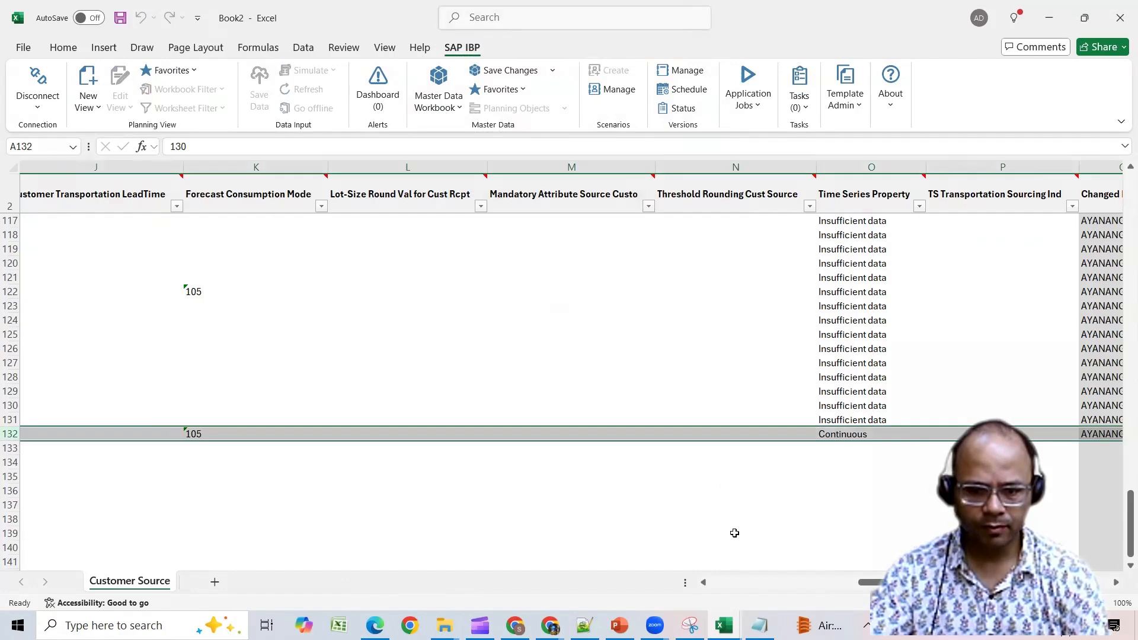
Step: In the Book3 workbook, clear Product234's Jul-24 sales history and set Dec-24 to 600 and Oct-24 to 2
mouse_move(724, 623)
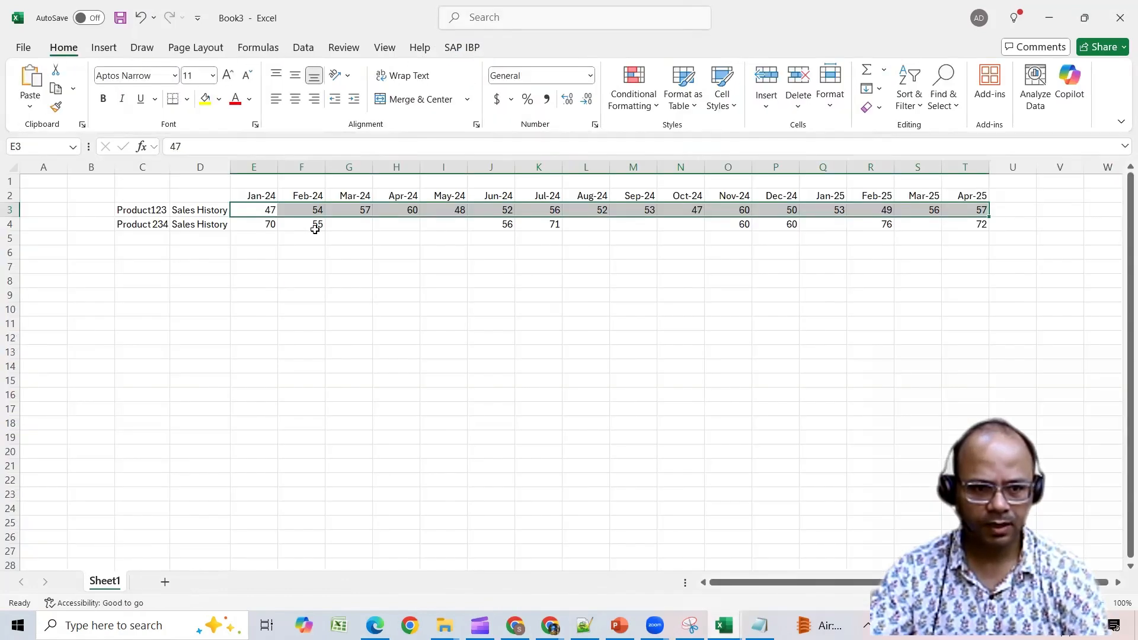
key(Down)
click(538, 224)
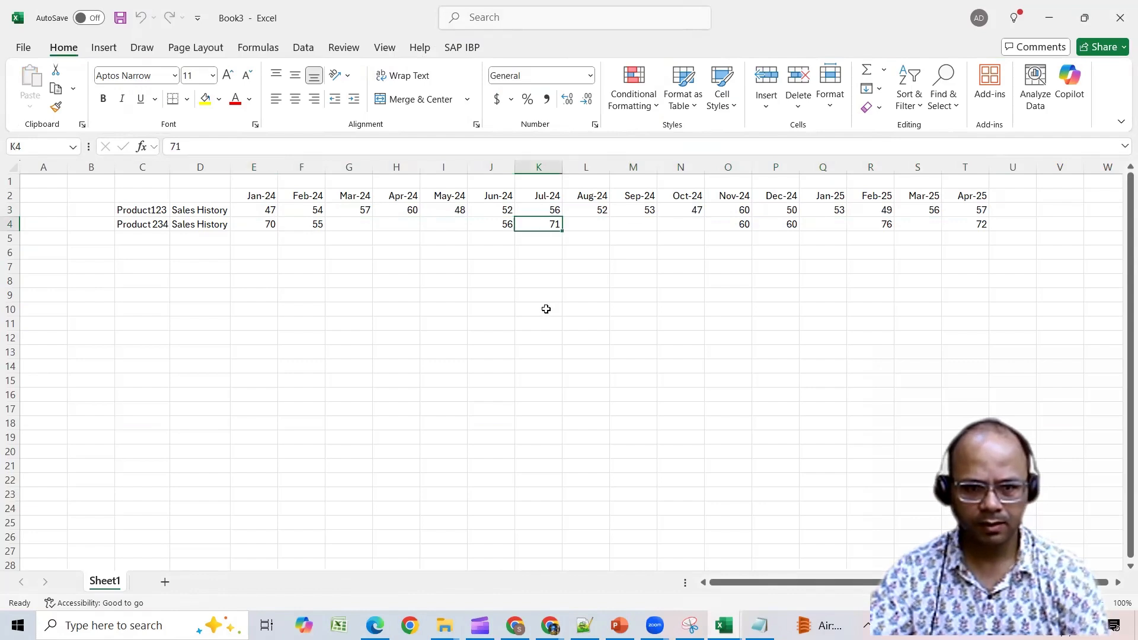
key(Delete)
click(772, 229)
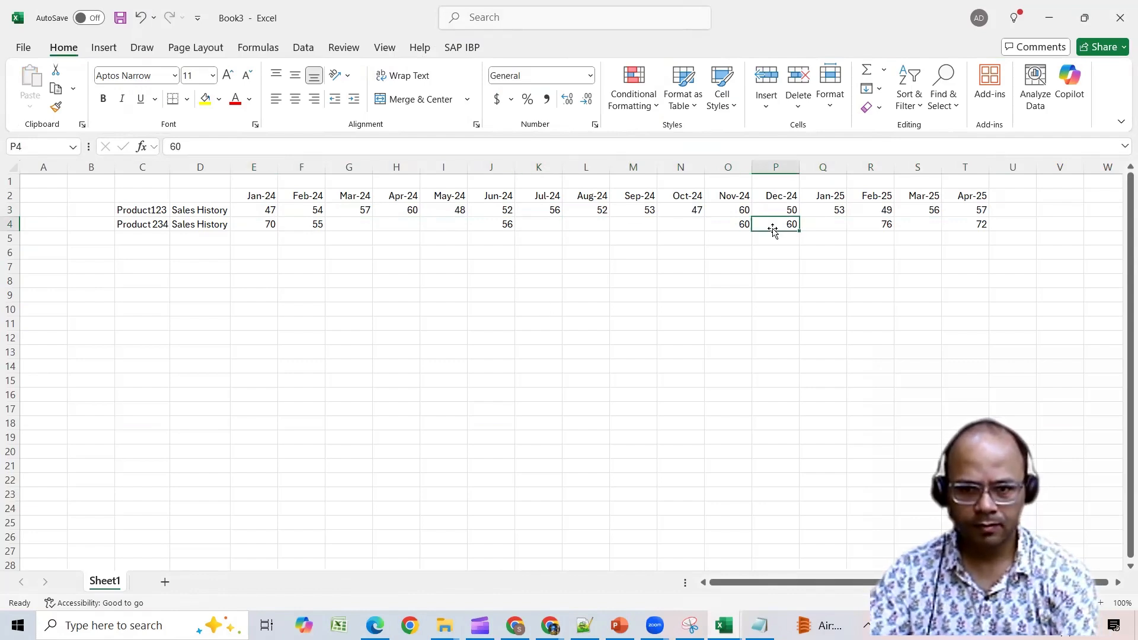
text(600)
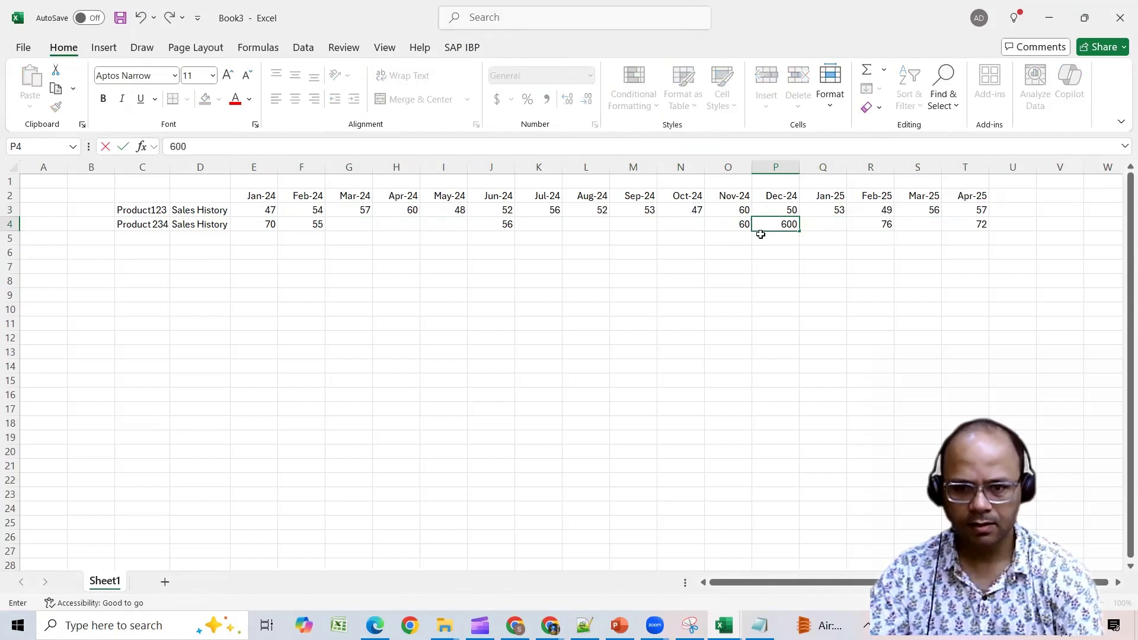
click(695, 225)
text(2)
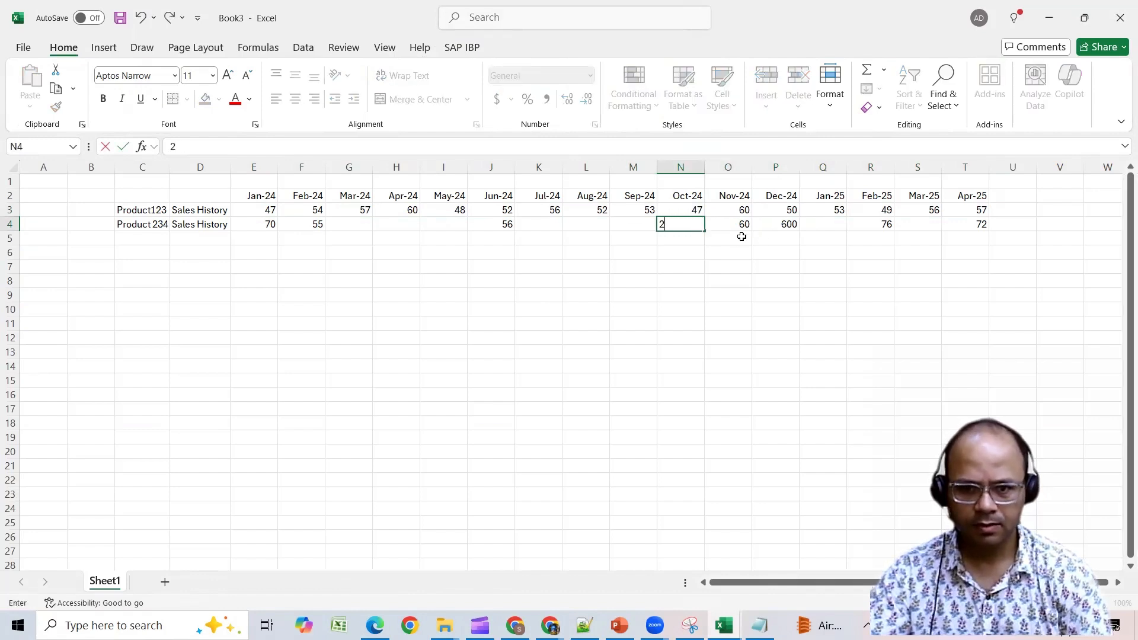
click(742, 237)
Step: Copy Product234's Jan-24 to Apr-25 history into FG126's Consensus Demand Final row in ActualsVsStat from JAN 2024 and save it to SAP IBP
drag(264, 228, 976, 224)
key(ctrl+c)
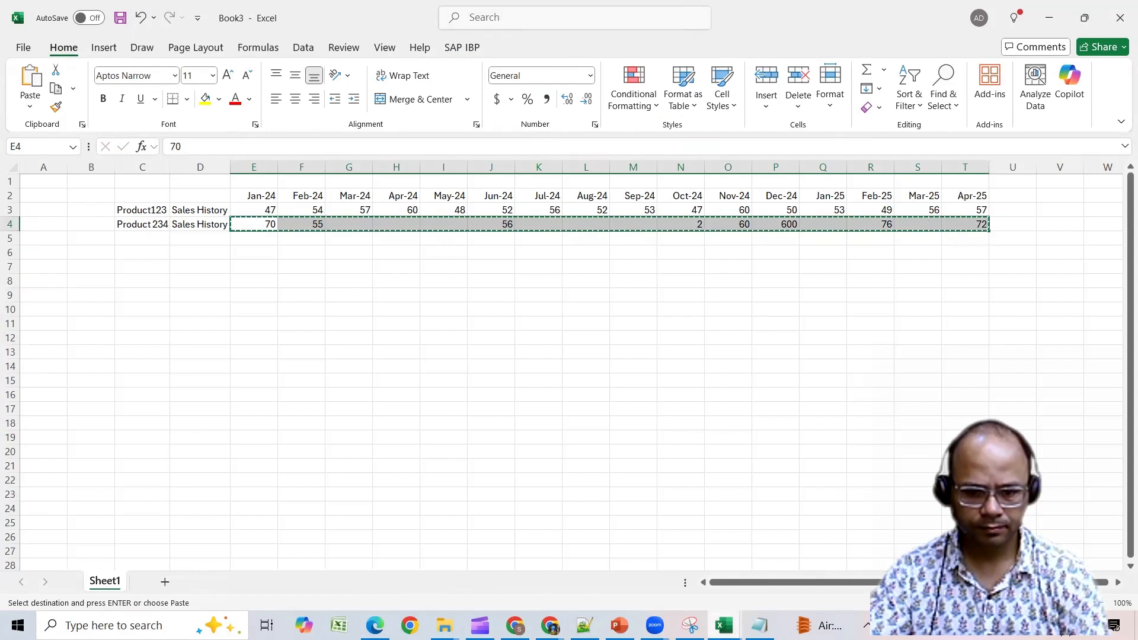
key(alt+Tab)
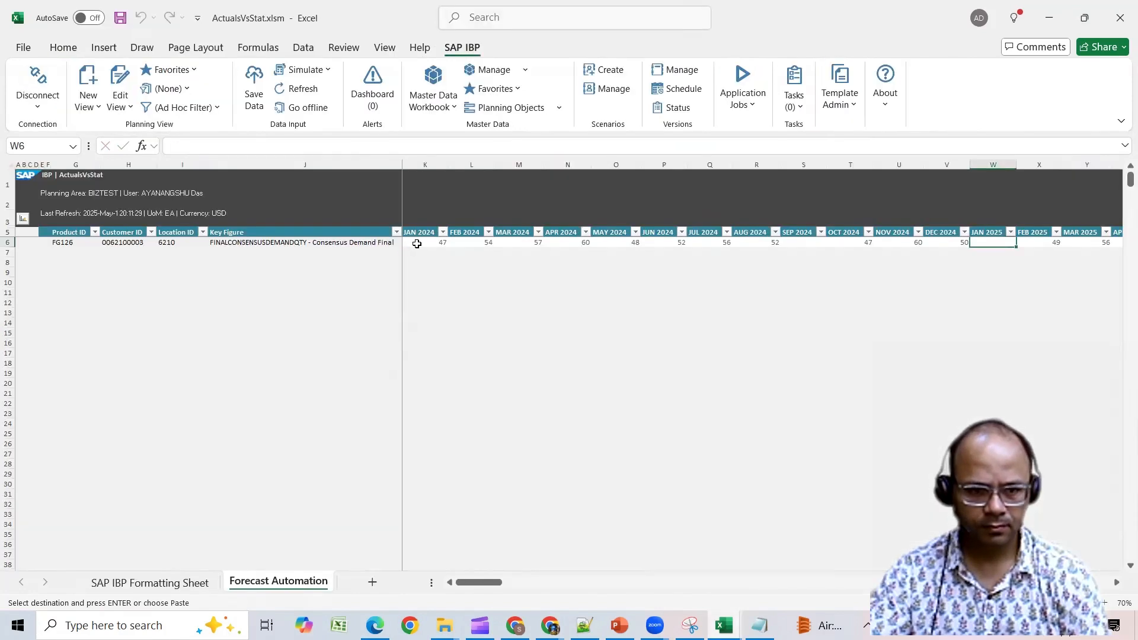
click(437, 242)
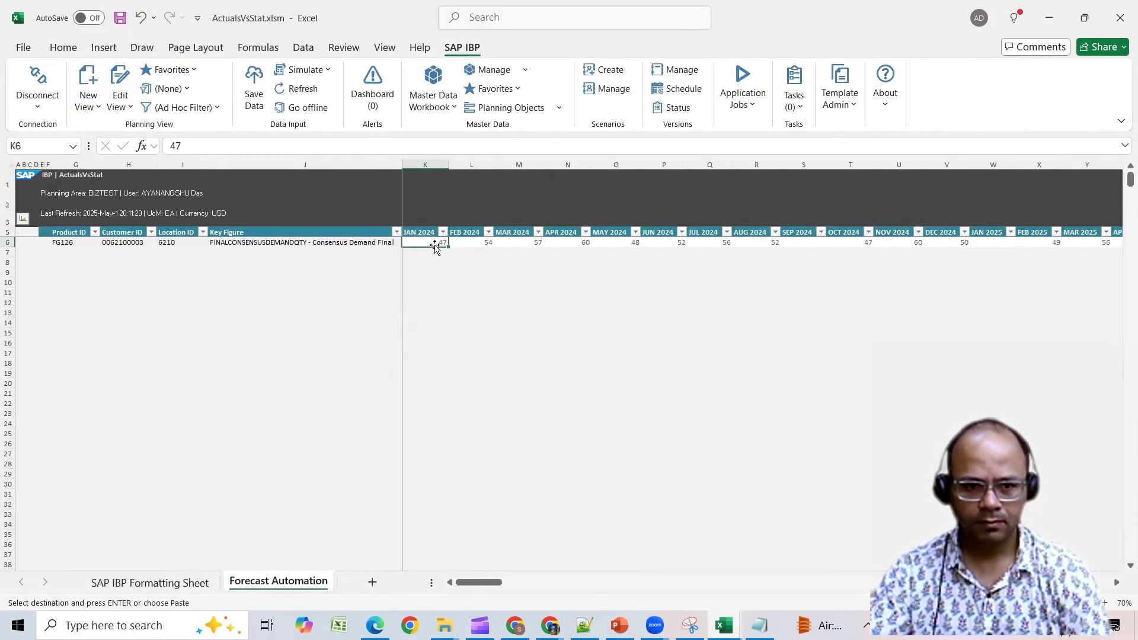
key(ctrl+v)
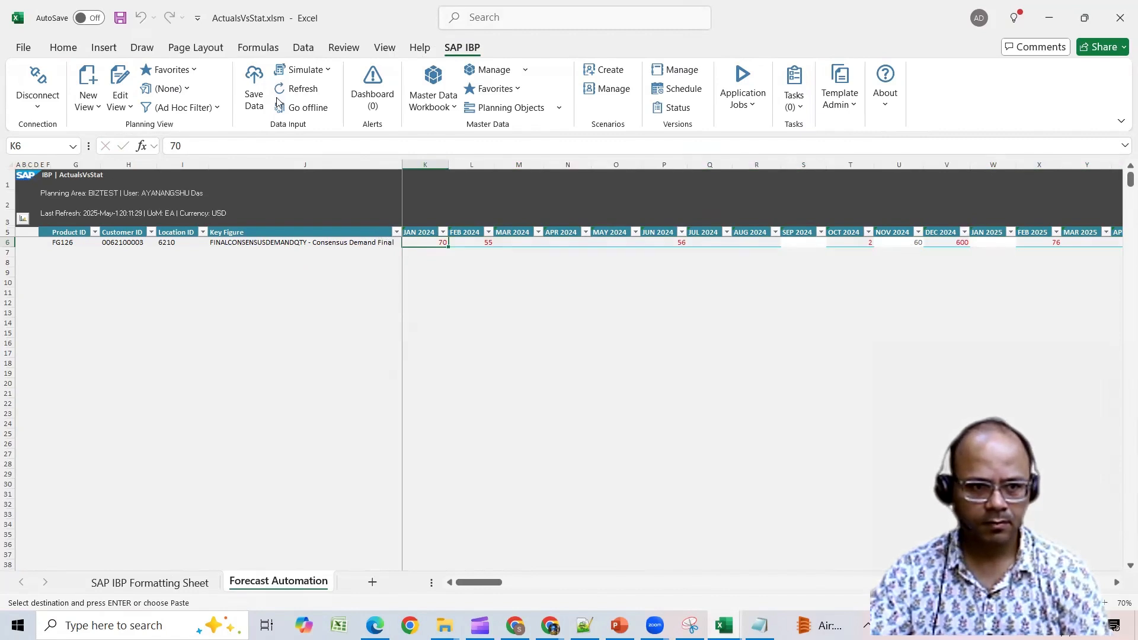
click(255, 89)
click(656, 555)
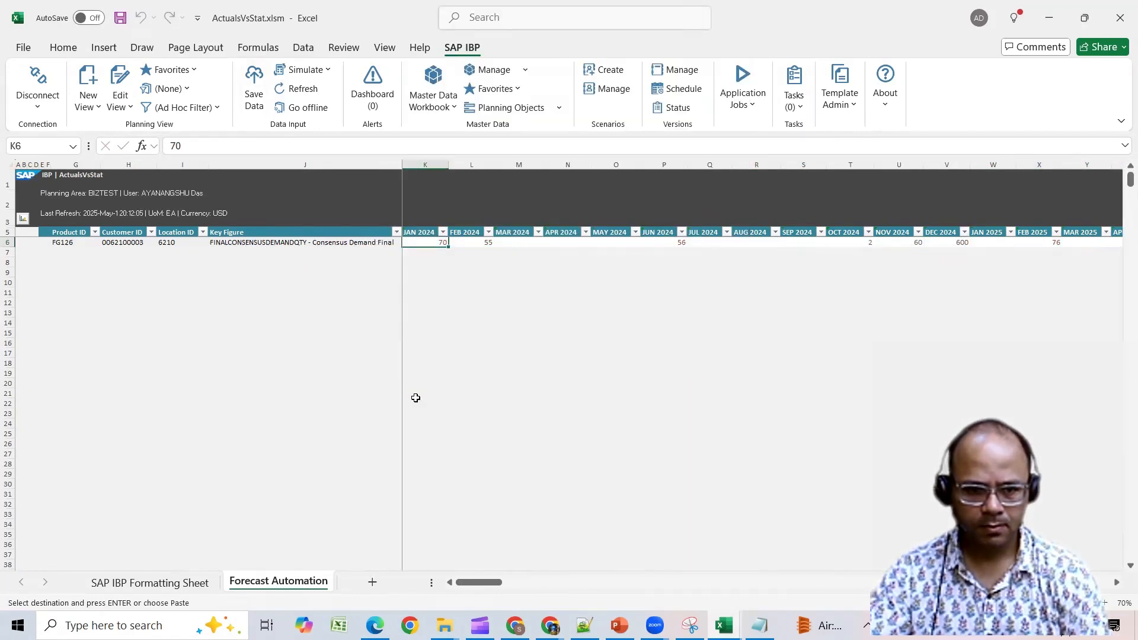
Step: Switch to Application Jobs in Chrome, copy and run the latest Forecast Automation job as Forecast Automation with unchanged parameters, and refresh its status
click(595, 560)
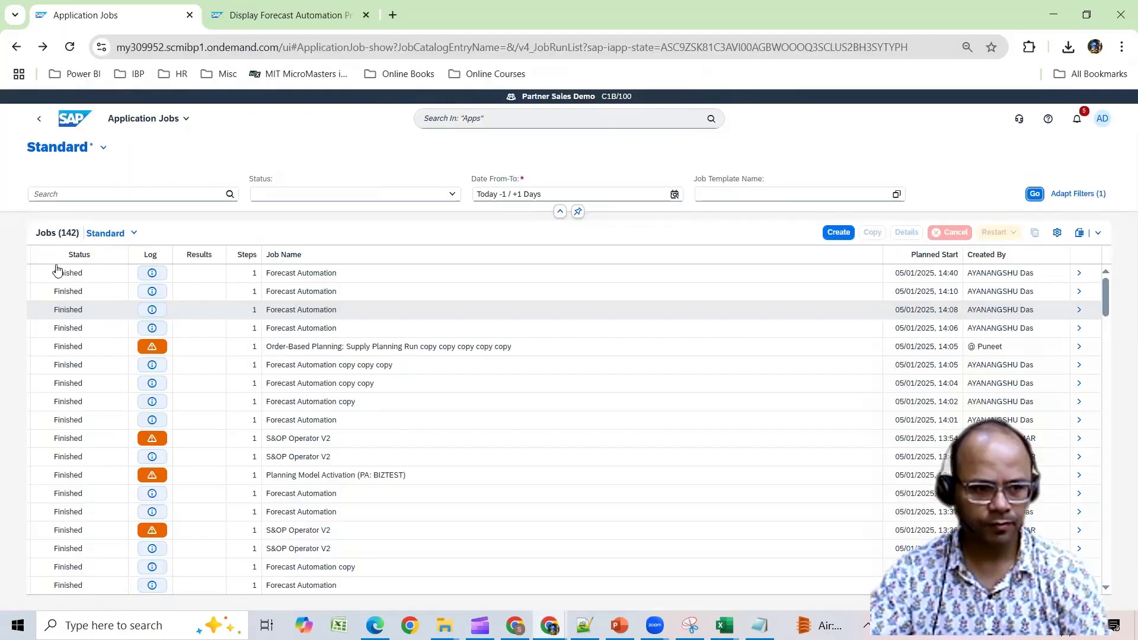
click(58, 271)
click(872, 233)
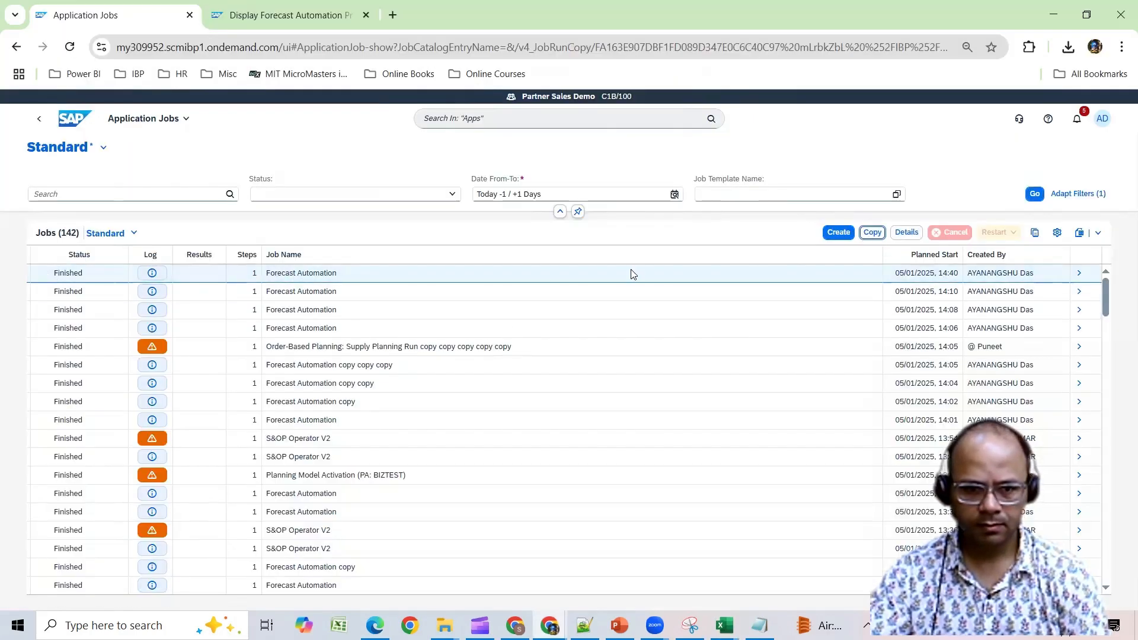
drag(292, 294, 386, 297)
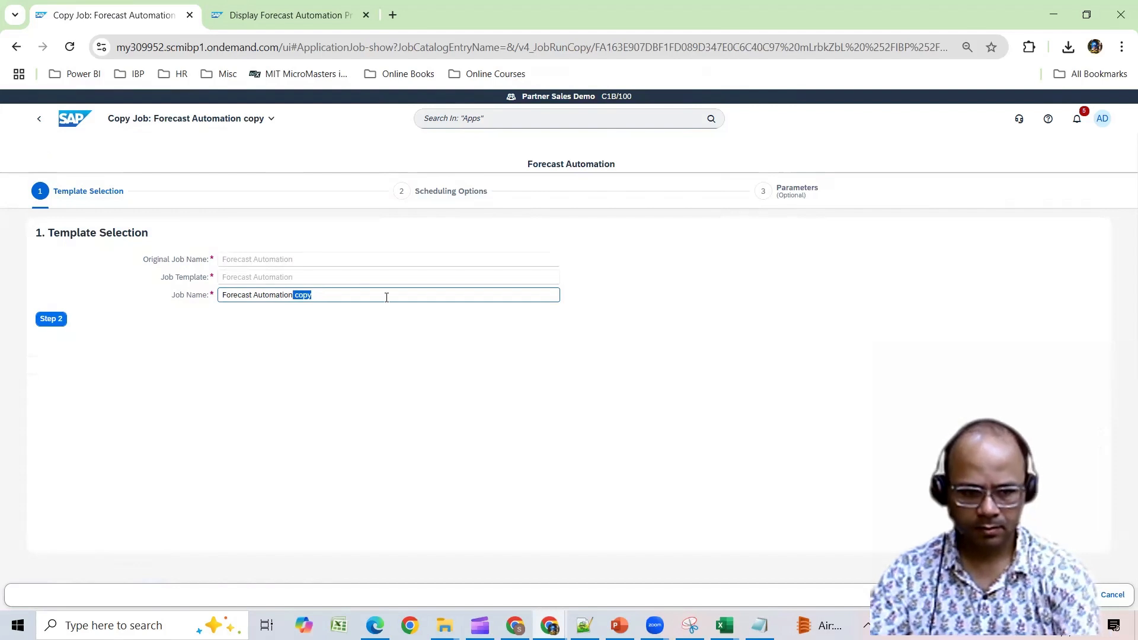
key(BackSpace)
click(55, 319)
click(49, 333)
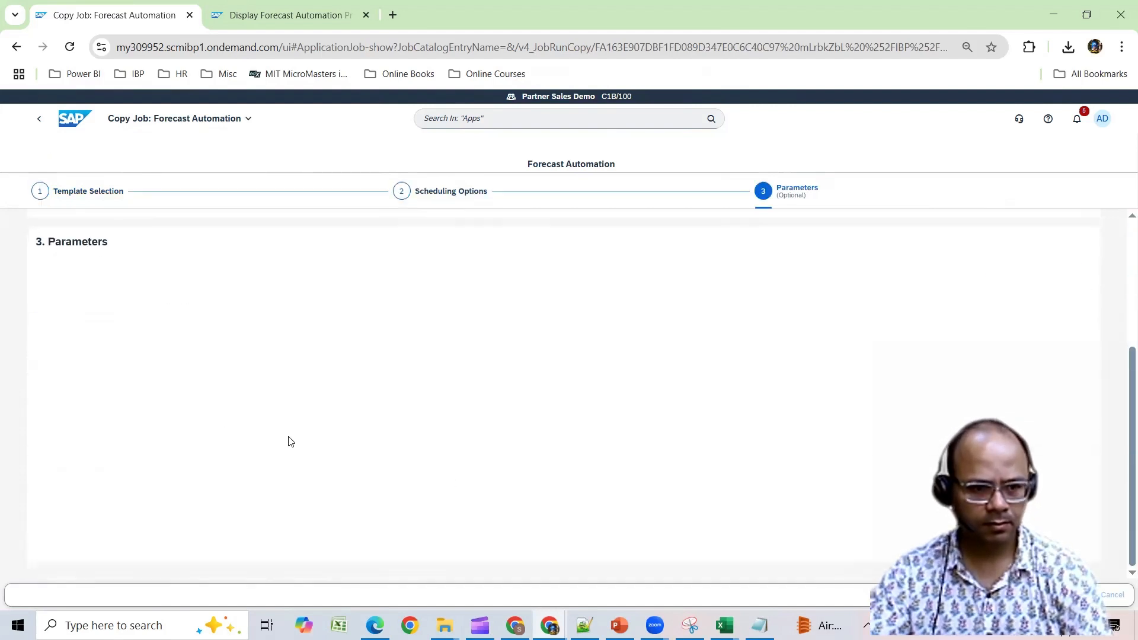
click(1071, 595)
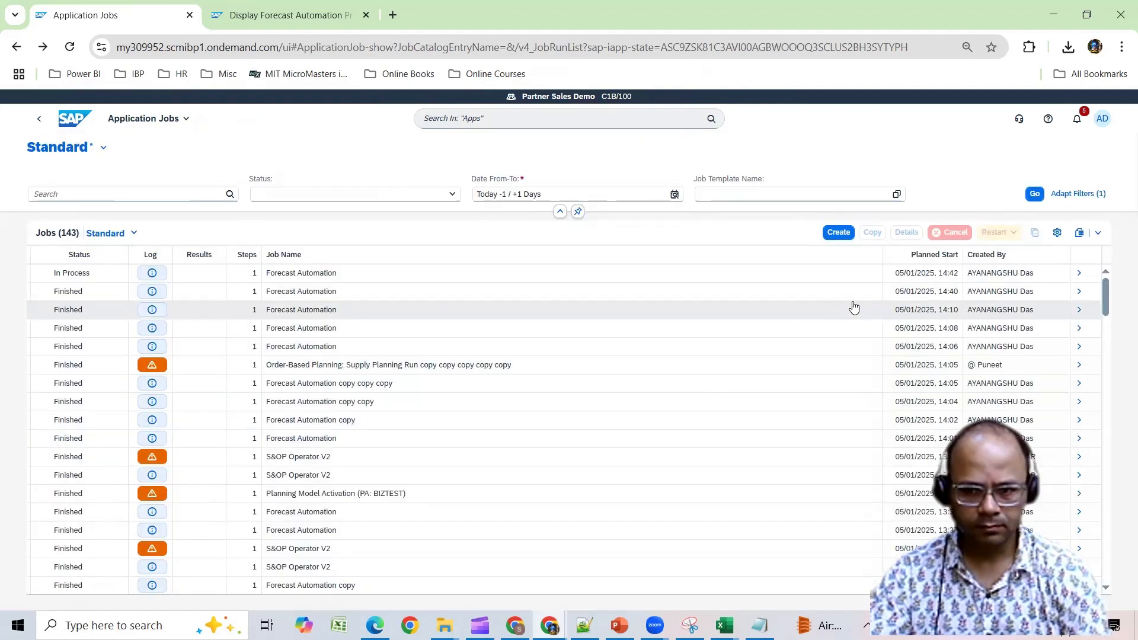
click(1035, 194)
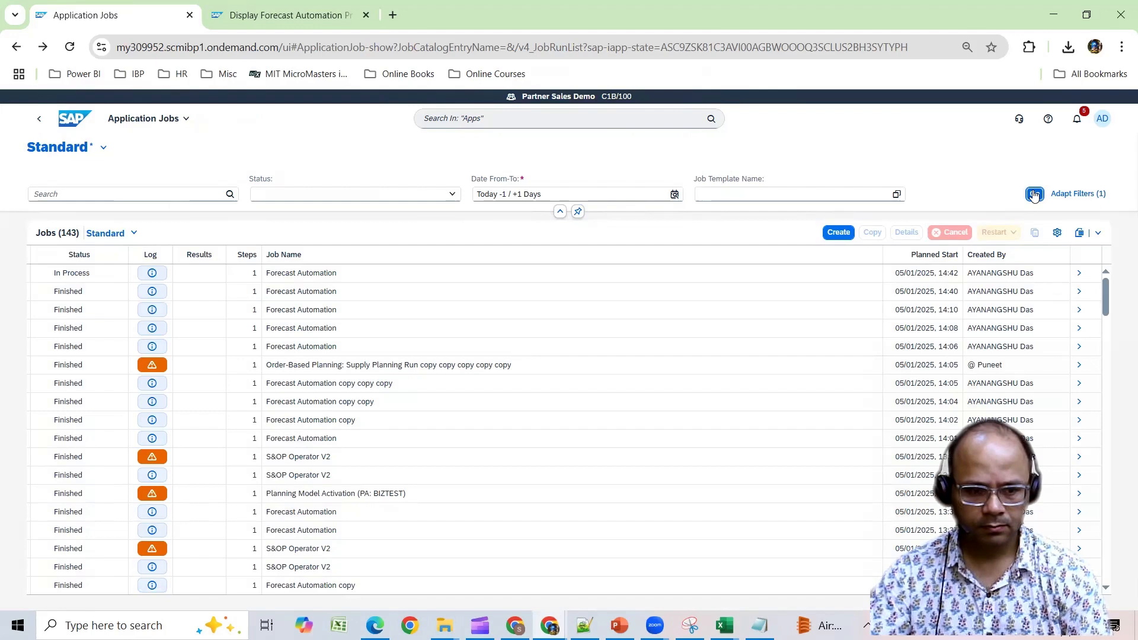
click(1034, 195)
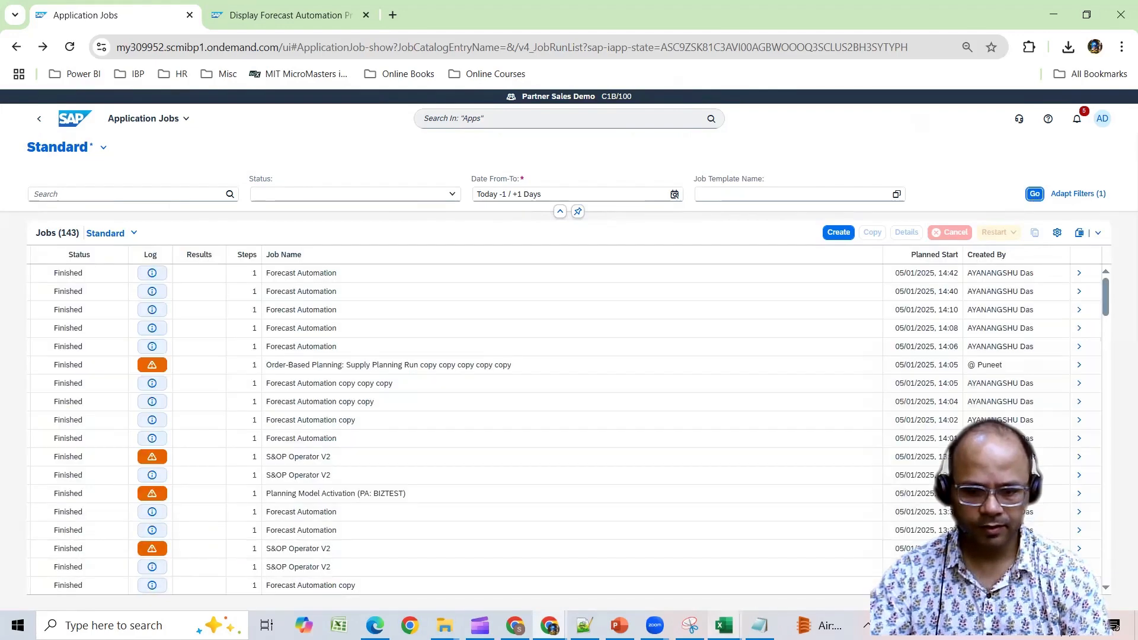
Step: Return to the Book2 workbook, refresh the Customer Source data again, and check row 132's Time Series Property and change date
click(724, 626)
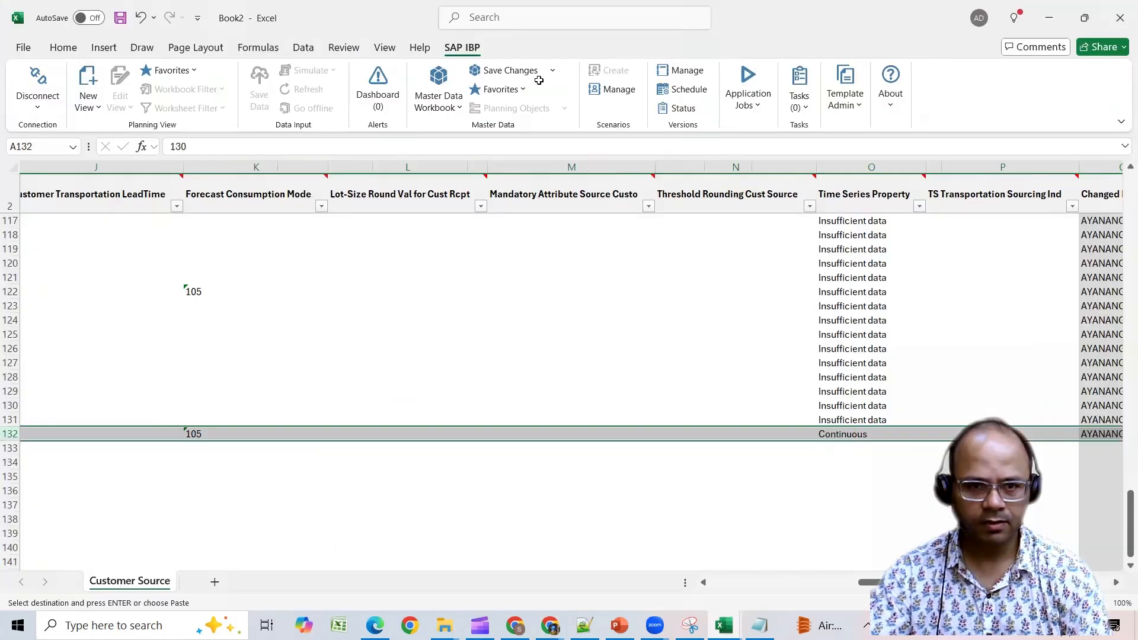
click(552, 71)
click(516, 131)
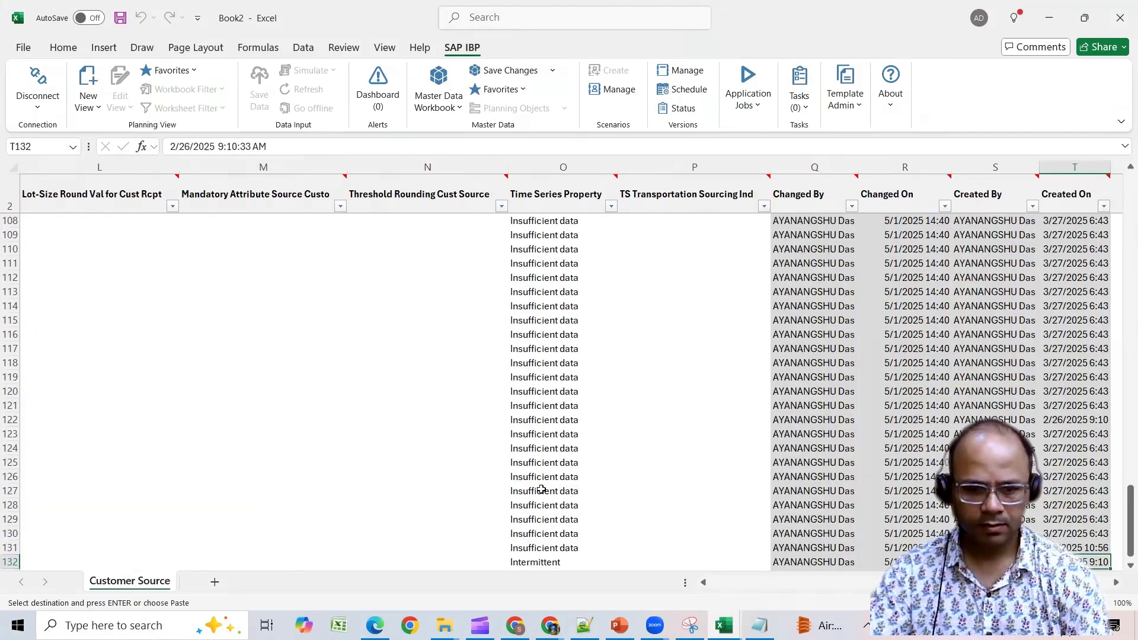
scroll(542, 490, down, 2)
click(533, 477)
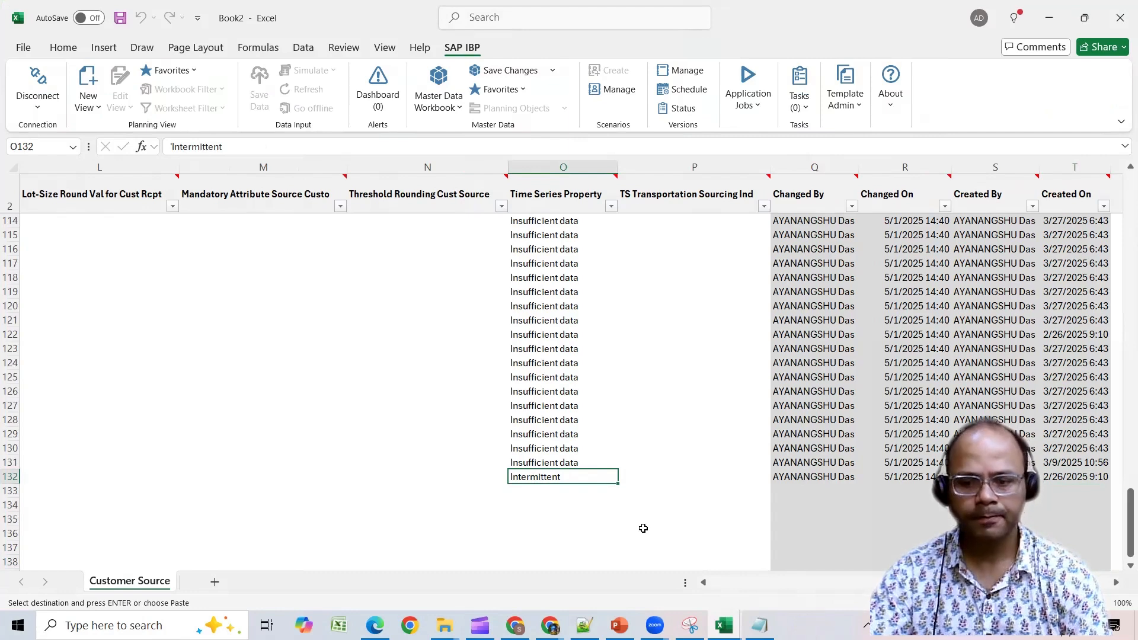
drag(1046, 583, 1072, 584)
scroll(645, 588, right, 1)
Step: Switch to Chrome, open the BIZTEST Consensus Demand Final forecast automation profile for editing, and check its Minimum Required Data Points setting
click(550, 626)
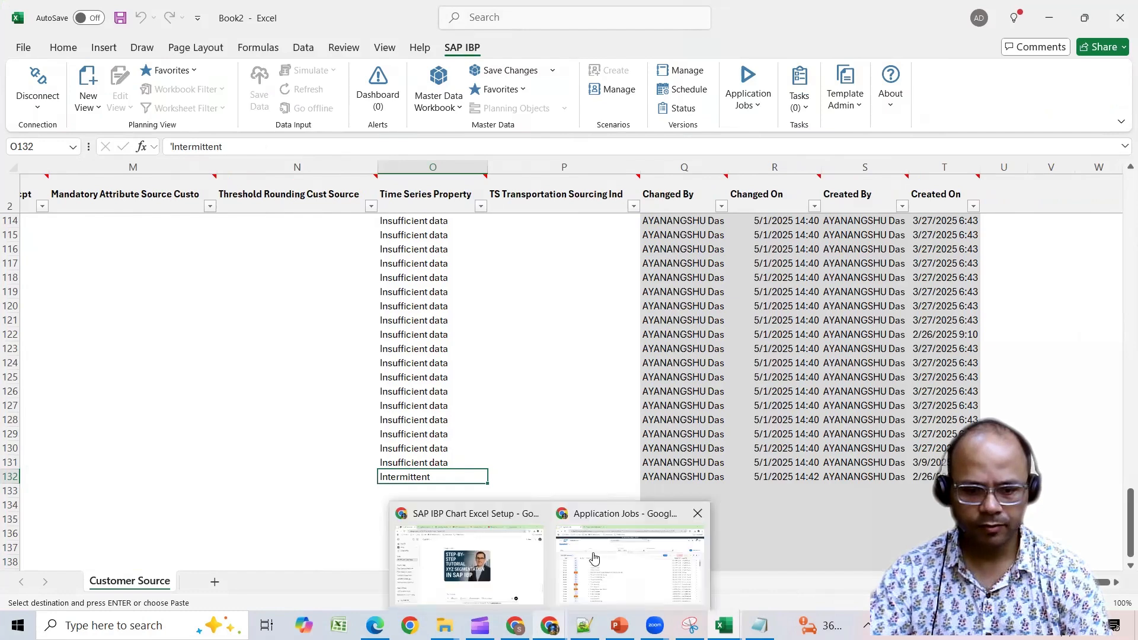
click(594, 559)
click(275, 21)
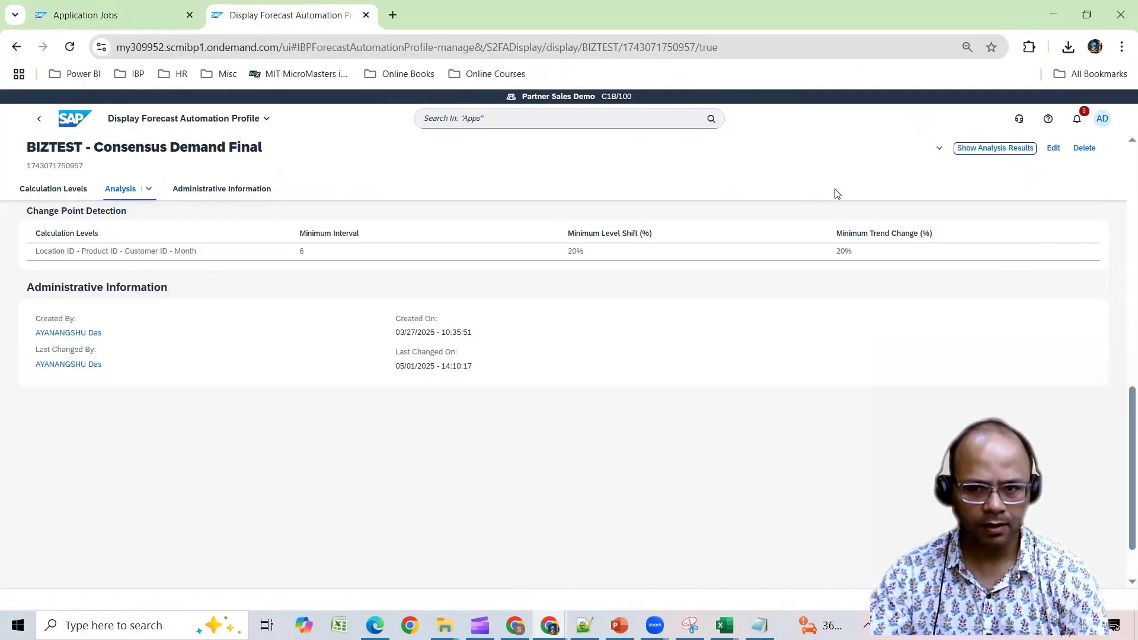
click(1053, 147)
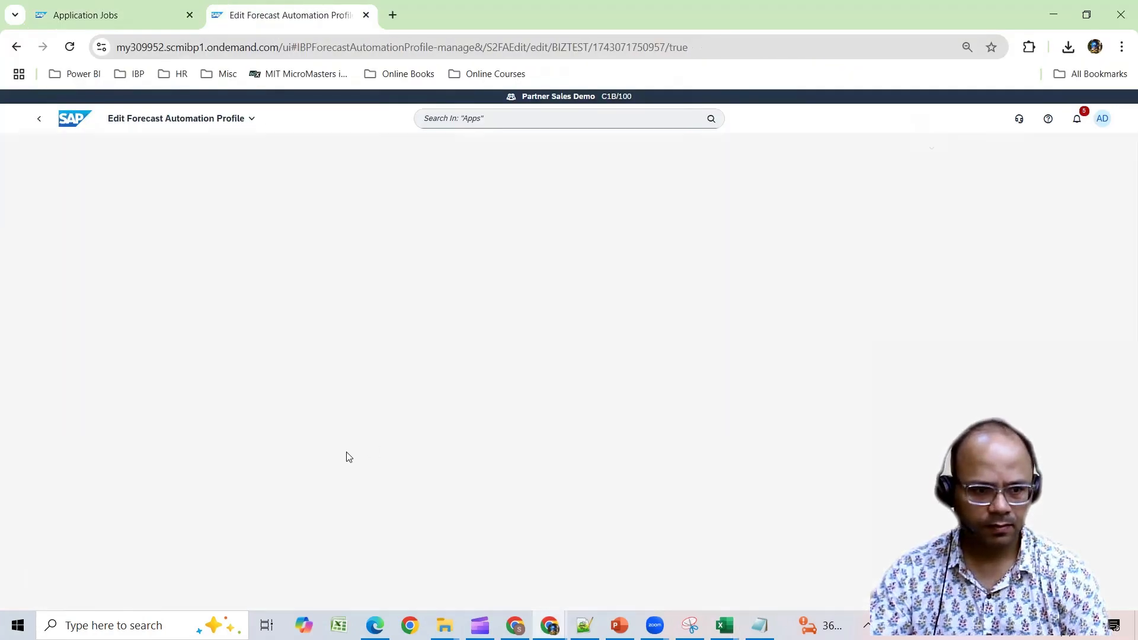
scroll(243, 519, down, 2)
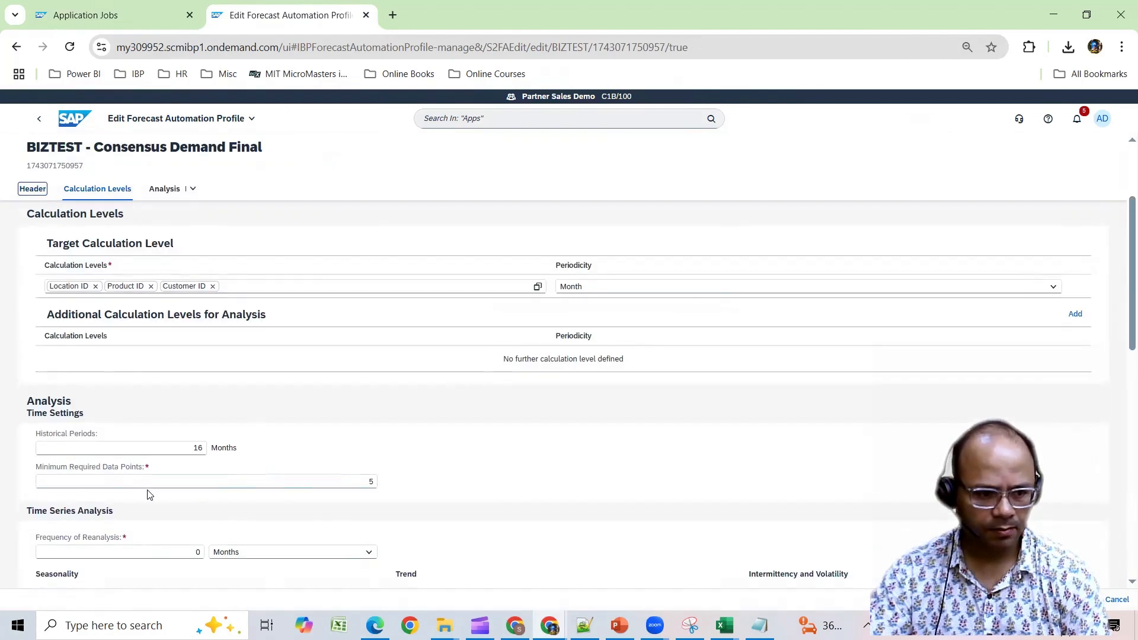
double_click(117, 468)
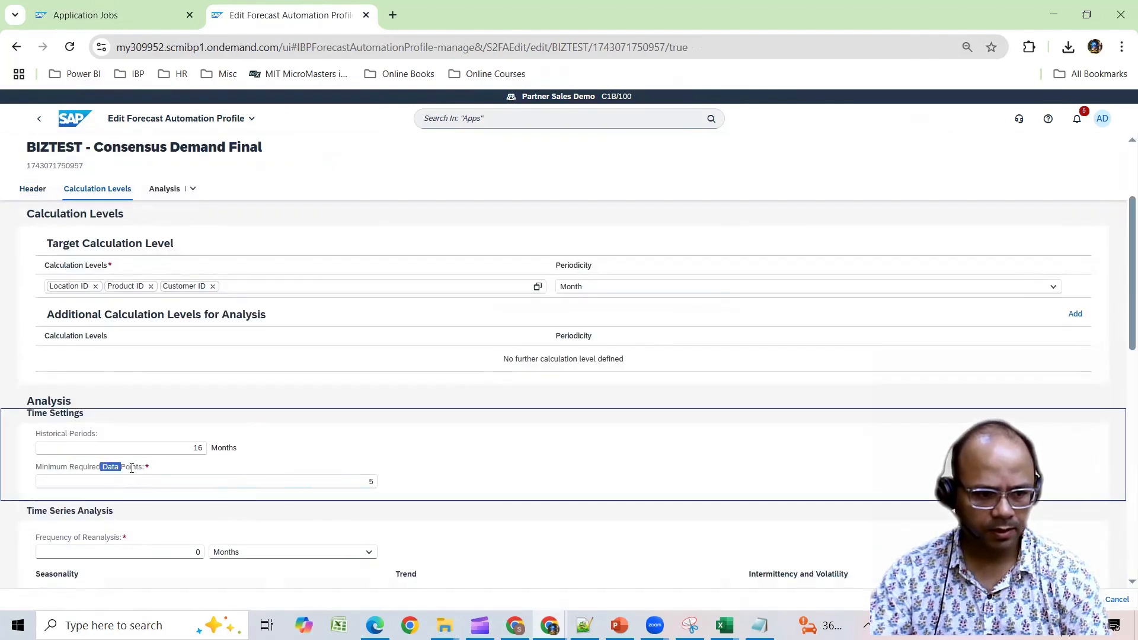
double_click(355, 481)
Step: Switch to the ActualsVsStat workbook and clear FG126's Consensus Demand Final values for OCT 2024 through DEC 2024
mouse_move(724, 625)
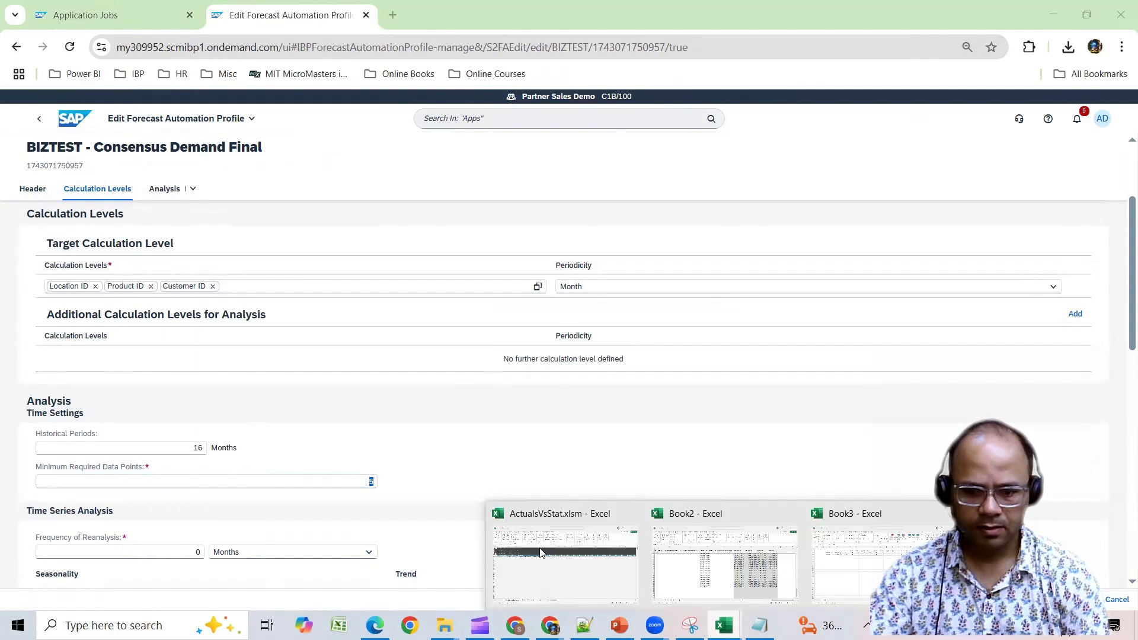
click(554, 551)
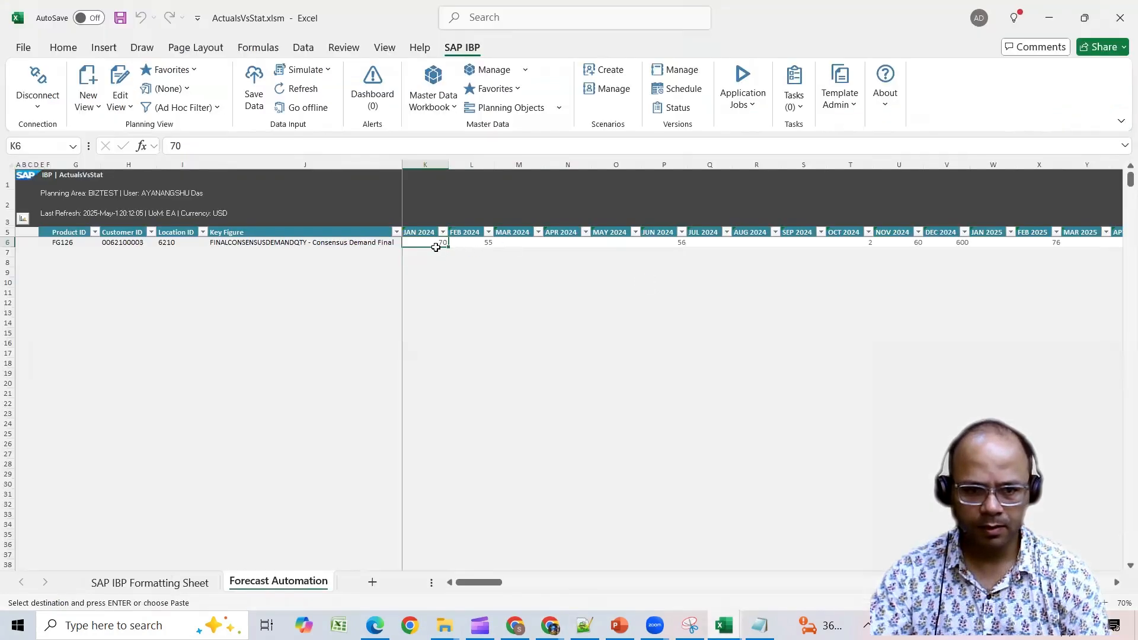
shift+click(1043, 244)
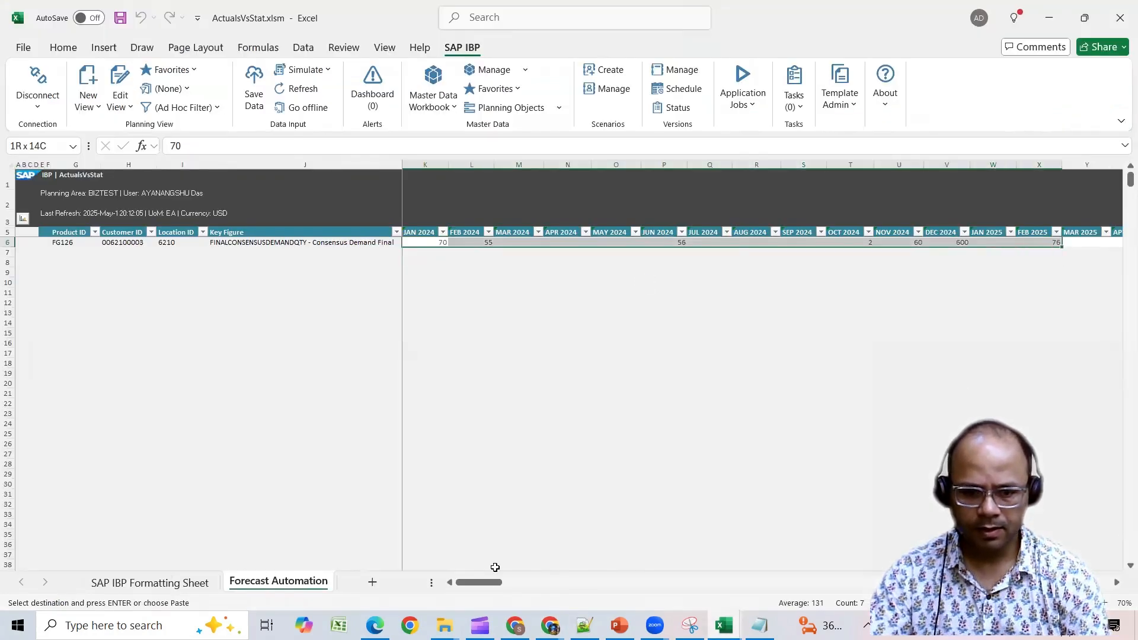
drag(864, 242, 929, 243)
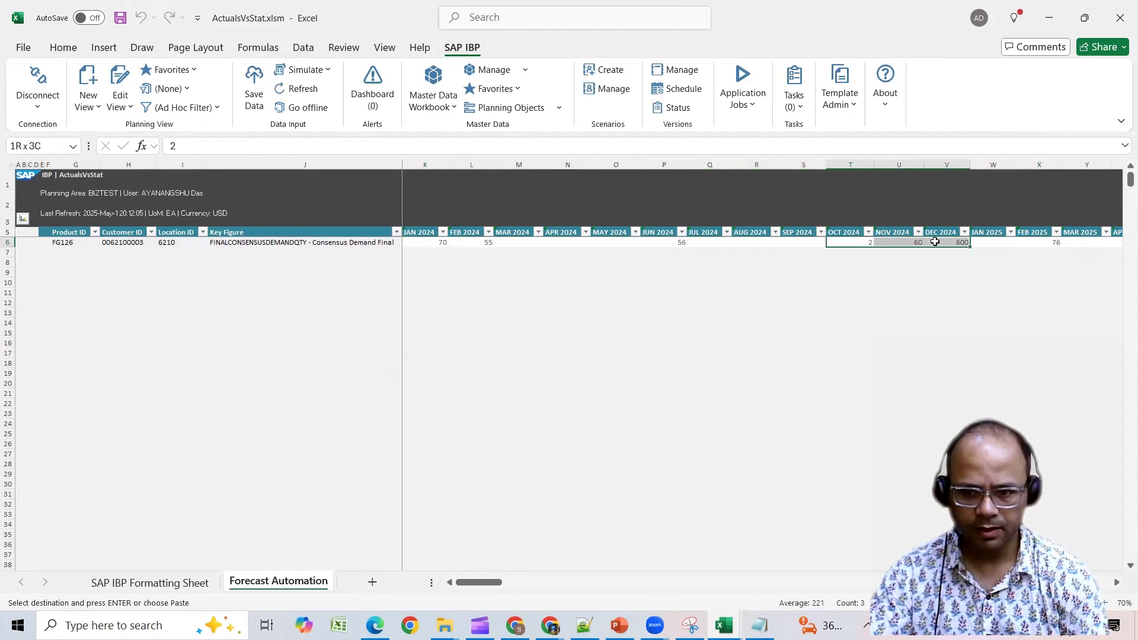
key(Delete)
Step: Clear FG126's FEB 2025 Consensus Demand Final value and save the key figure changes to SAP IBP without a reason code
drag(426, 243, 1024, 244)
drag(466, 582, 476, 583)
shift+click(996, 246)
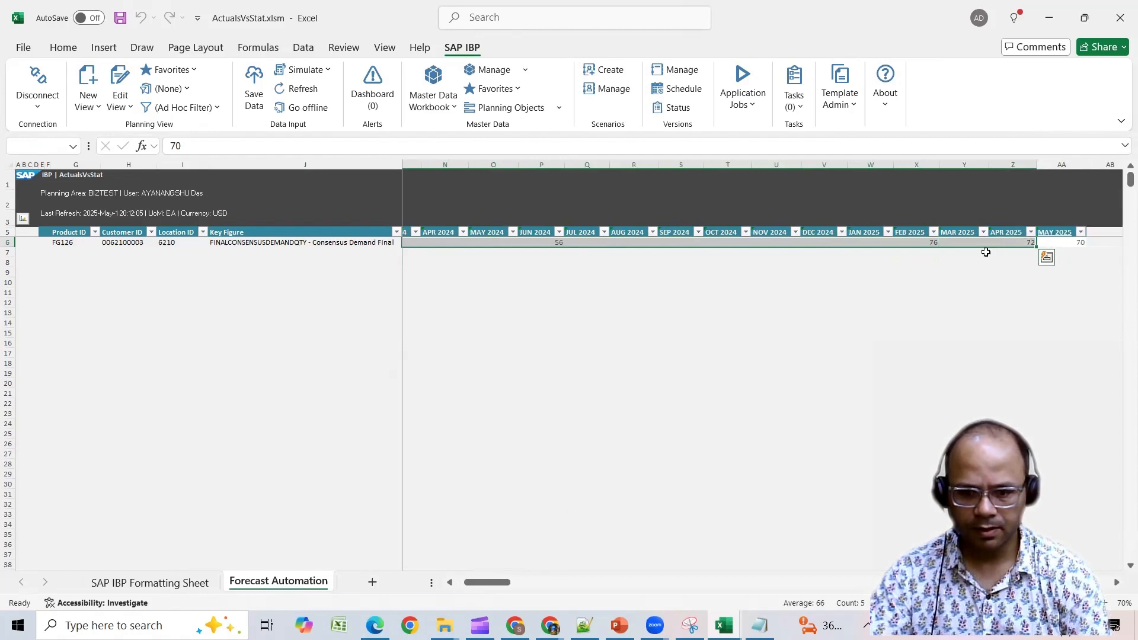
click(931, 240)
key(Delete)
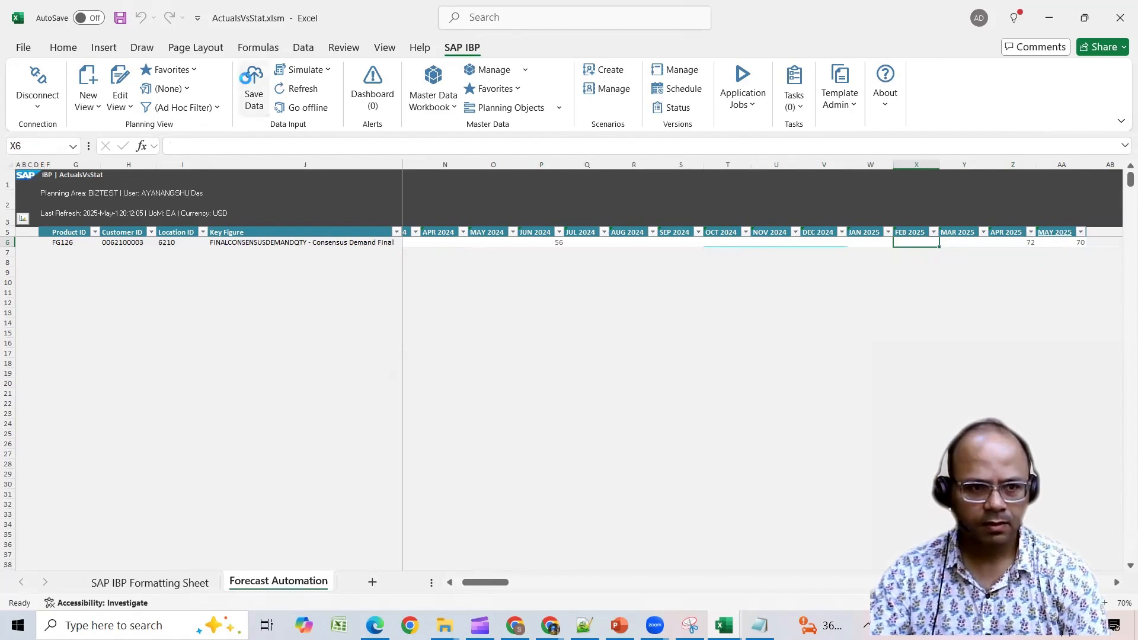
click(252, 83)
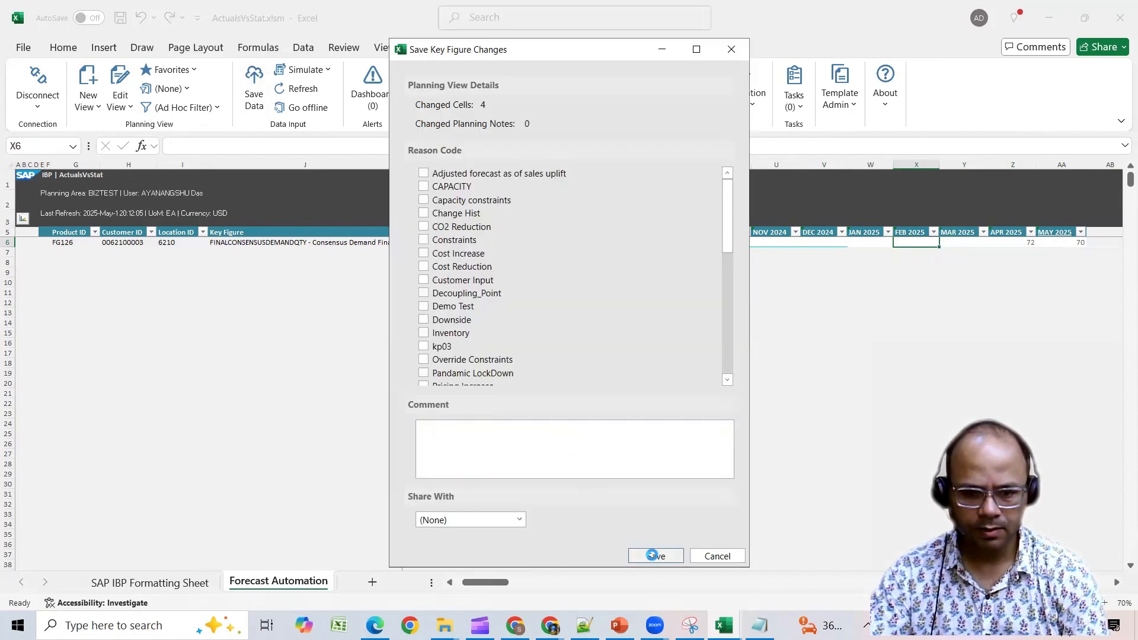
click(652, 555)
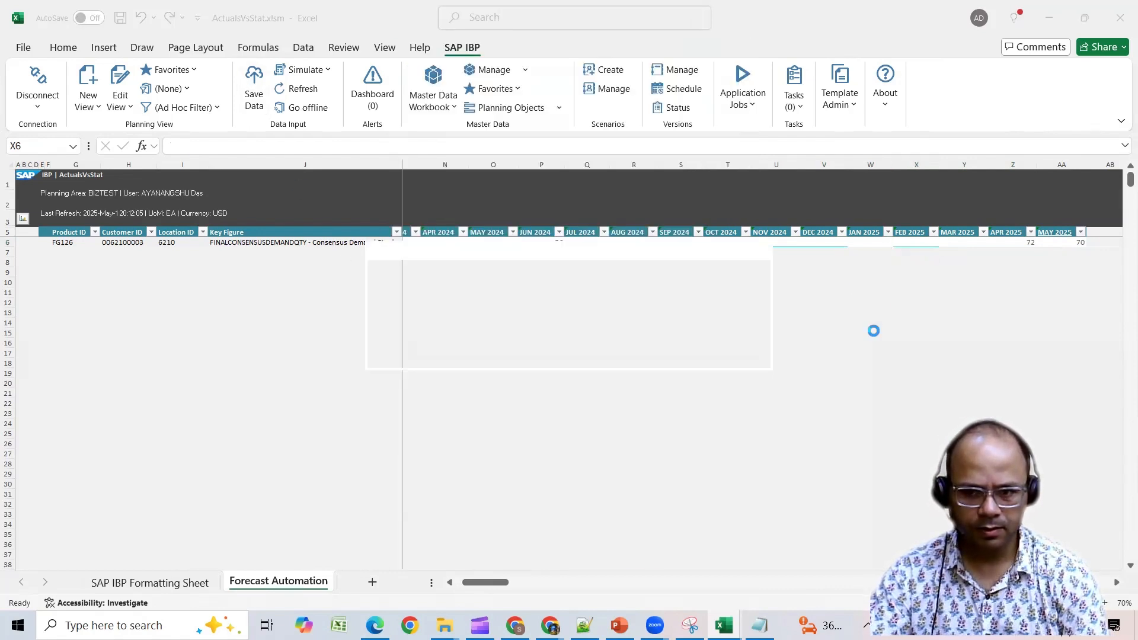
Step: Clear FG126's MAY 2025 value and review the remaining history from JAN 2024 against the profile's minimum data points
click(1063, 244)
key(Delete)
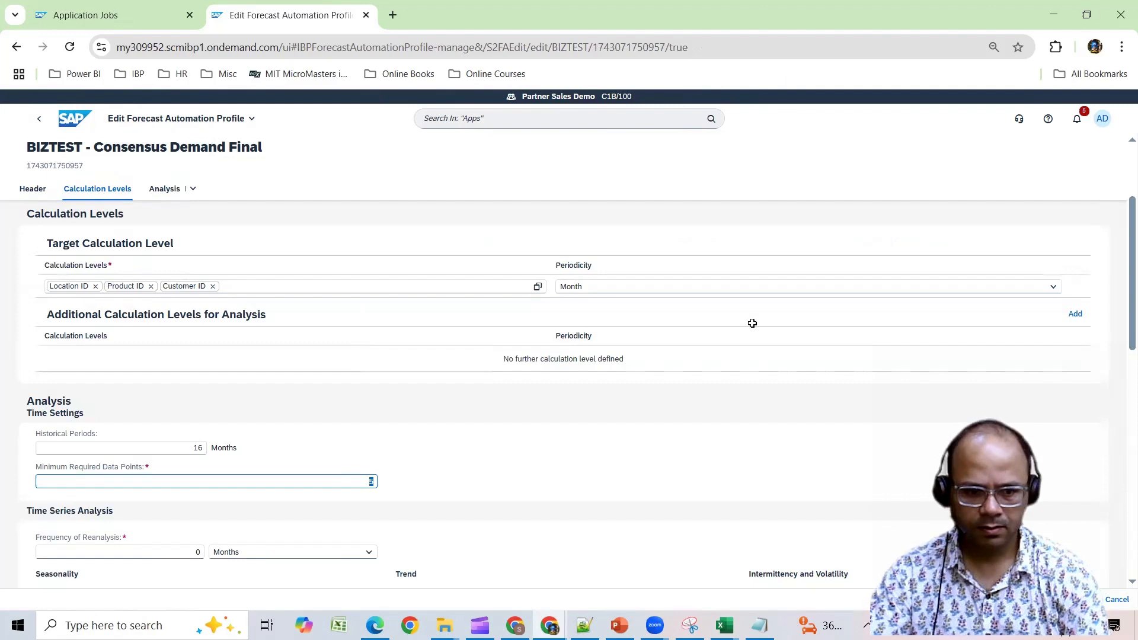
key(alt+Tab)
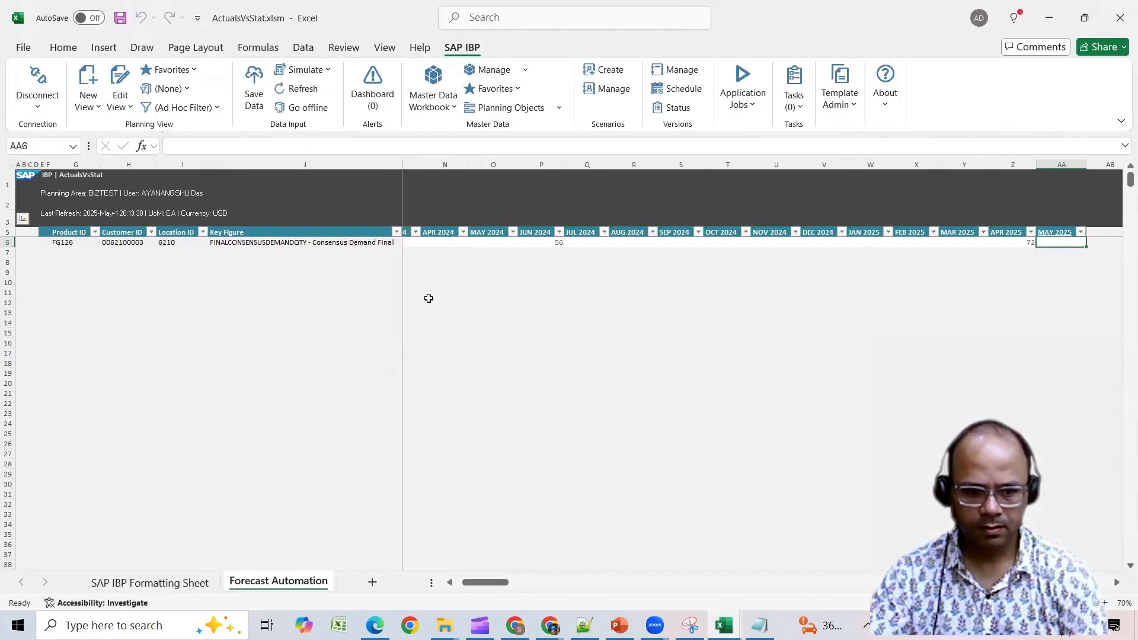
scroll(428, 298, left, 3)
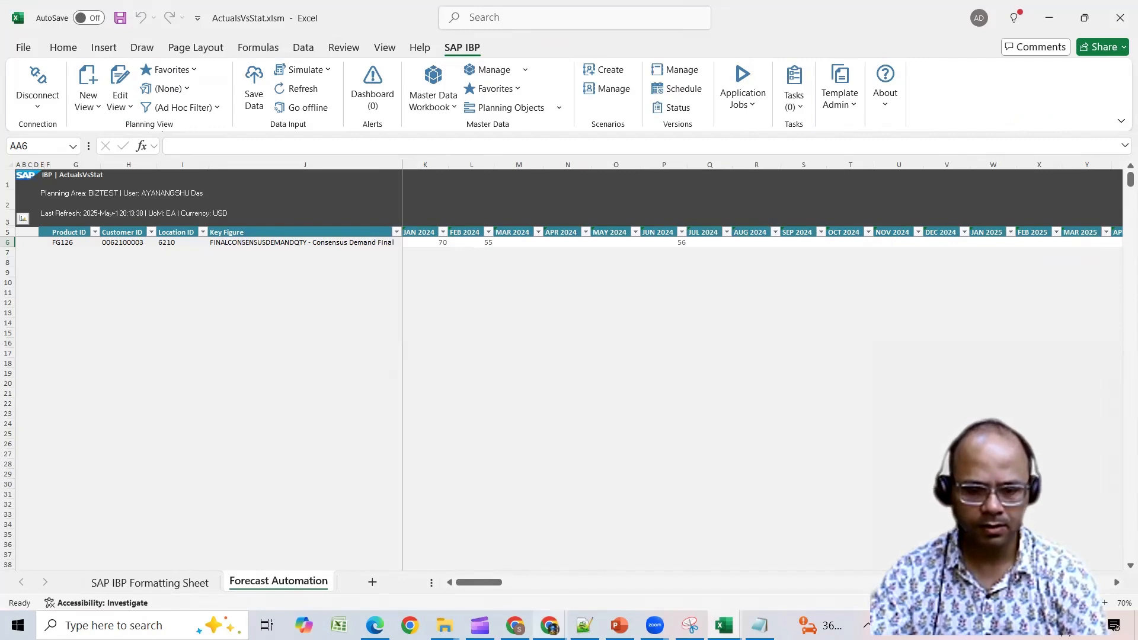
Step: In Application Jobs in Chrome, copy the latest job as Forecast Automation, start it immediately with unchanged parameters, and refresh the job list
key(alt+Tab)
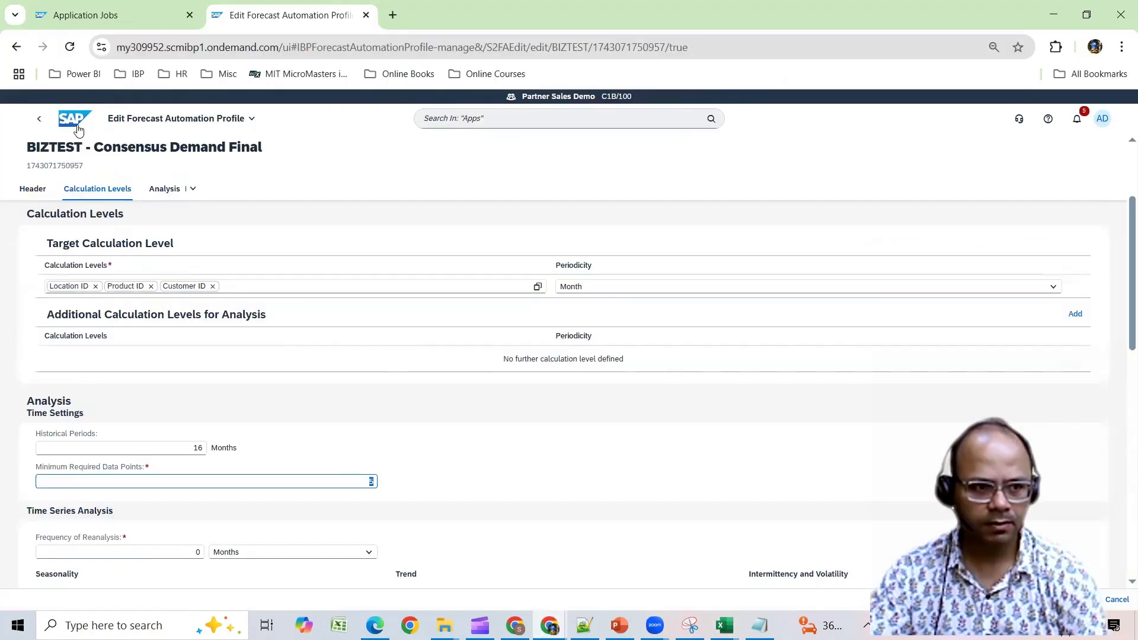
click(133, 17)
click(873, 231)
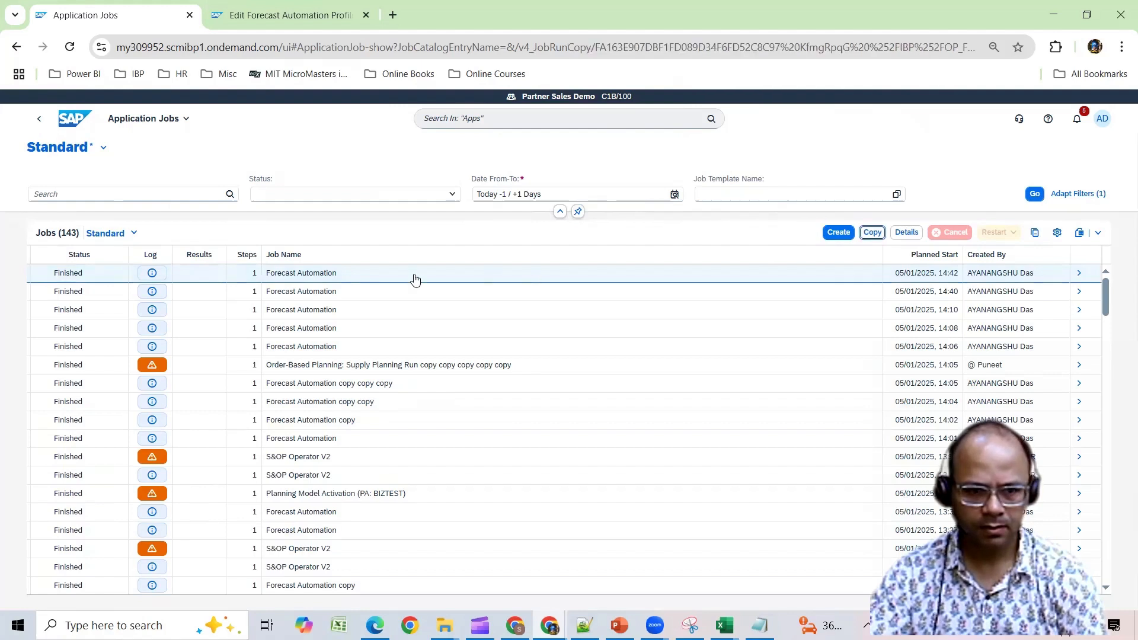
drag(294, 296, 406, 296)
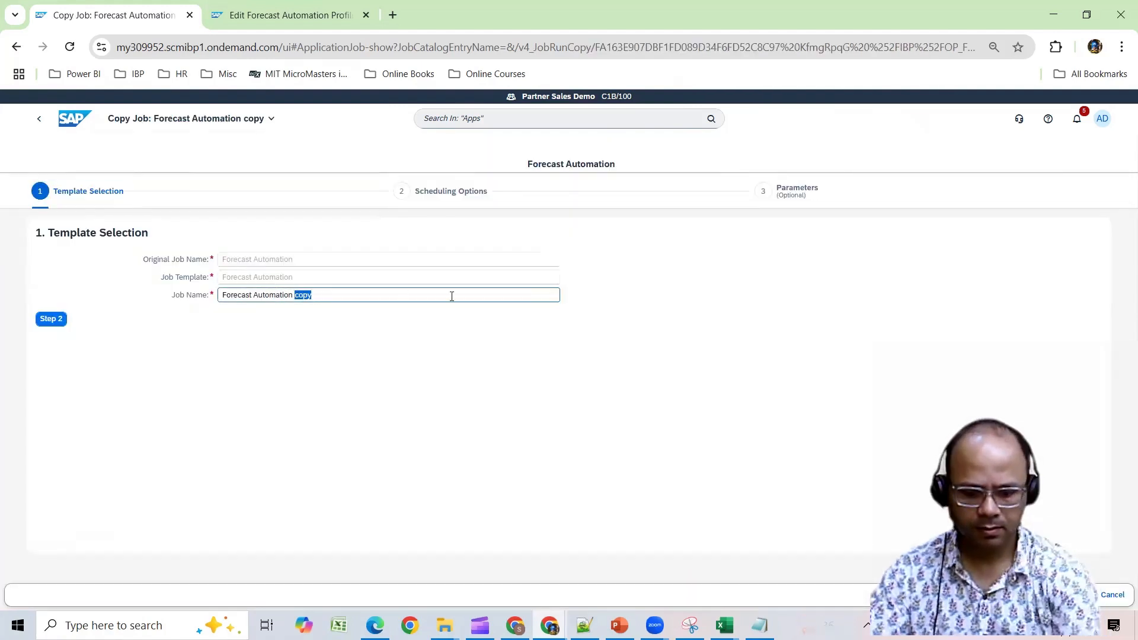
key(BackSpace)
click(64, 321)
click(50, 335)
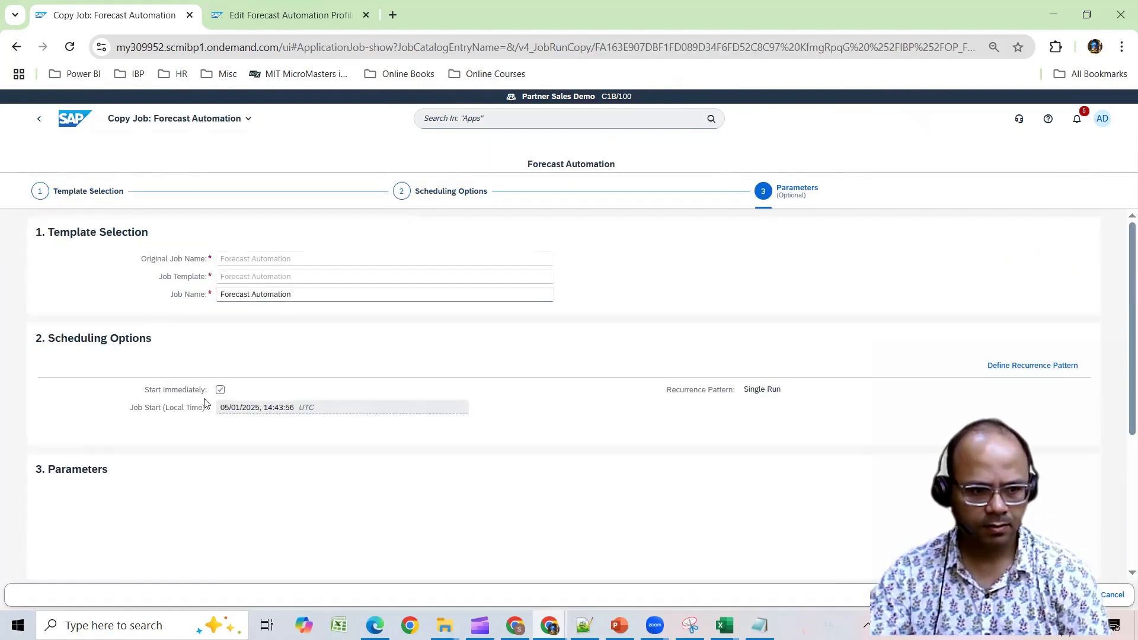
click(1070, 594)
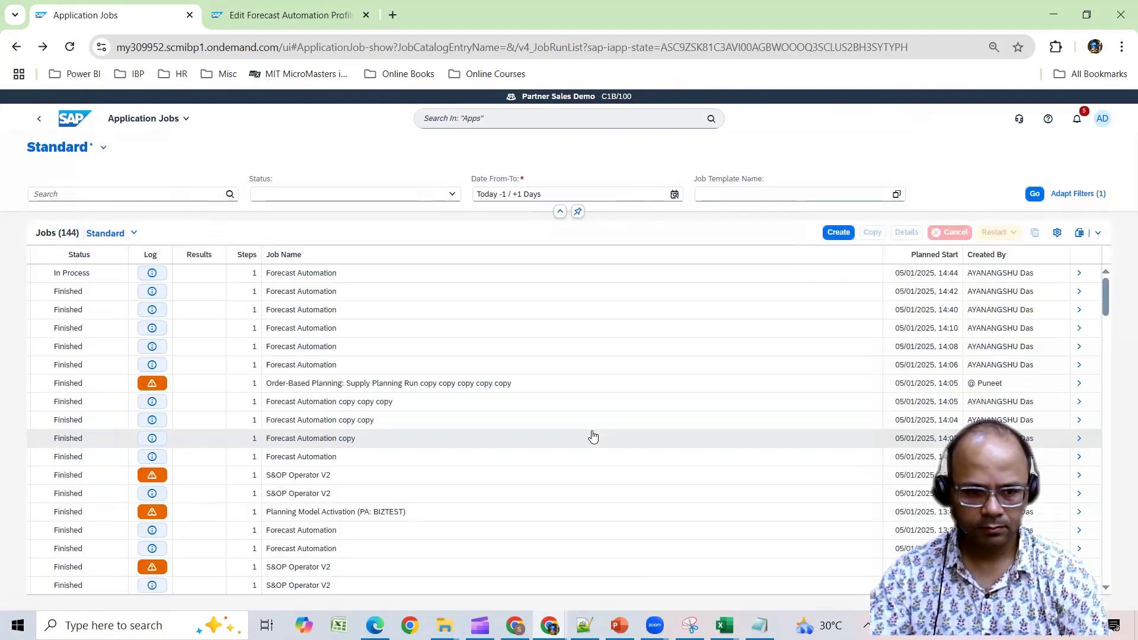
click(1034, 194)
click(1034, 194)
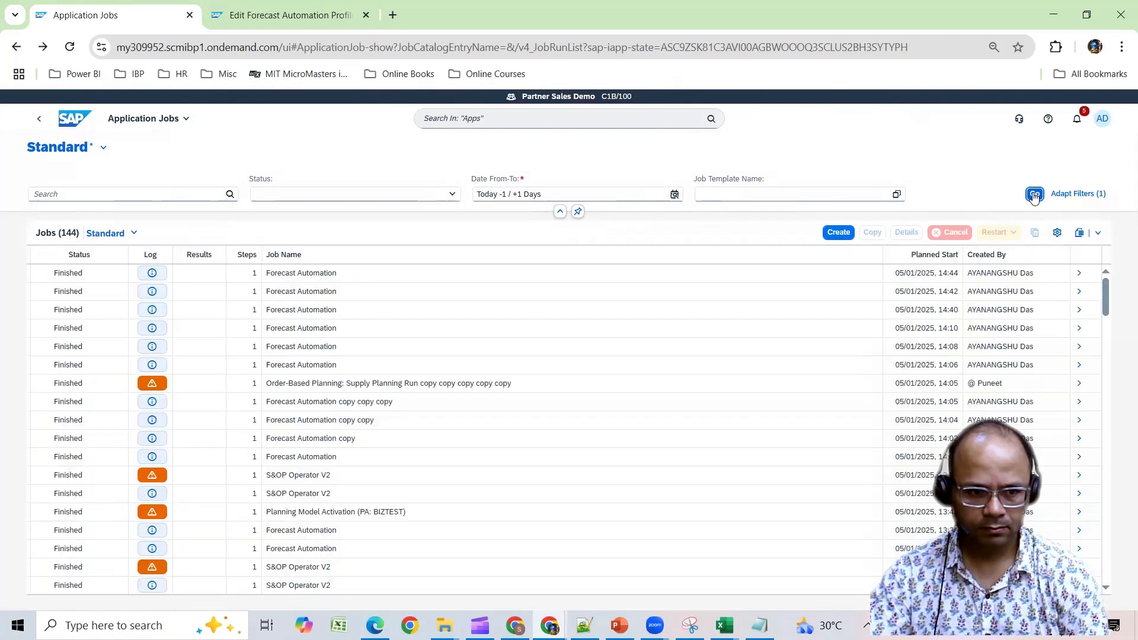
Step: Switch to the Book2 workbook, refresh the Customer Source master data, and check the Time Series Property in row 132
click(724, 625)
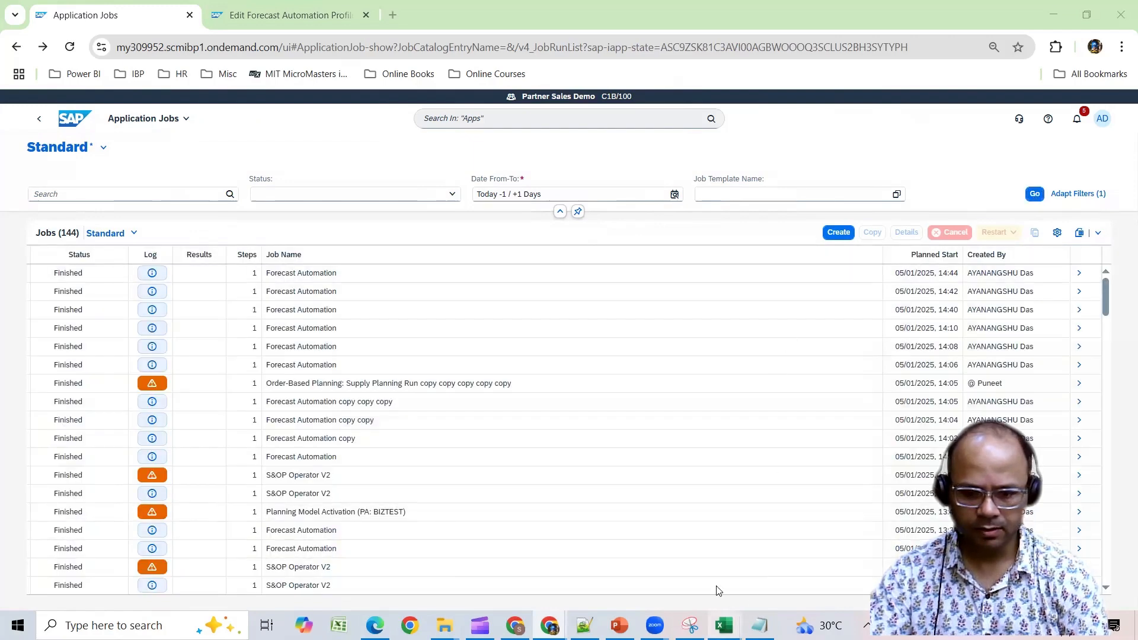
click(877, 554)
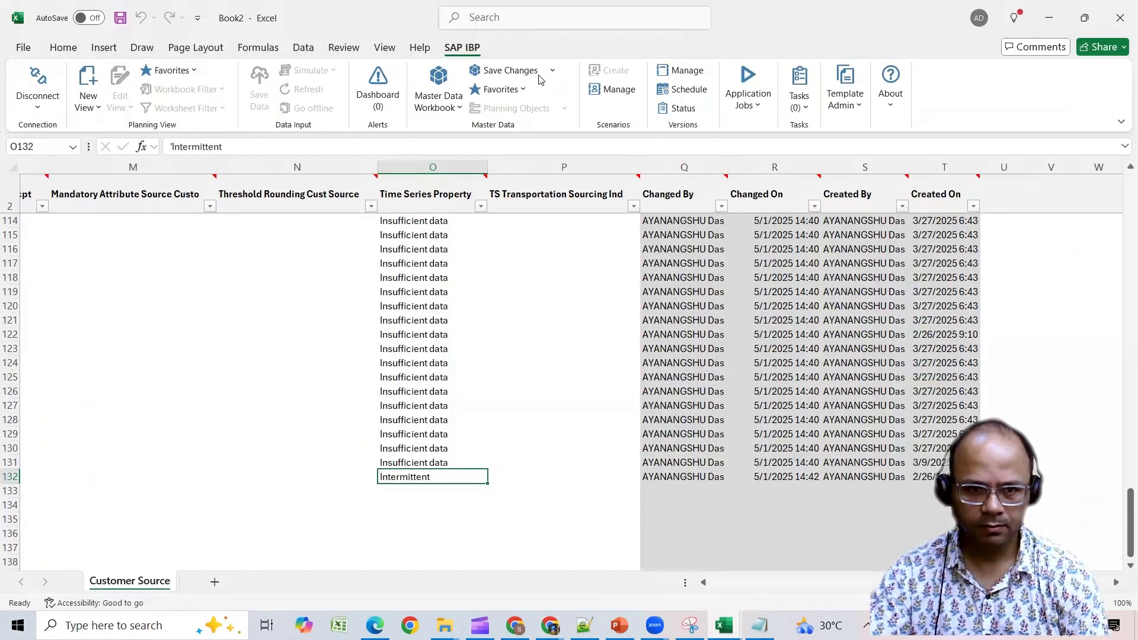
click(551, 70)
click(522, 136)
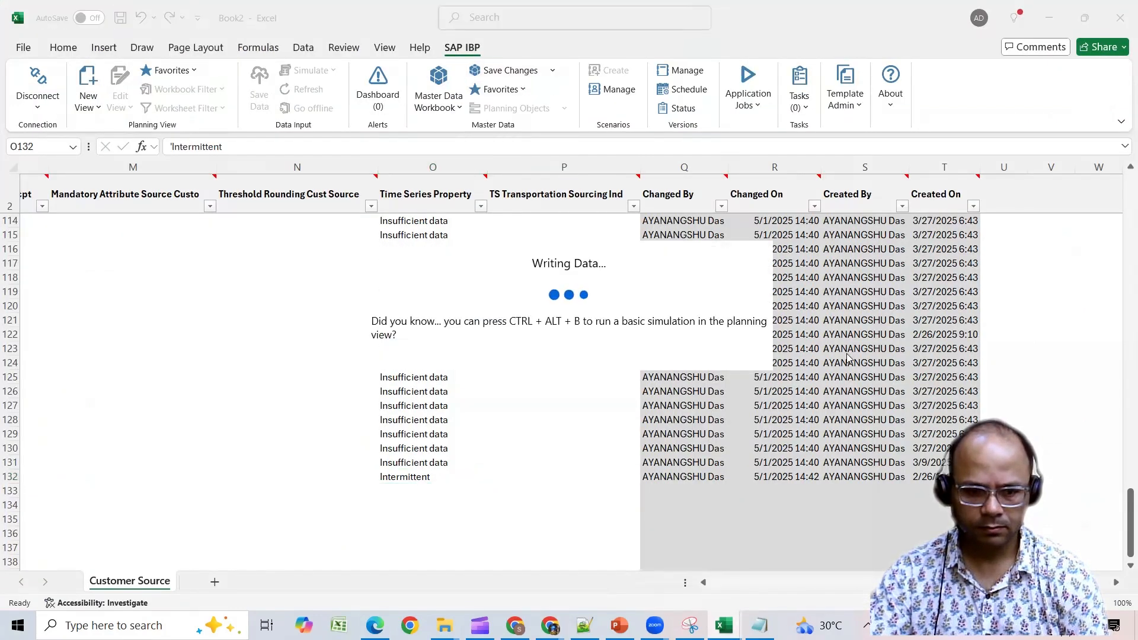
scroll(781, 457, down, 20)
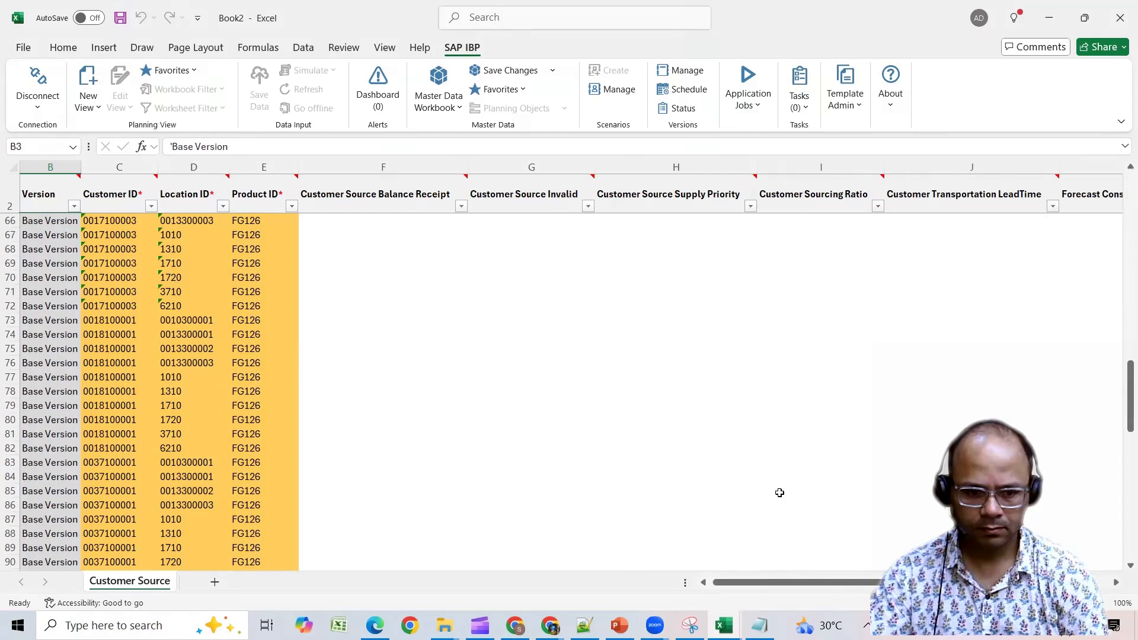
scroll(780, 493, down, 9)
drag(758, 583, 957, 583)
click(524, 392)
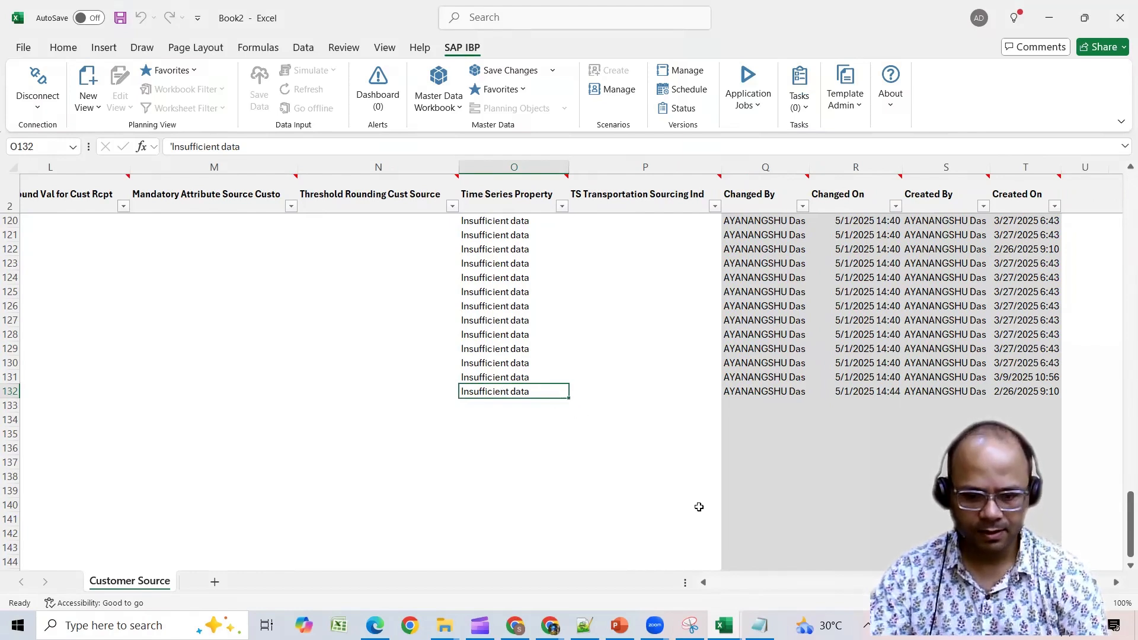
Step: Copy Product234's Jan-24 to Apr-25 history from Book3 back into FG126's row in ActualsVsStat from JAN 2024 and save it to SAP IBP
click(753, 614)
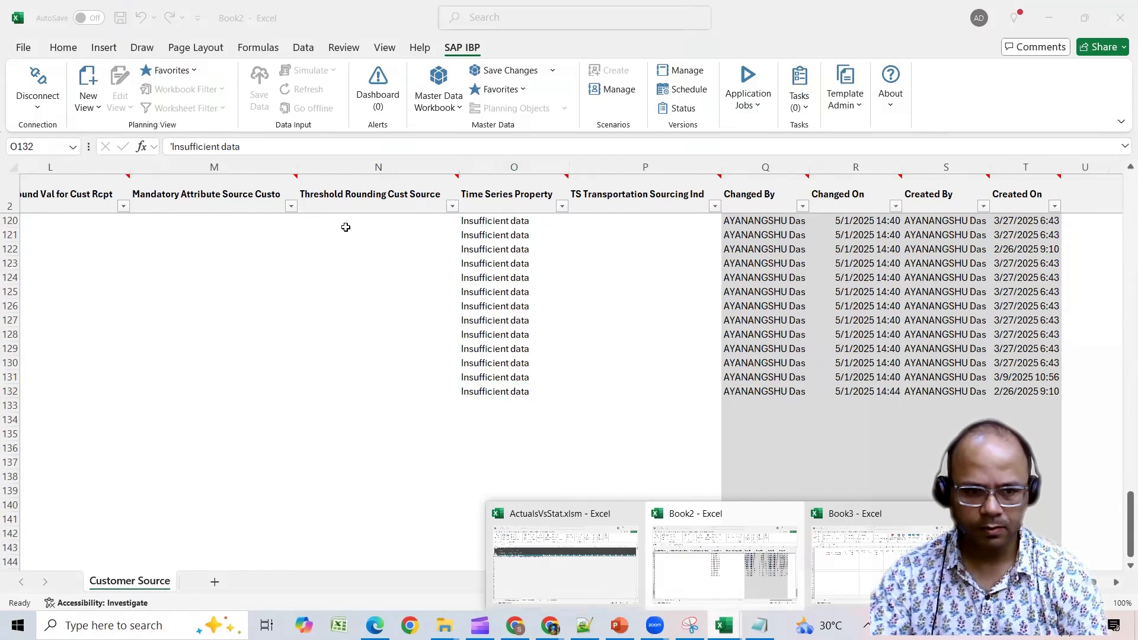
click(726, 560)
shift+click(954, 226)
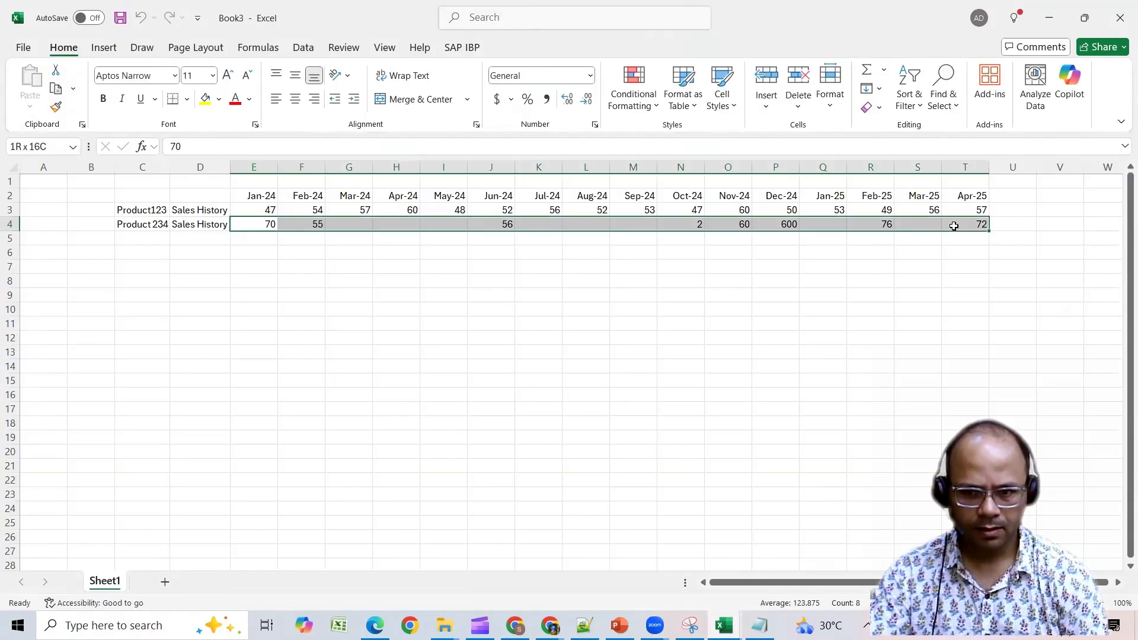
key(ctrl+c)
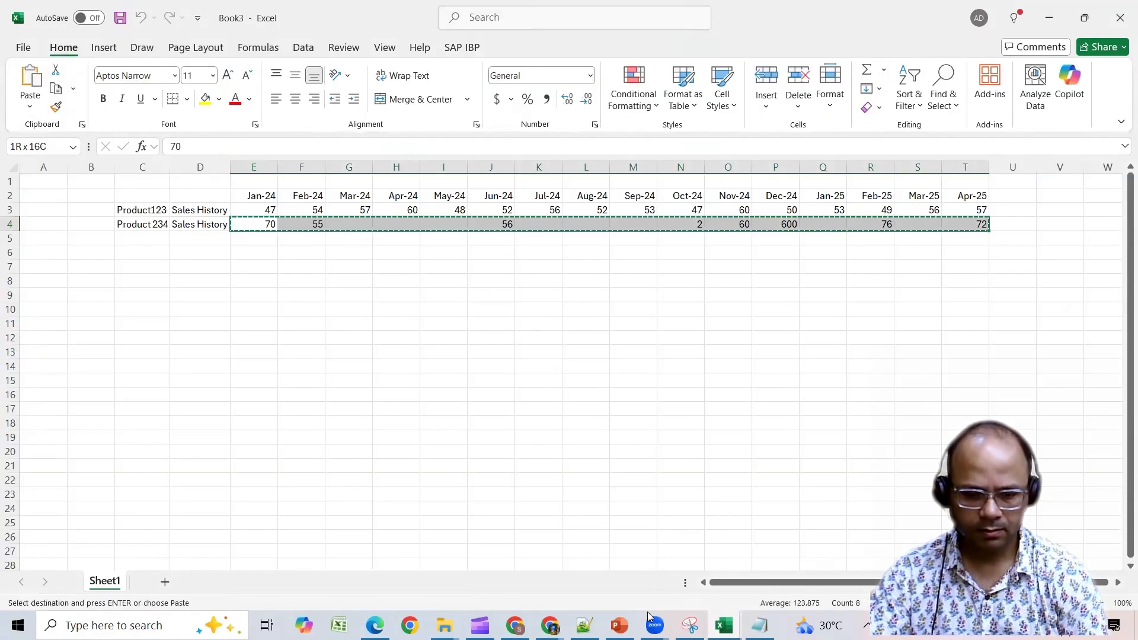
click(724, 625)
click(527, 561)
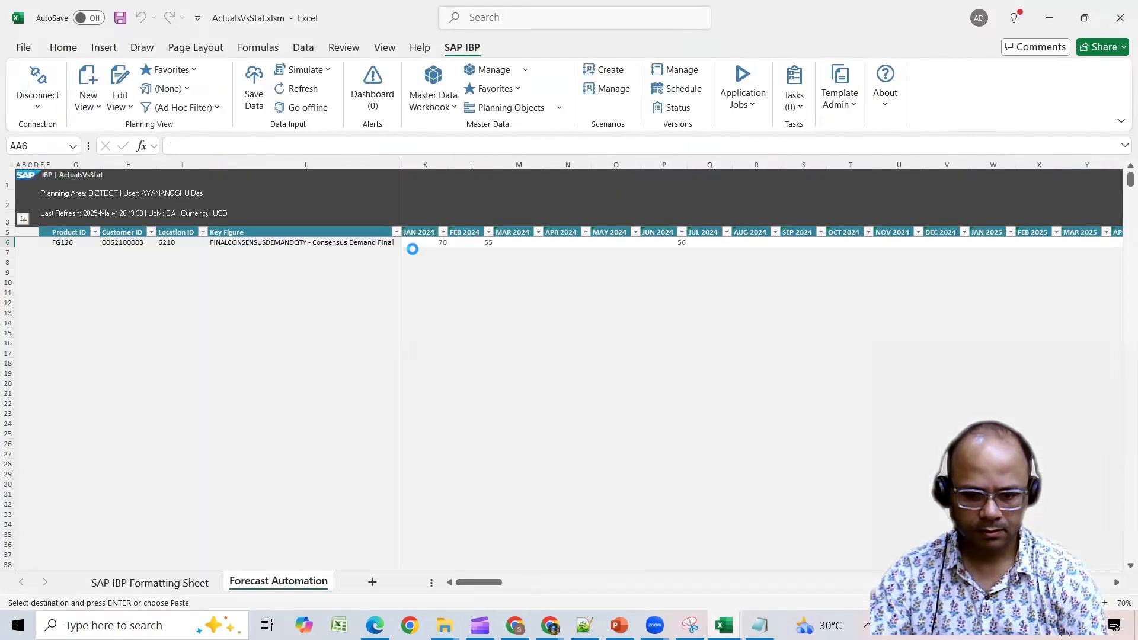
click(421, 244)
key(ctrl+v)
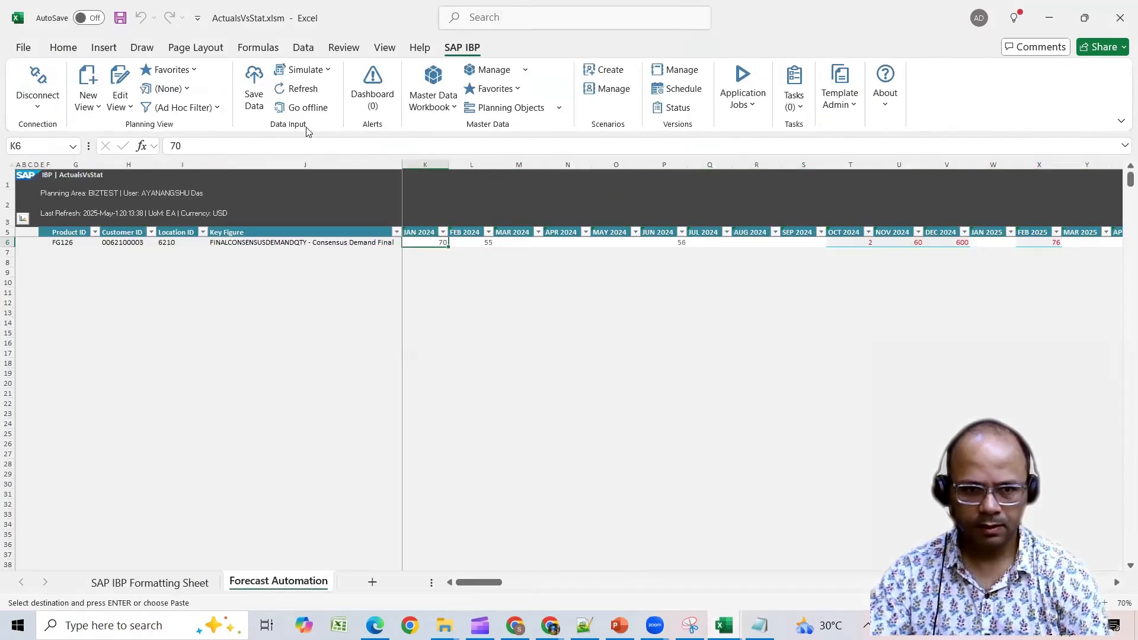
click(256, 88)
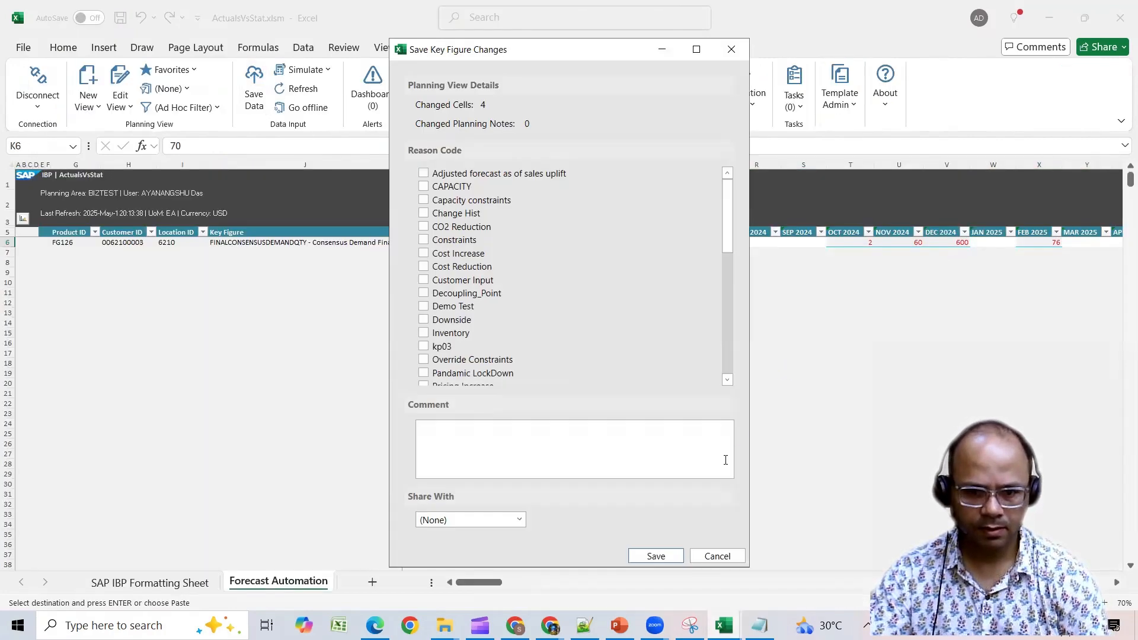
click(655, 556)
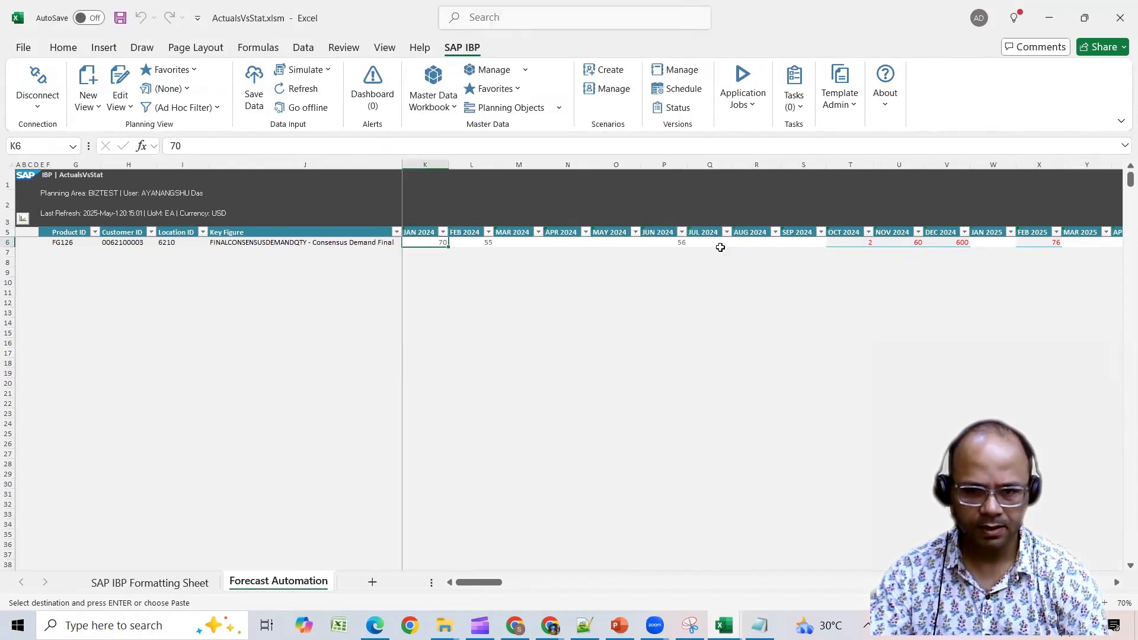
Step: Switch to Application Jobs in Chrome, copy the latest job as Forecast Automation, start it immediately with unchanged parameters, and refresh the job list
click(550, 625)
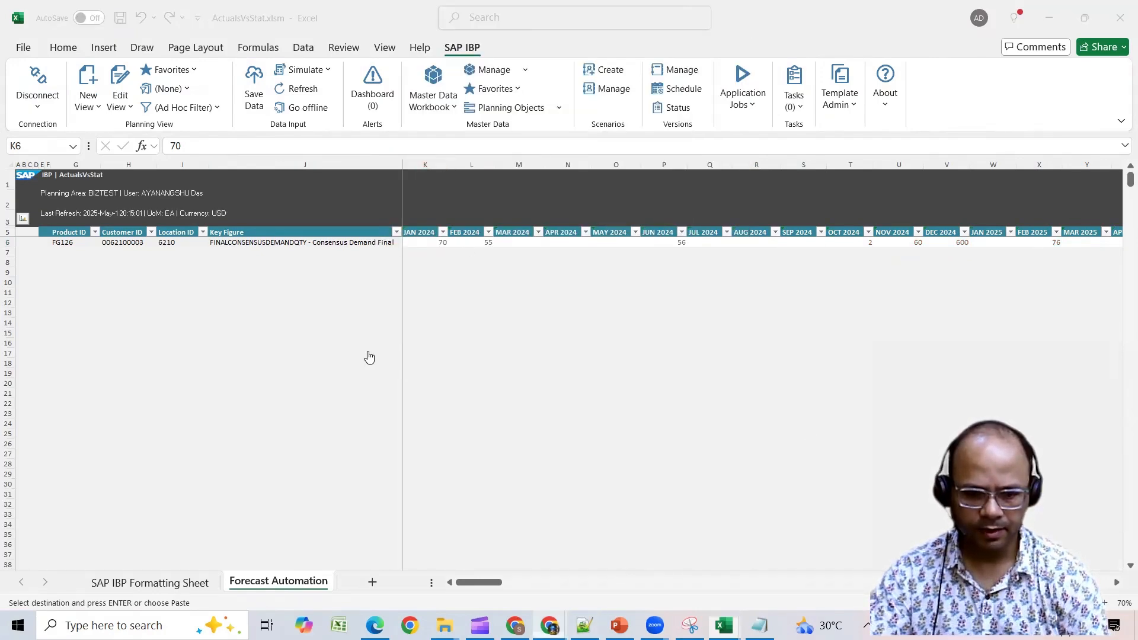
click(872, 232)
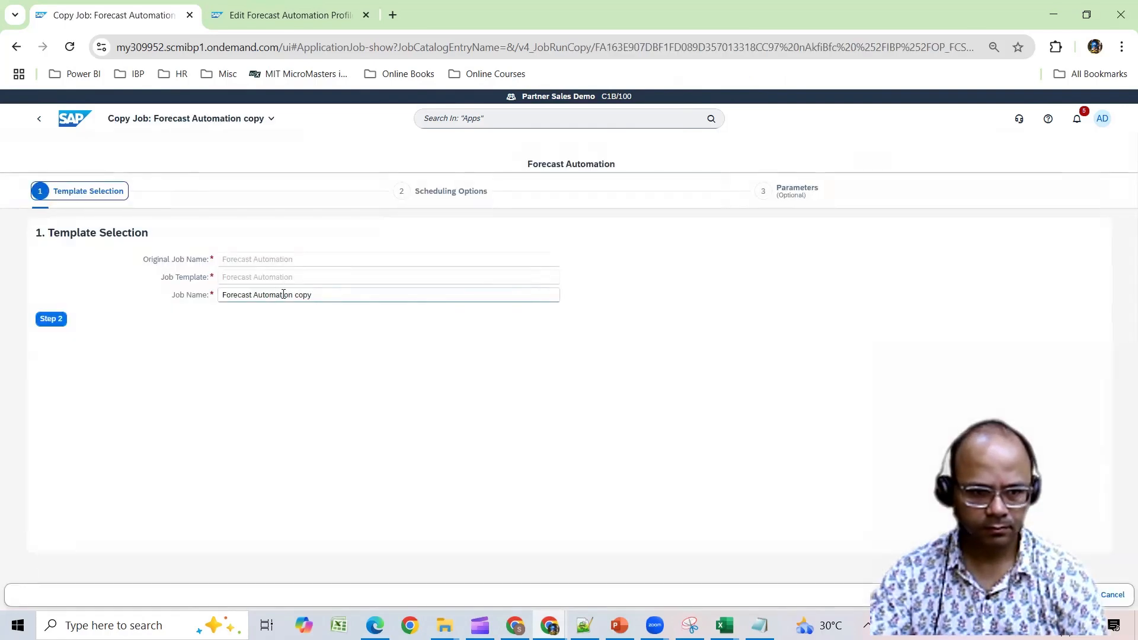
drag(293, 294, 403, 297)
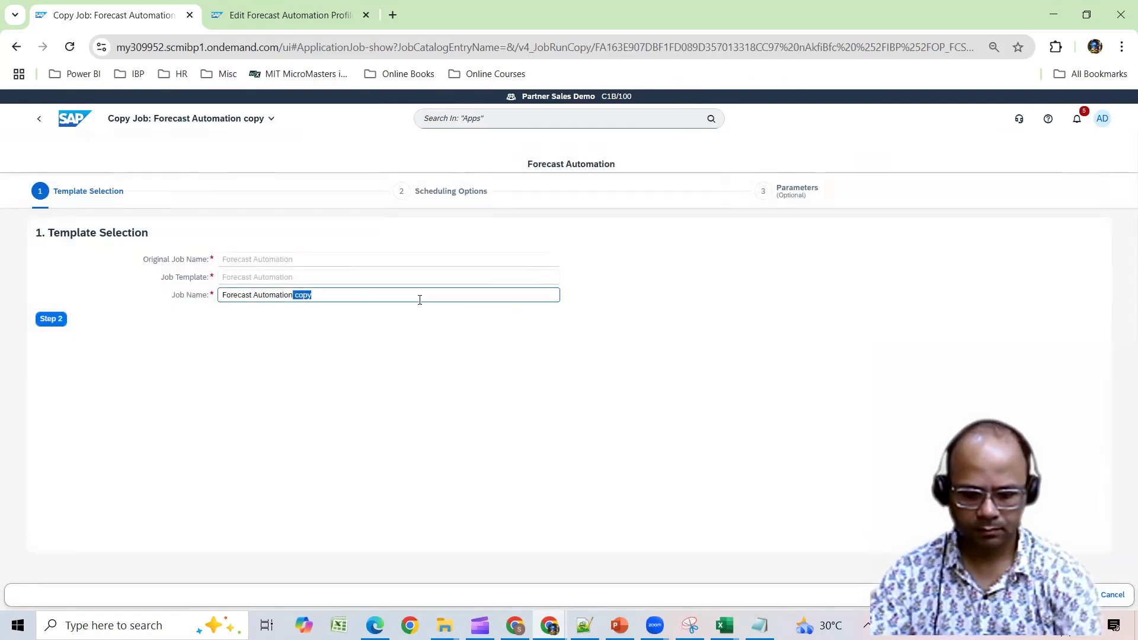
key(BackSpace)
click(51, 319)
click(51, 341)
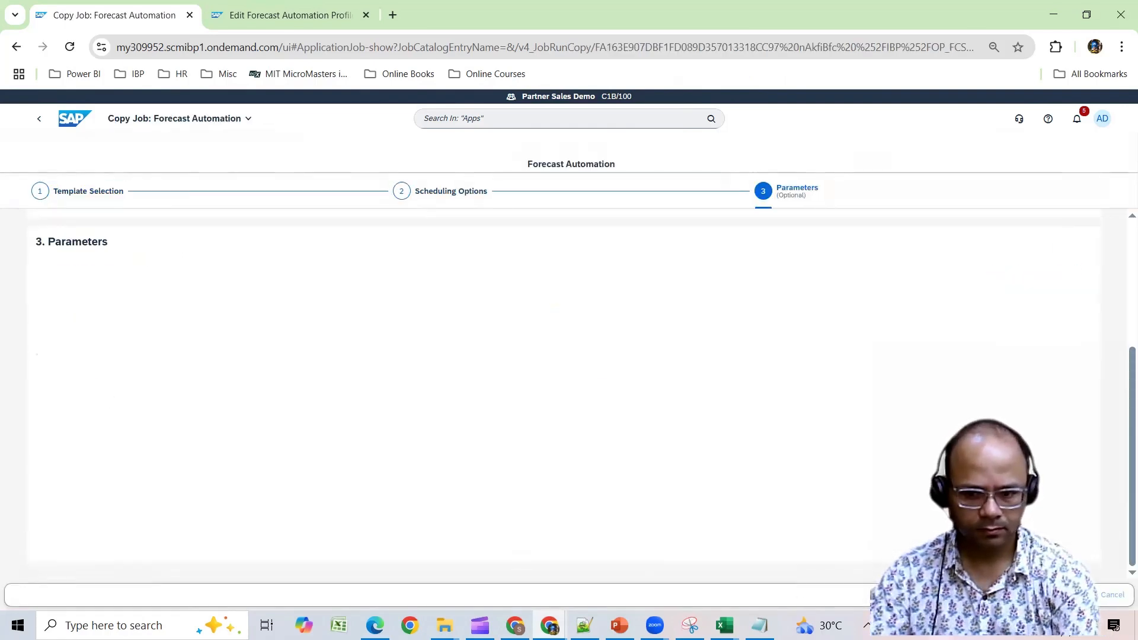
click(1038, 594)
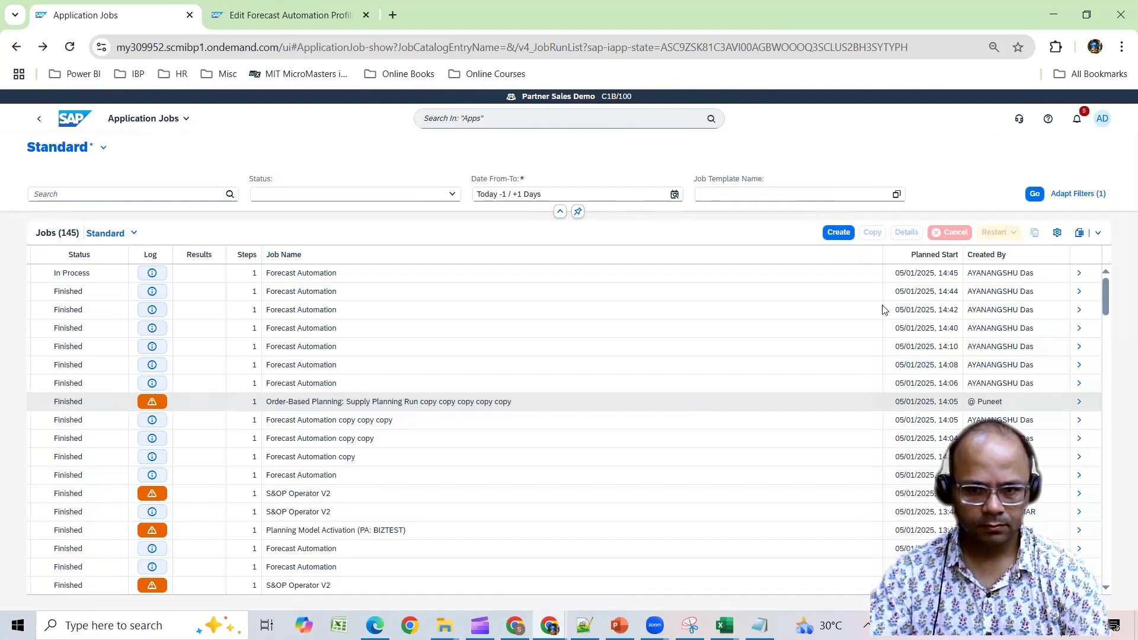
click(1035, 195)
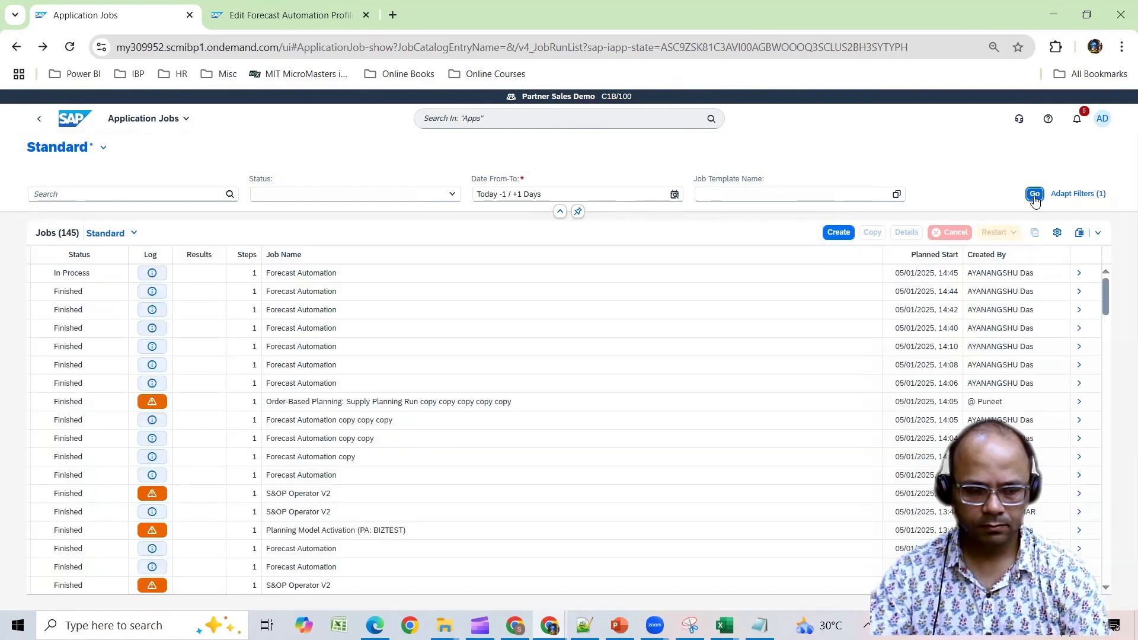
click(1034, 196)
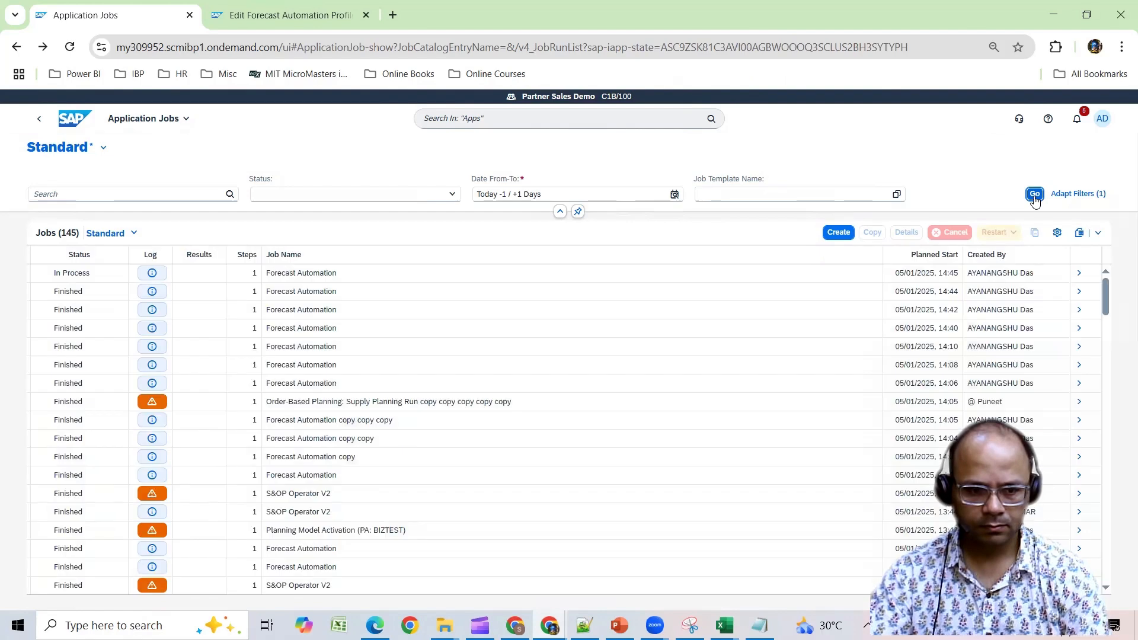
click(1034, 196)
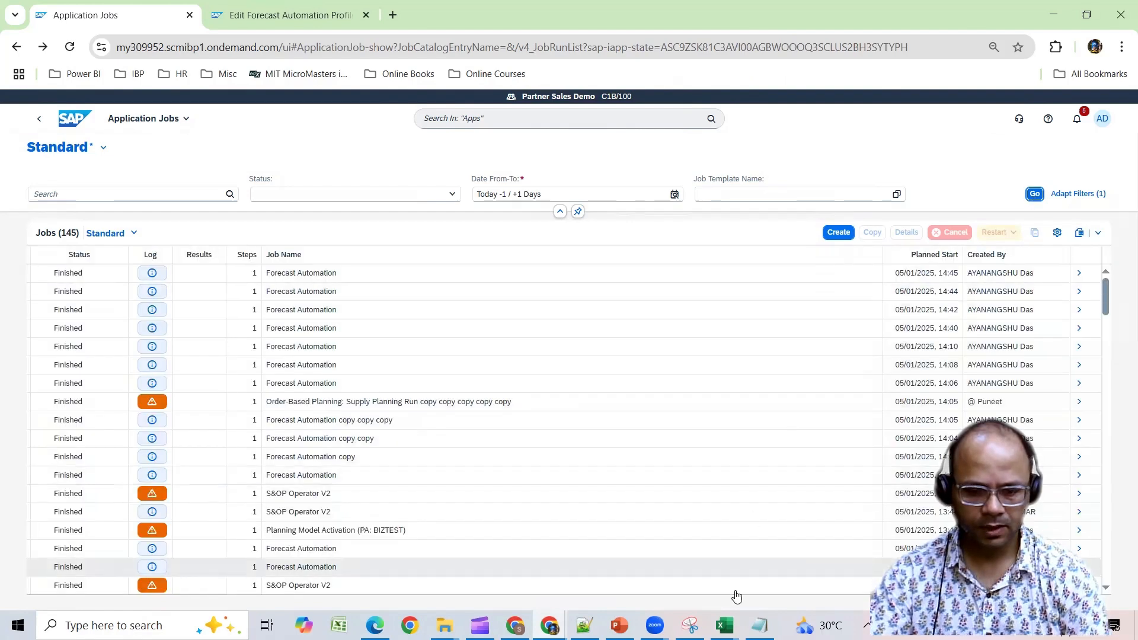
Step: Switch to the Book2 workbook, refresh the Customer Source master data, and check the Time Series Property in row 132
mouse_move(724, 626)
click(723, 551)
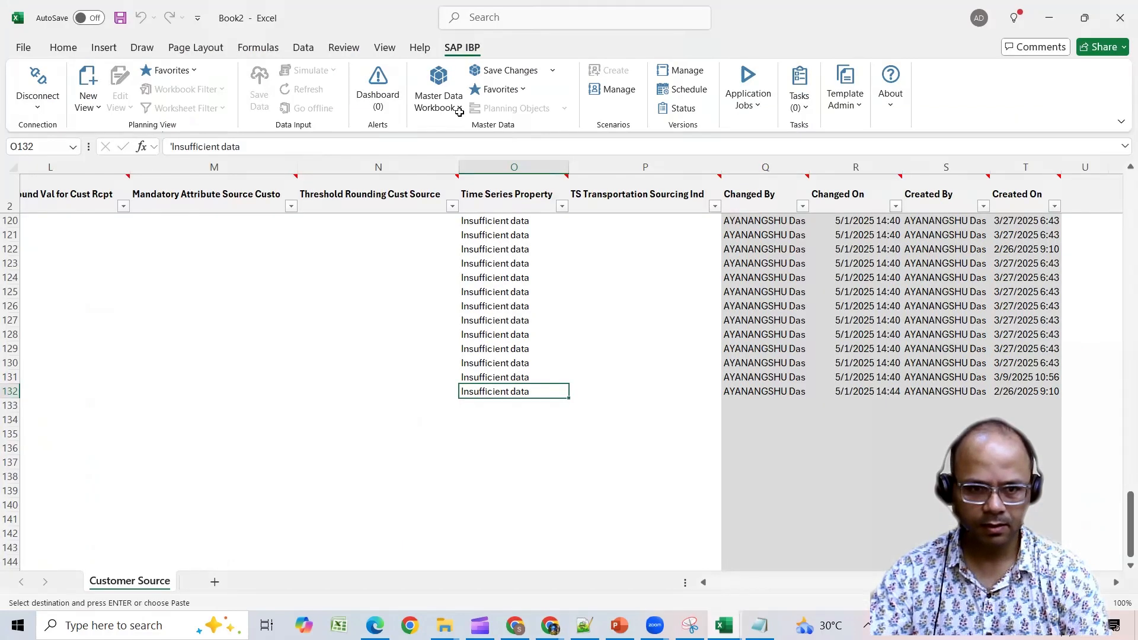
click(519, 71)
click(527, 134)
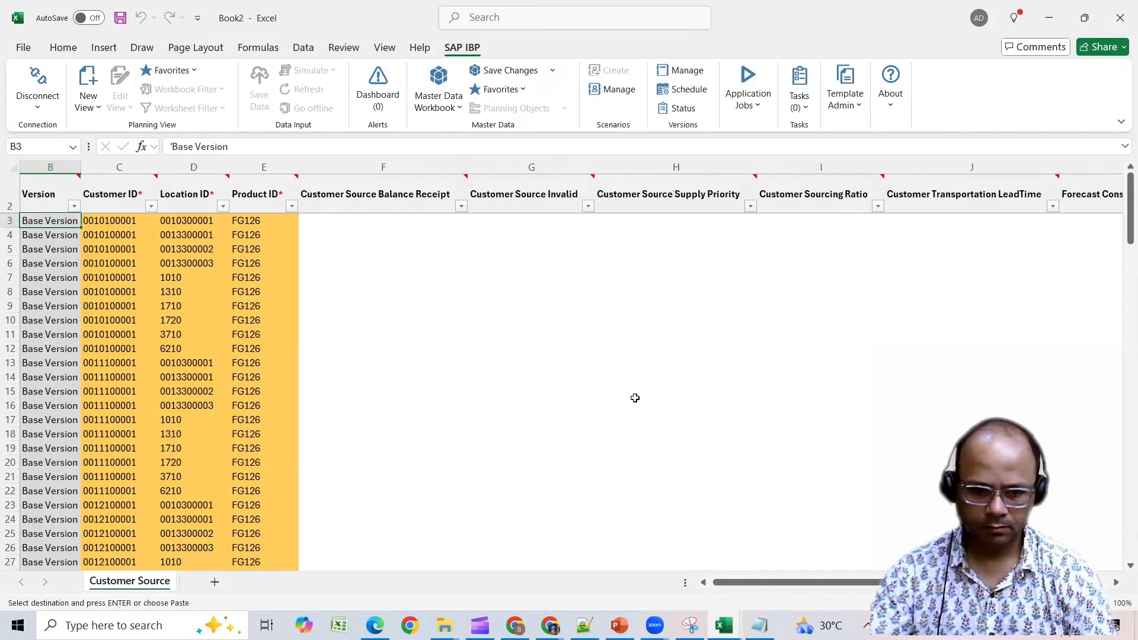
key(ctrl+End)
click(547, 520)
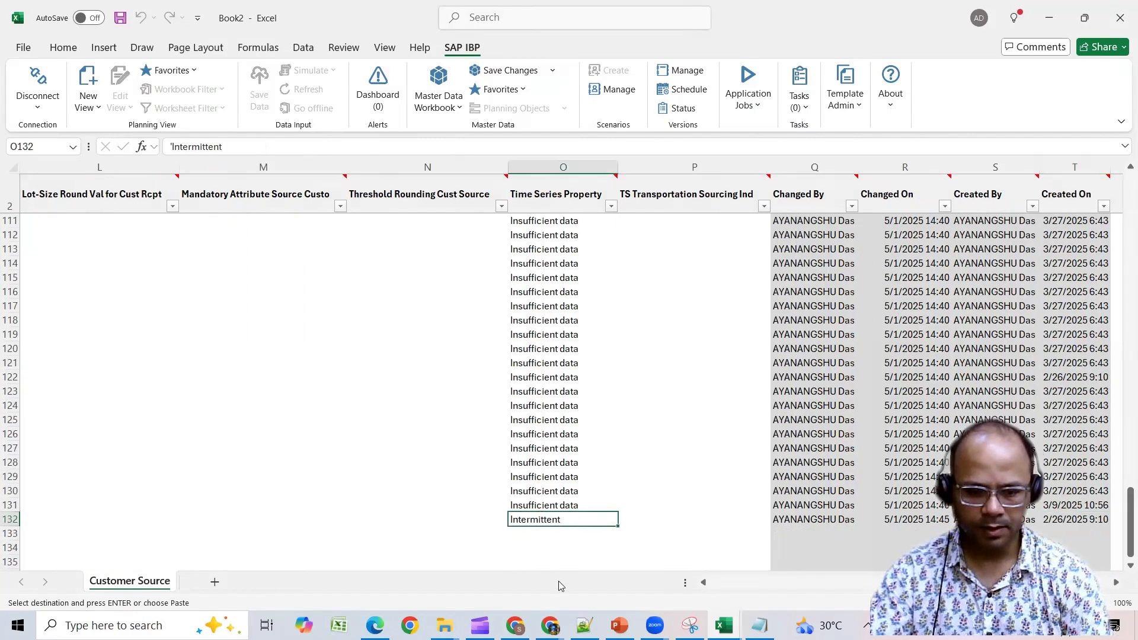
Step: Switch to the ActualsVsStat workbook and insert a line chart of FG126's consensus demand history from JAN 2024 to APR 2025
click(550, 626)
click(468, 556)
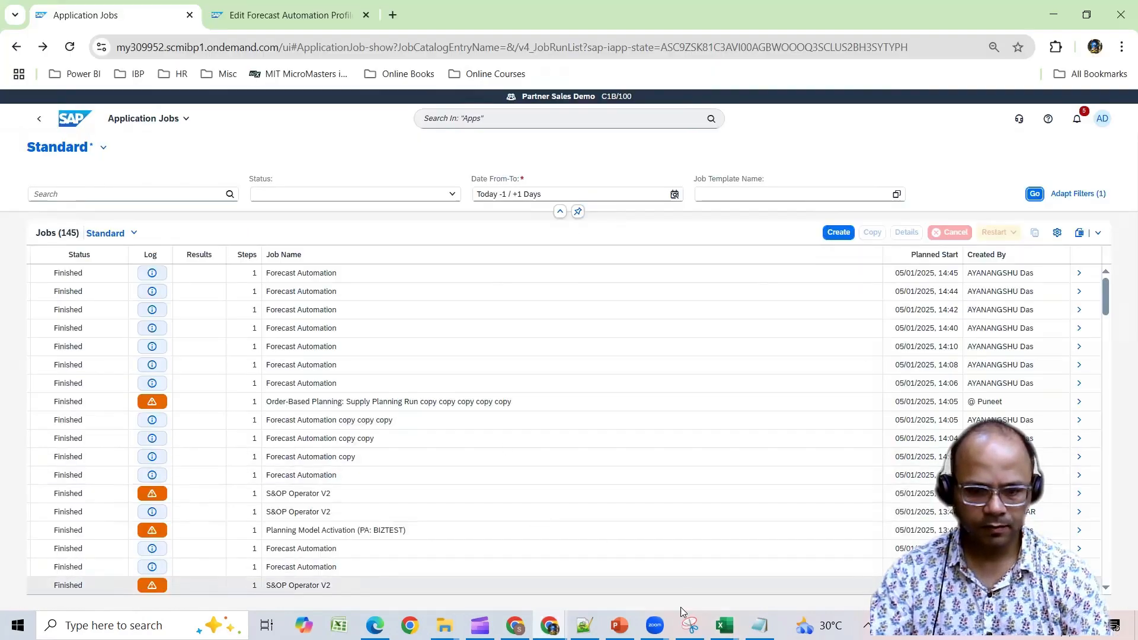
click(723, 626)
click(608, 591)
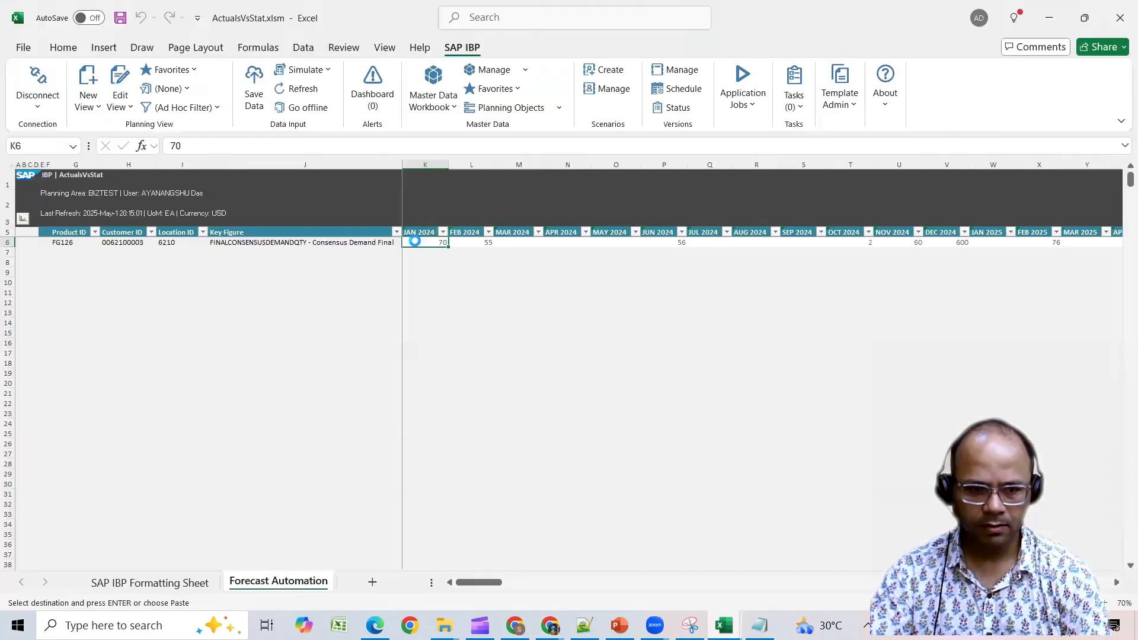
click(424, 229)
key(ctrl+shift+Right)
drag(448, 245, 1106, 242)
drag(1123, 241, 1067, 243)
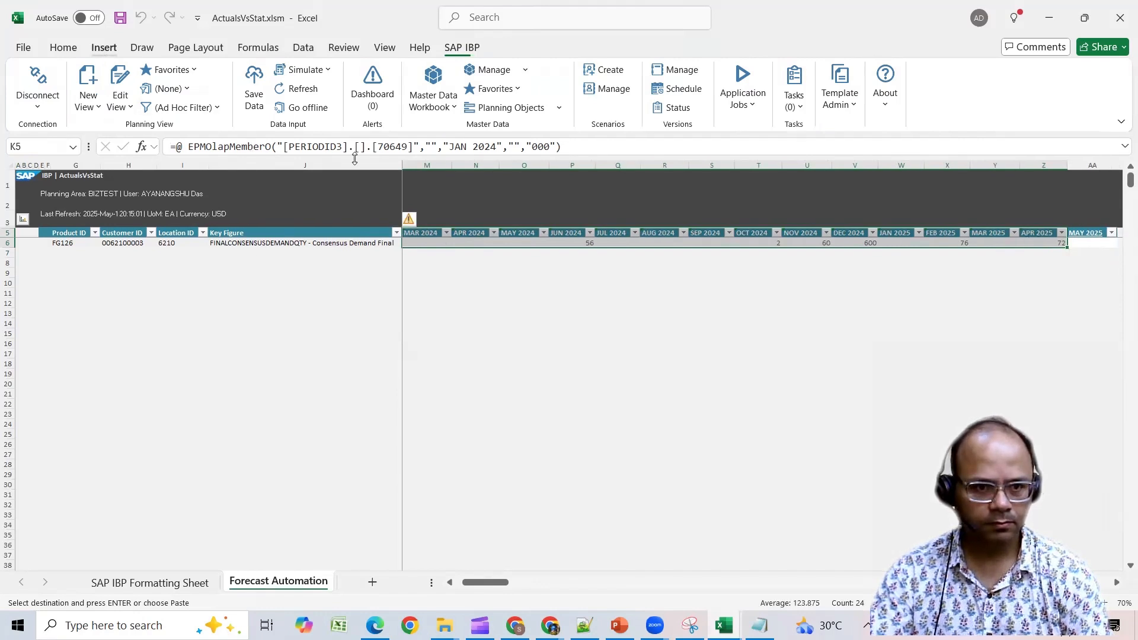
click(103, 49)
click(489, 89)
click(495, 138)
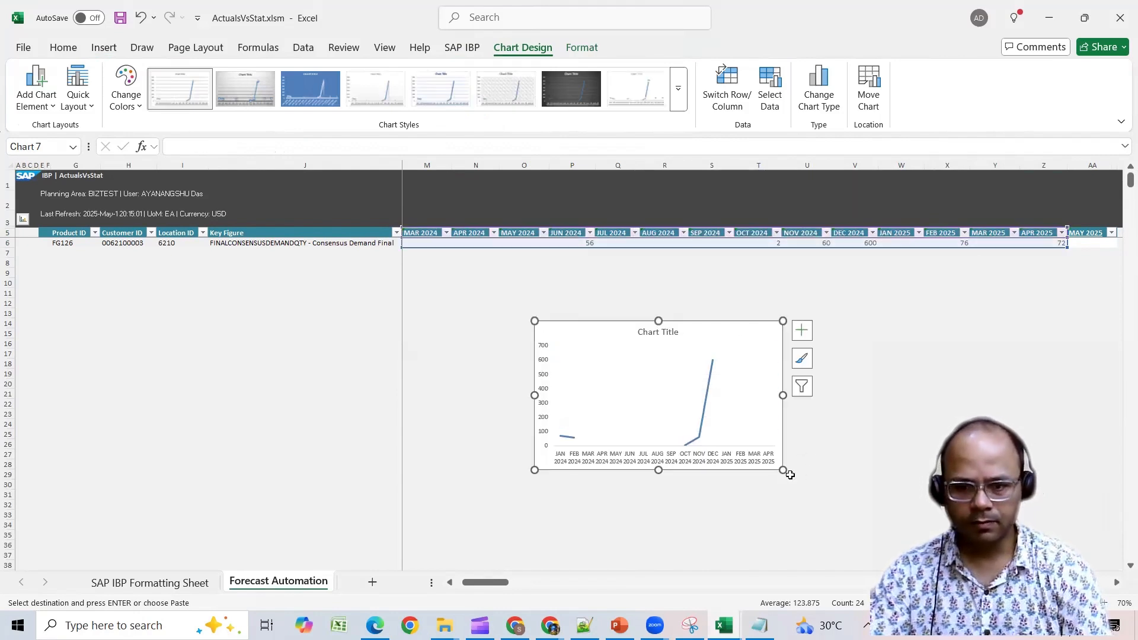
Step: Enlarge and reposition the demand line chart to examine its pattern, then delete it from the Forecast Automation sheet
drag(783, 470, 1019, 584)
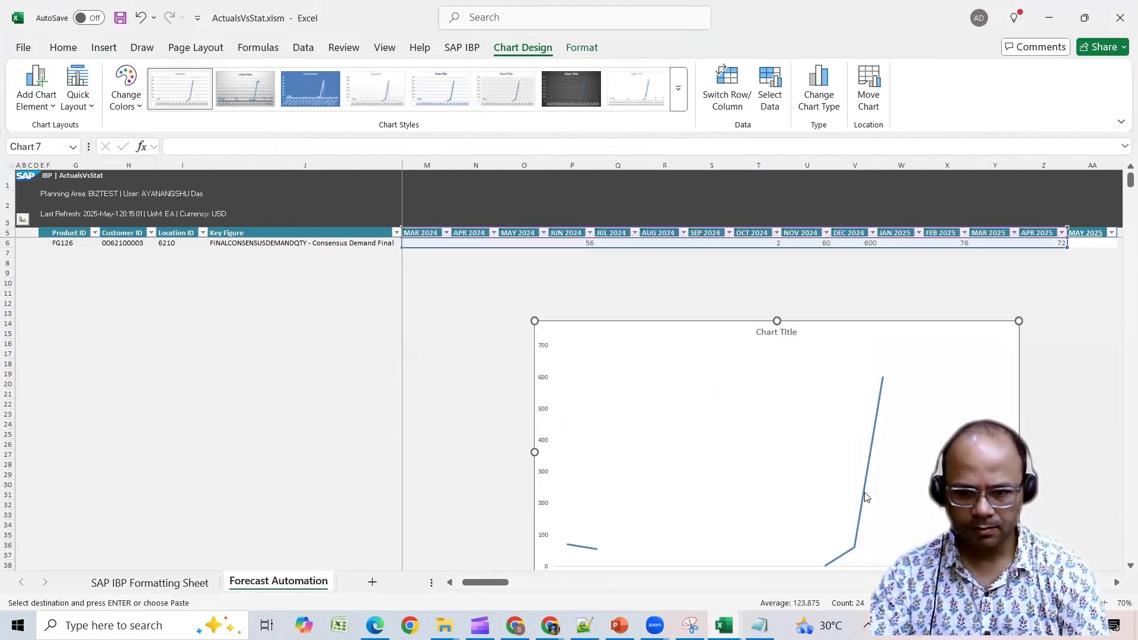
drag(859, 332, 826, 285)
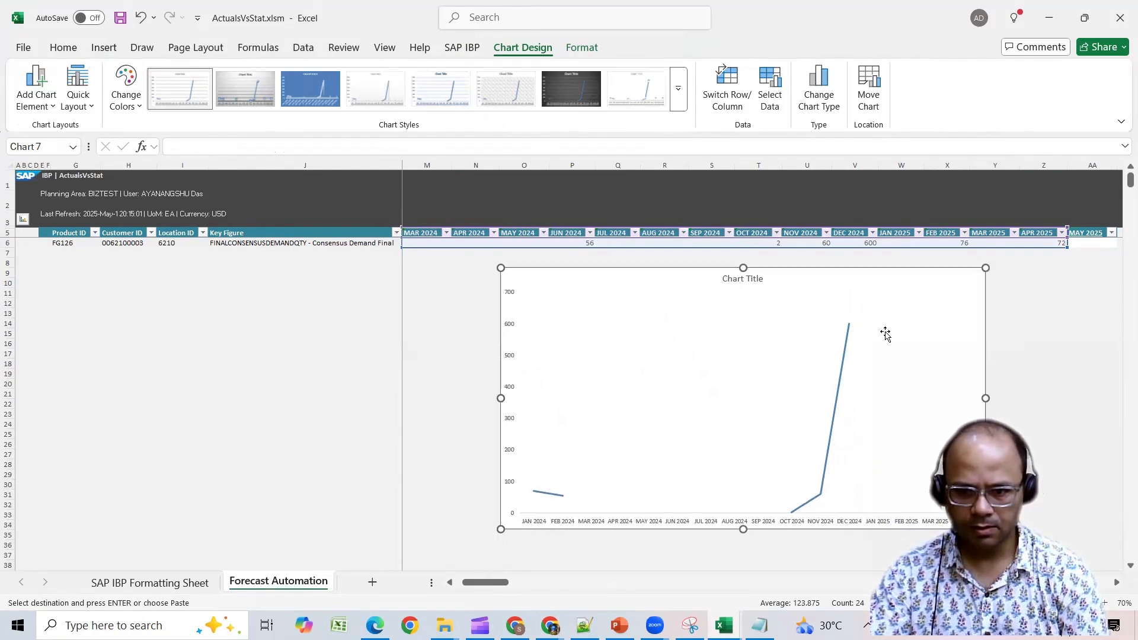
key(Delete)
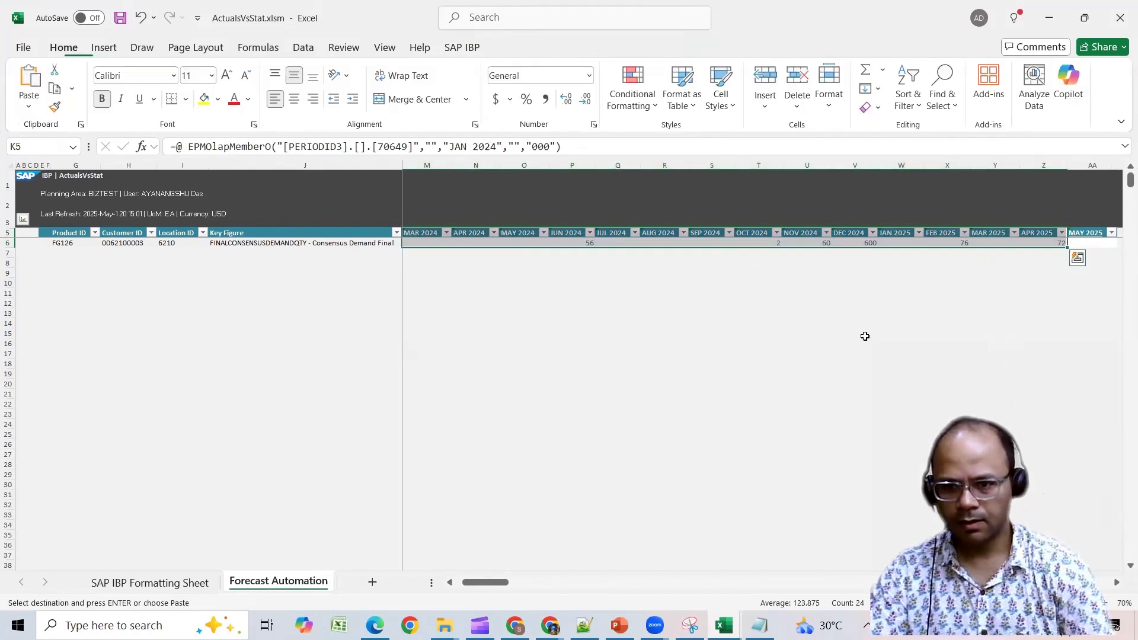
click(837, 363)
drag(511, 583, 494, 583)
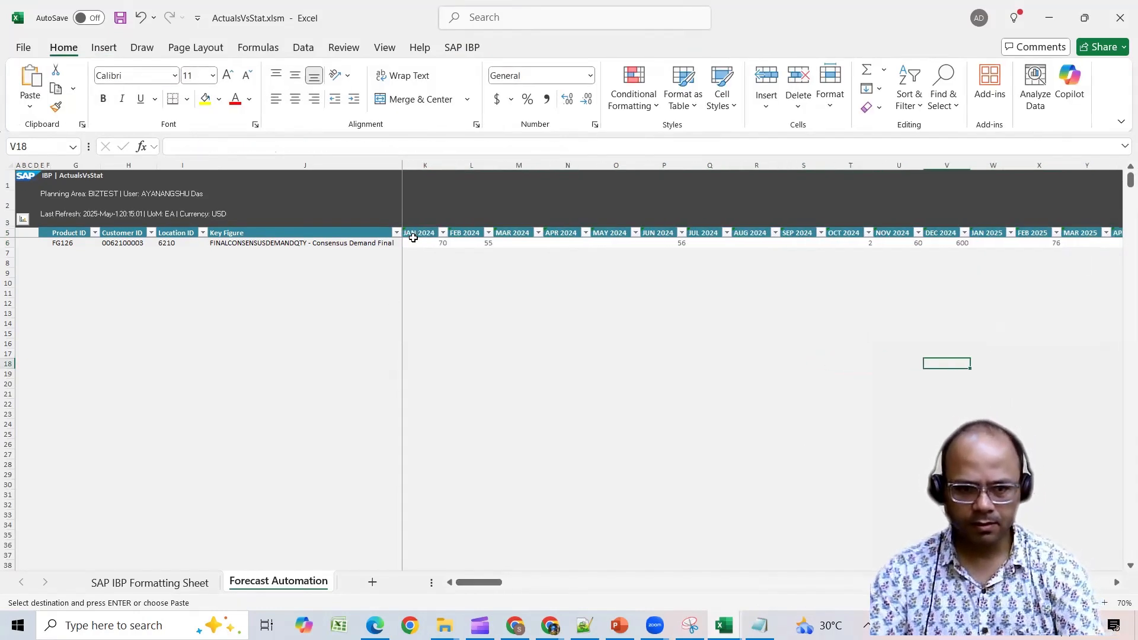
Step: In the Forecast Automation profile open in Chrome, set Sensitivity for Seasonality Test to 0.3 and save the profile
click(550, 625)
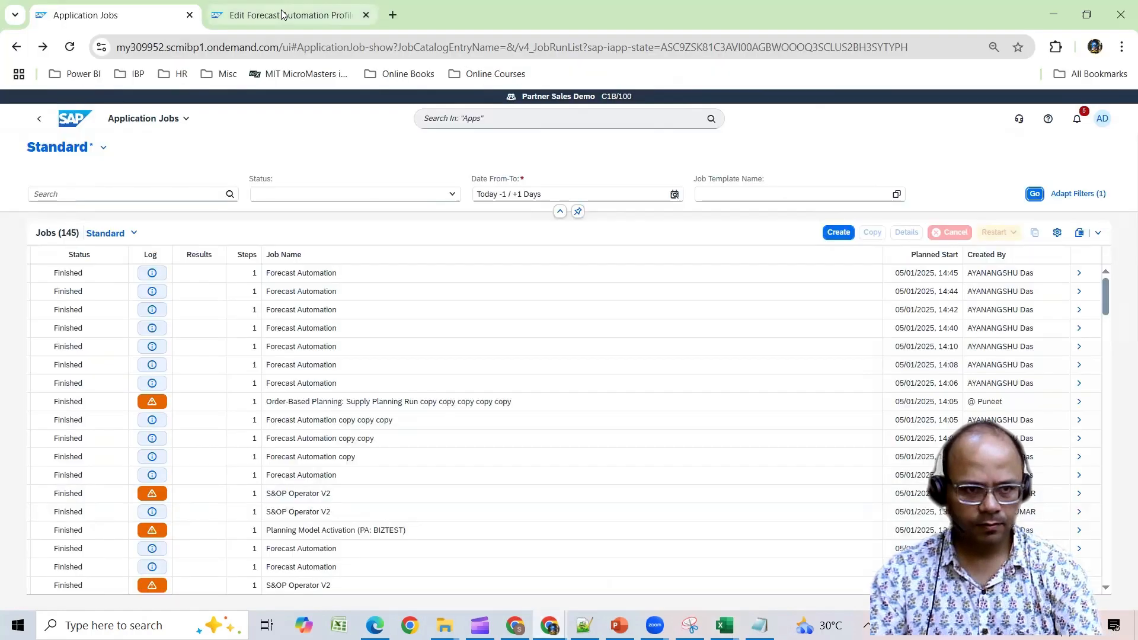
click(282, 15)
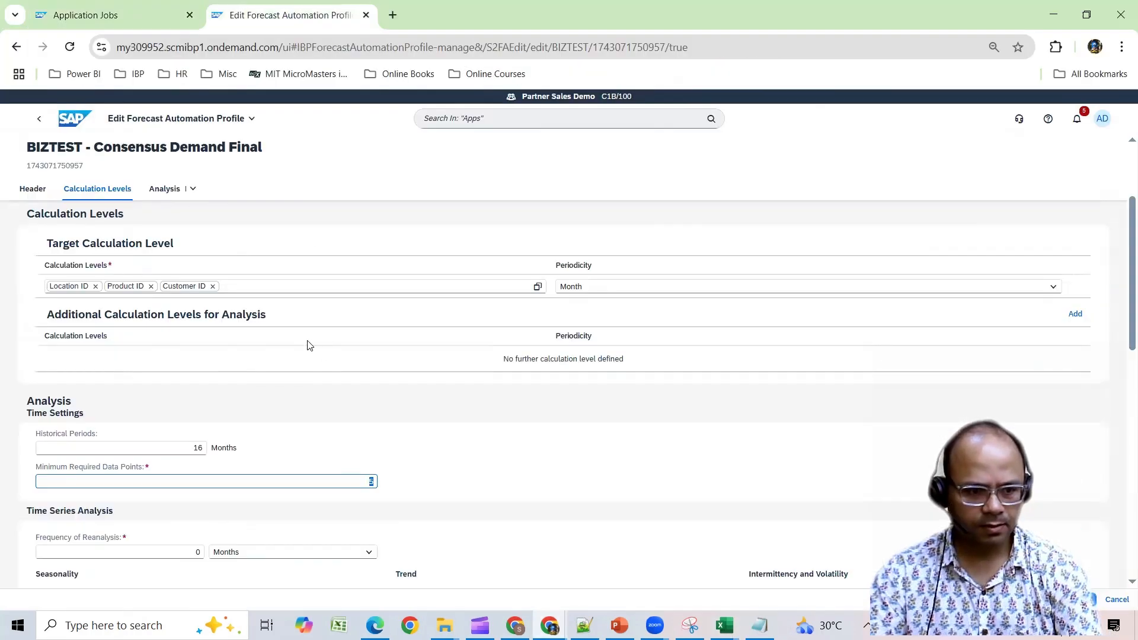
scroll(340, 463, down, 3)
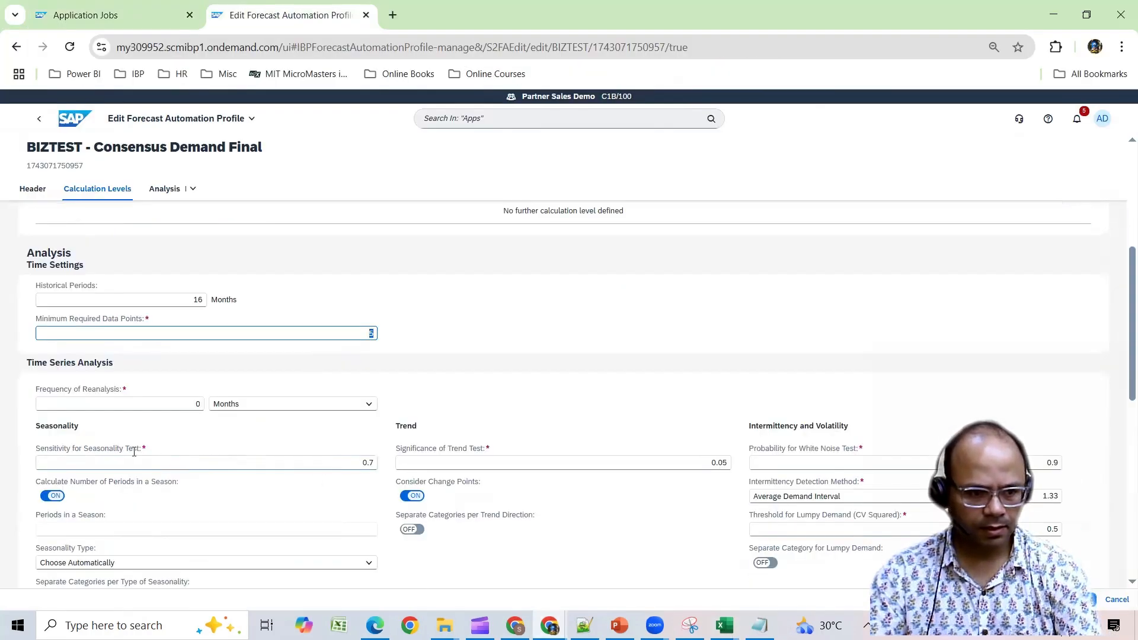
drag(370, 462, 375, 461)
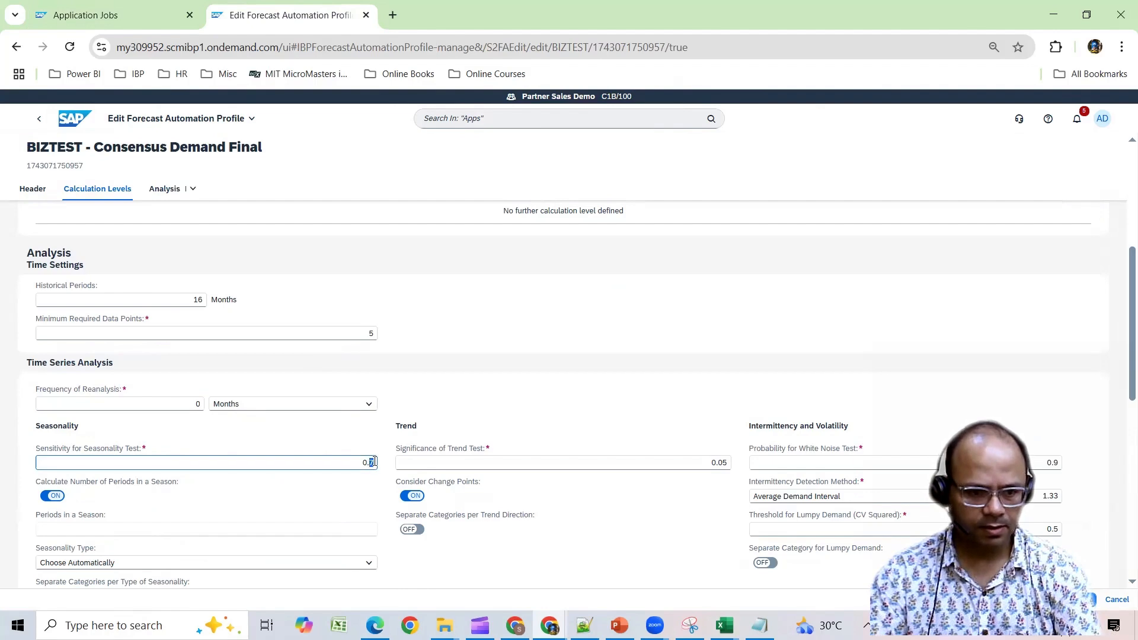
text(3)
click(1082, 599)
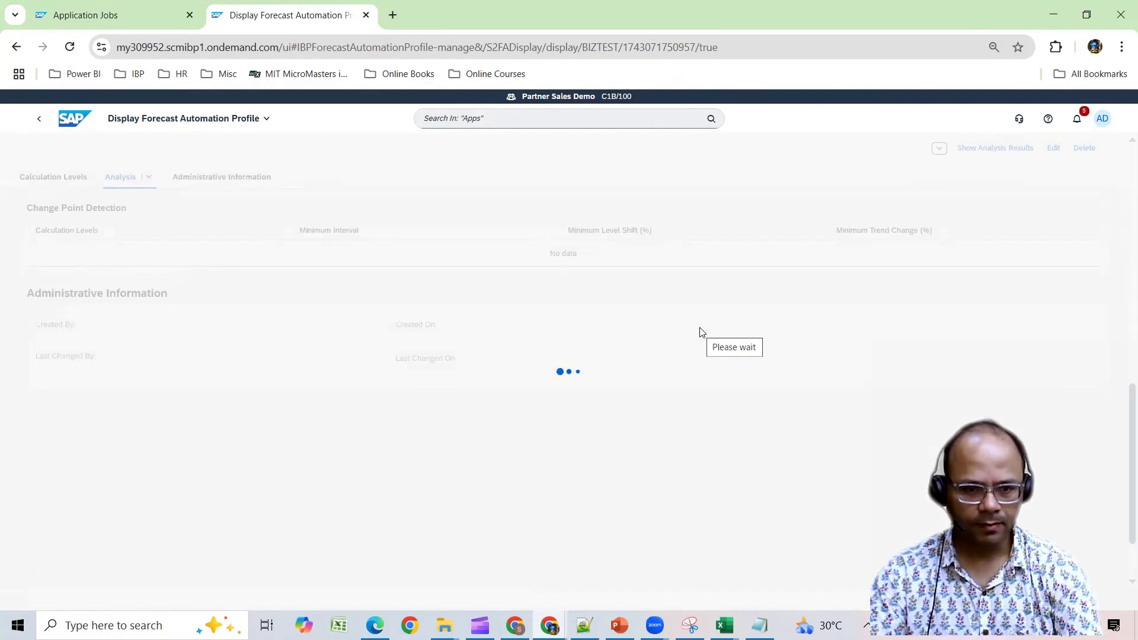
click(85, 424)
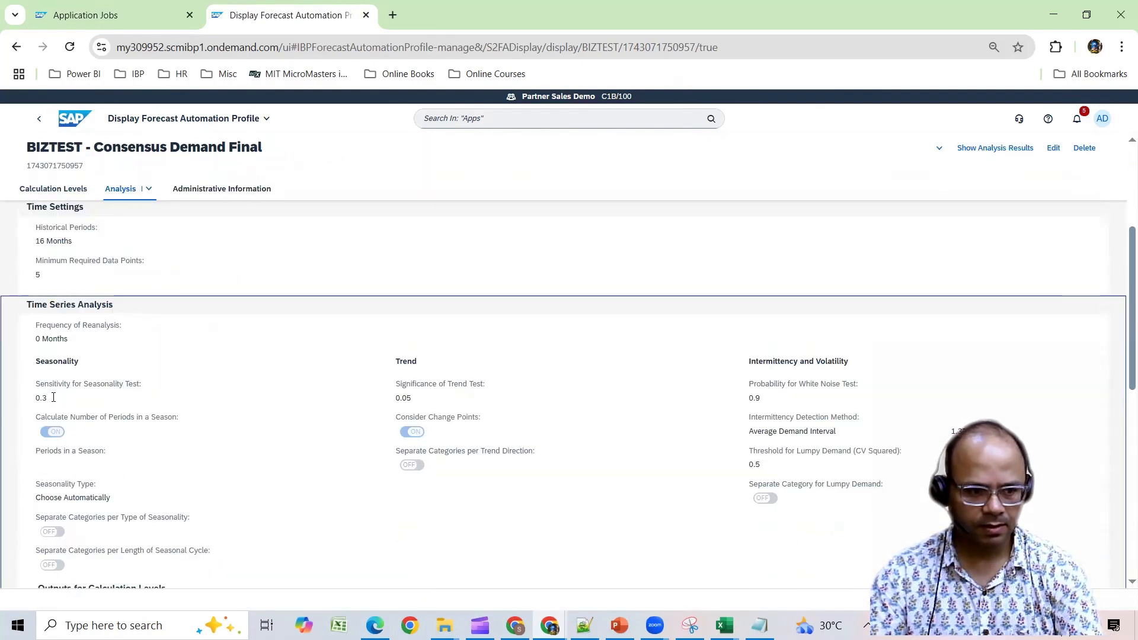
drag(92, 384, 142, 384)
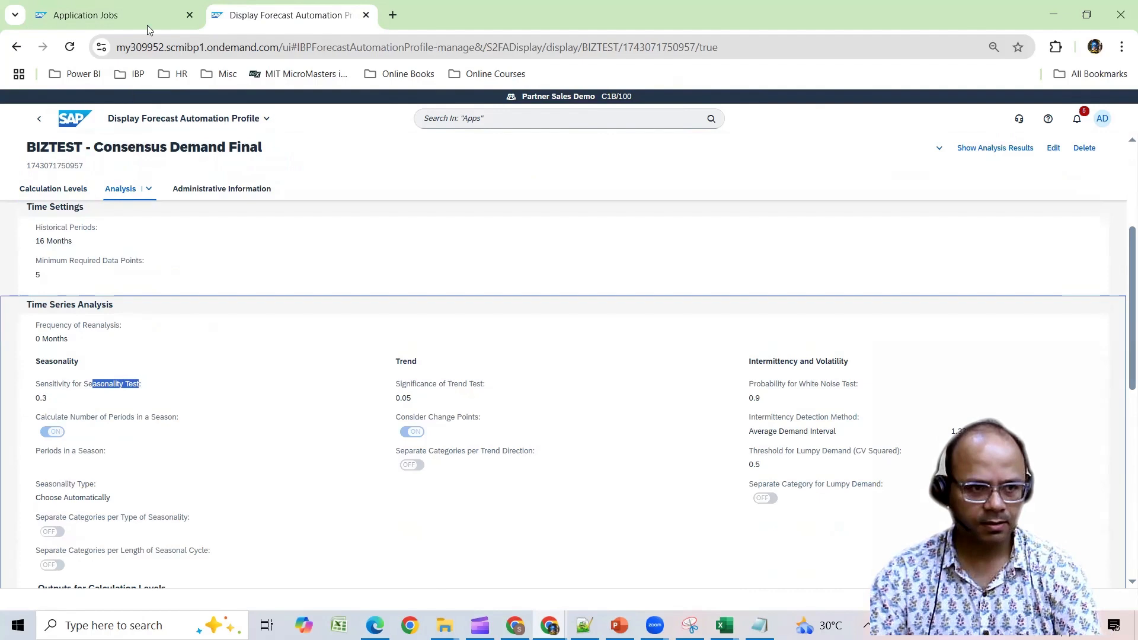
Step: In Application Jobs, rerun the latest Forecast Automation job as an immediate copy without the copy suffix, and refresh the list until it finishes
click(125, 16)
click(39, 275)
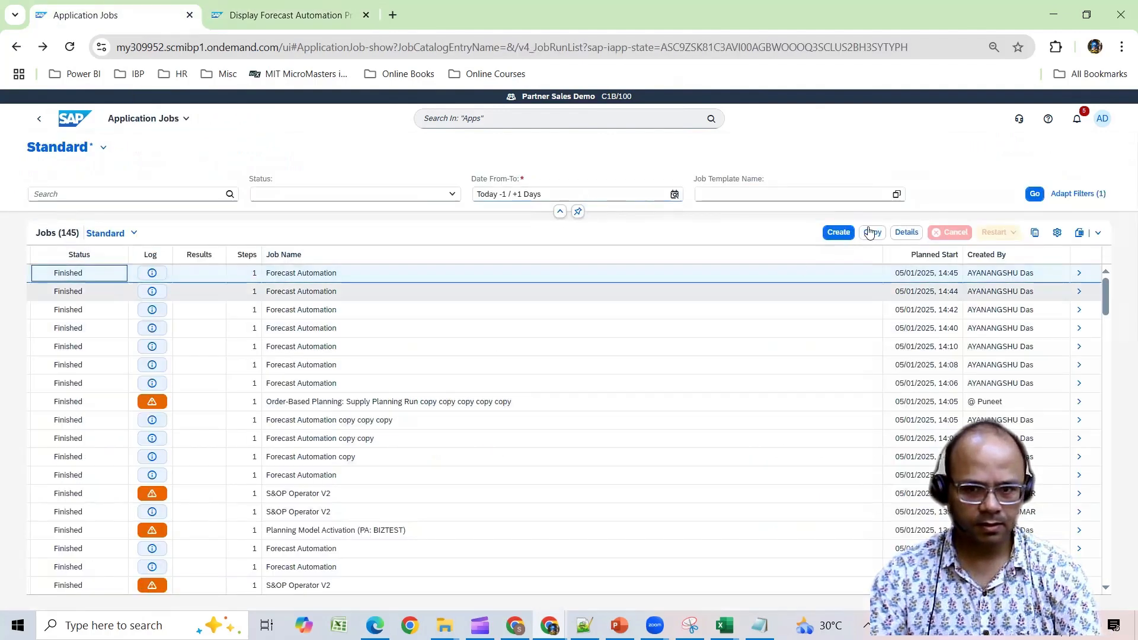
click(872, 232)
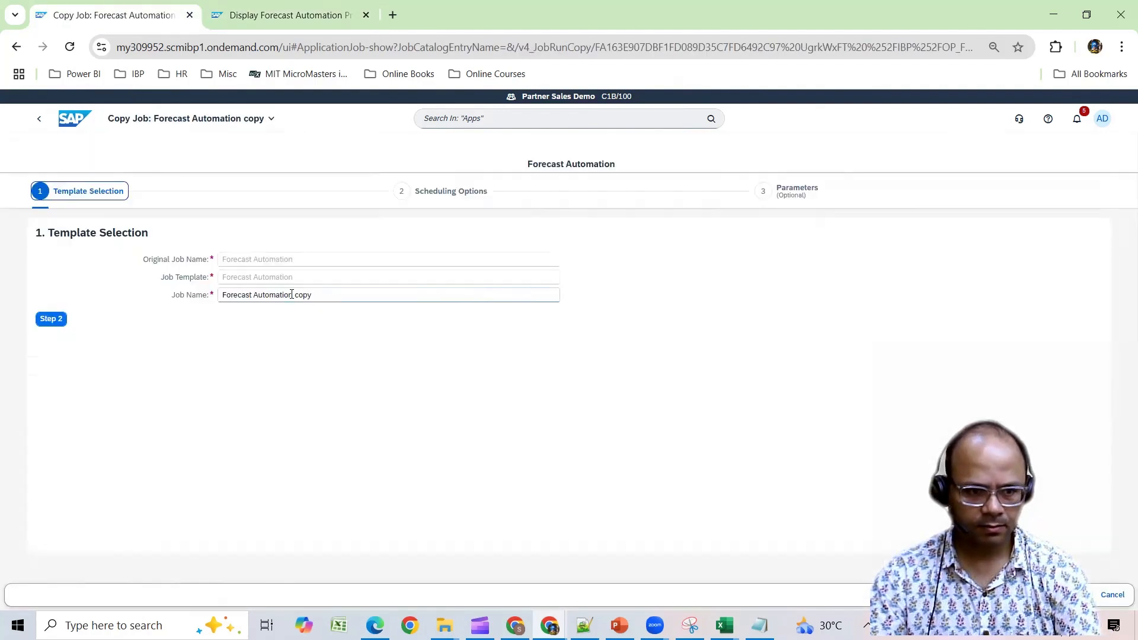
double_click(302, 294)
key(BackSpace)
click(59, 325)
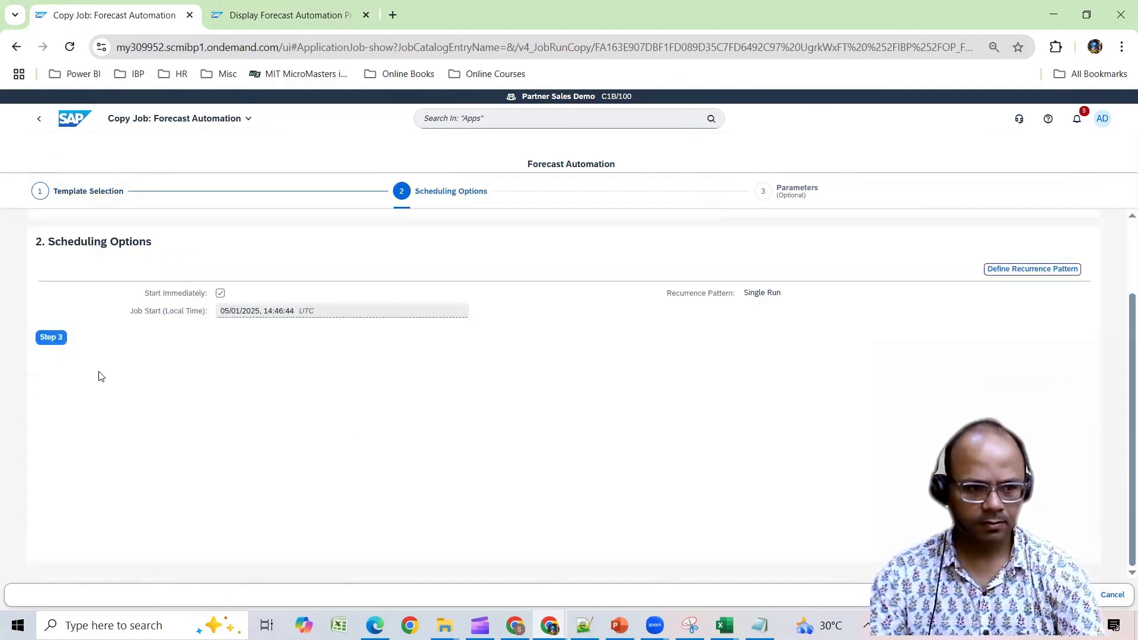
click(51, 336)
click(1071, 594)
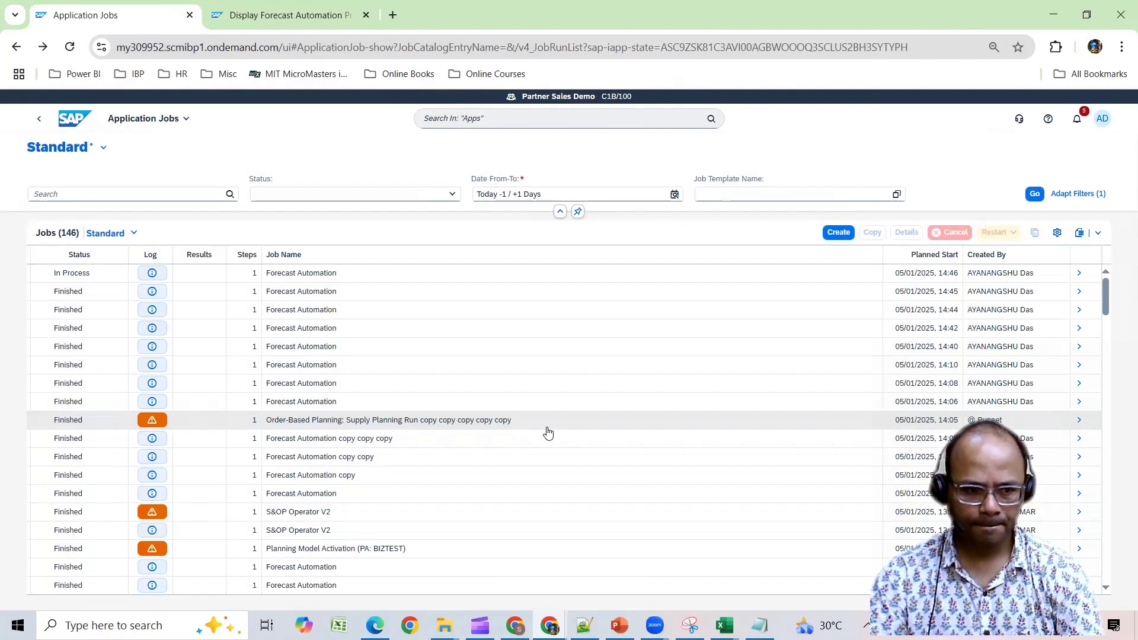
click(1034, 194)
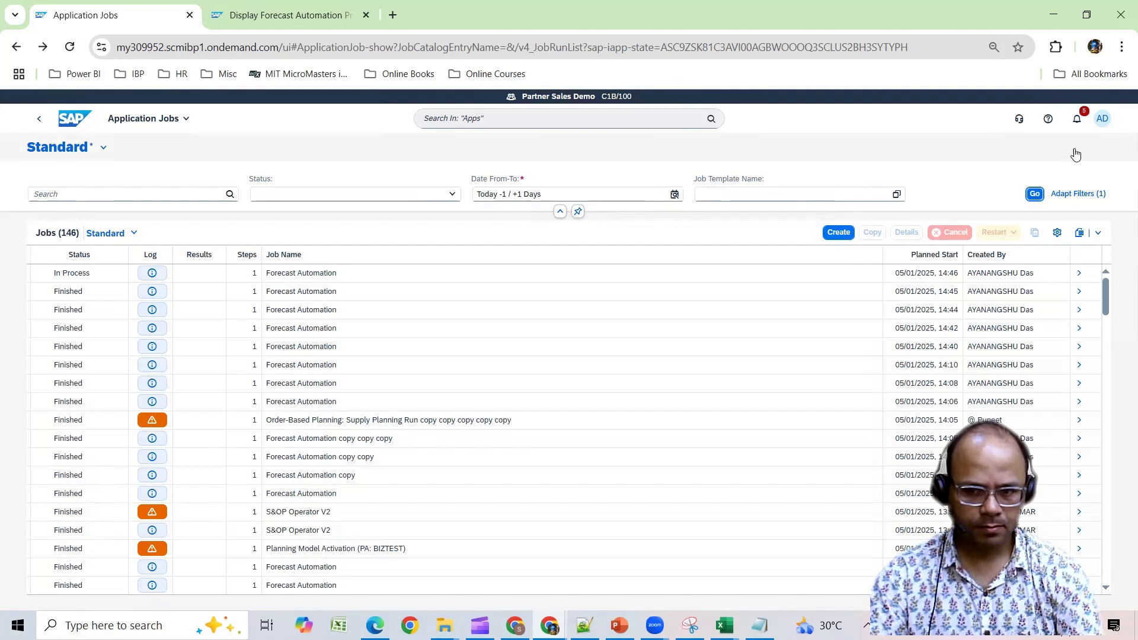
click(1034, 194)
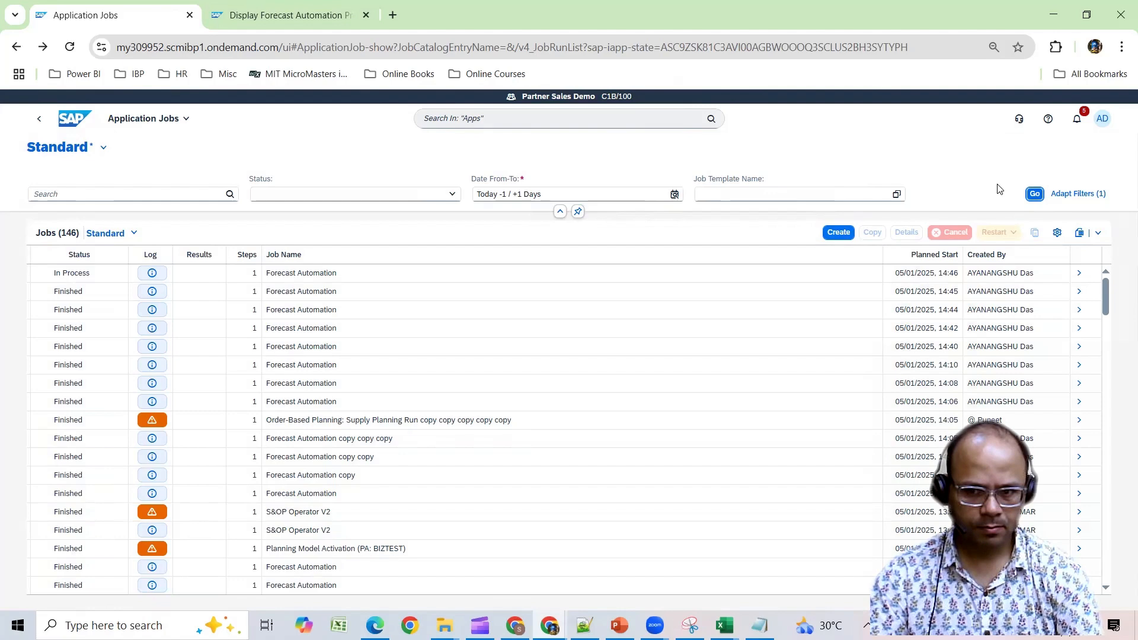
click(1034, 193)
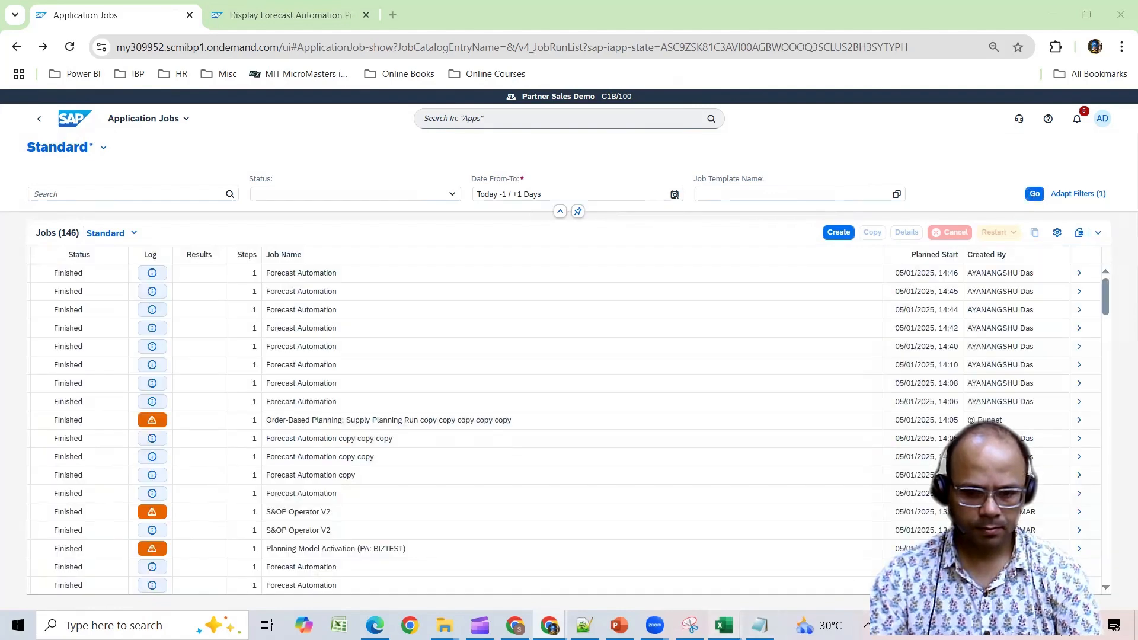
Step: Switch to the Book2 workbook in Excel, refresh the Customer Source master data, and check the Time Series Property in row 132
mouse_move(724, 626)
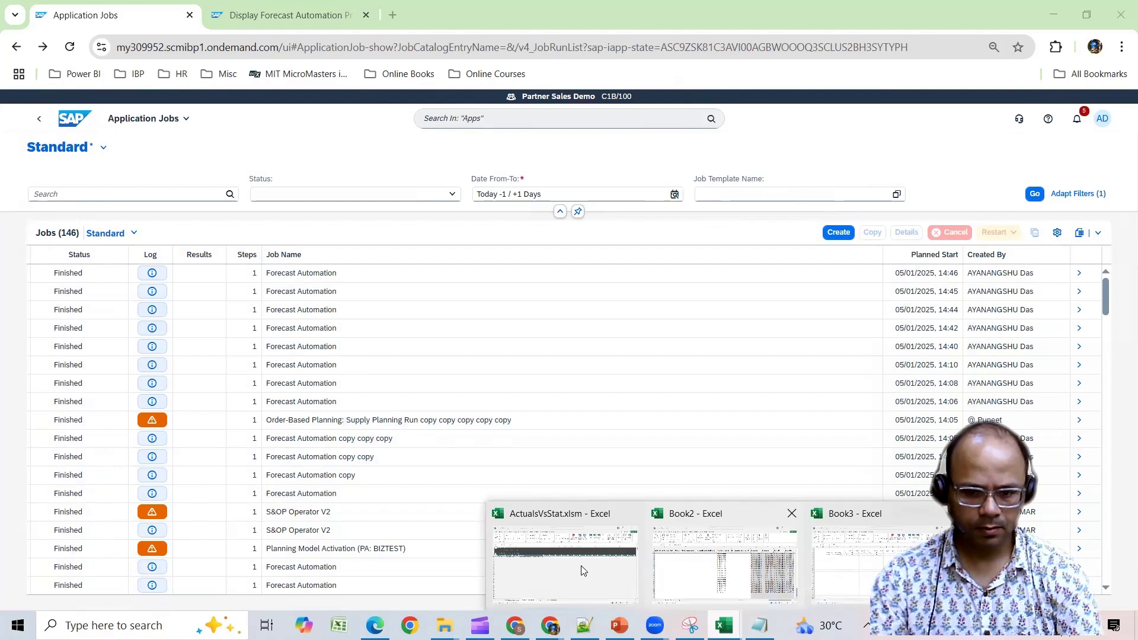
click(562, 507)
click(552, 70)
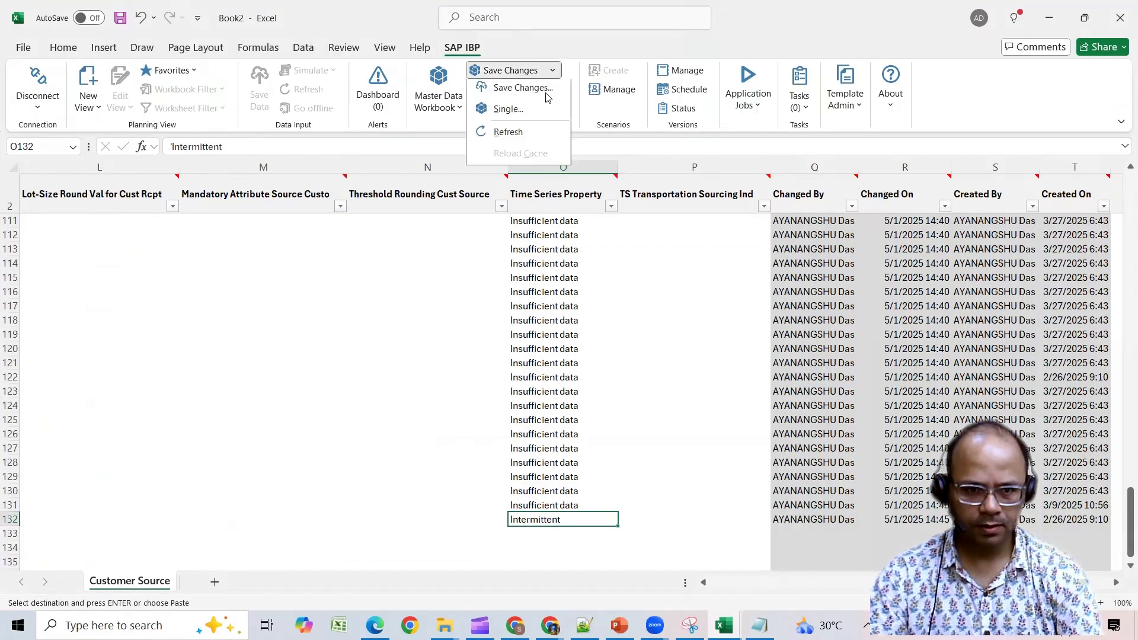
click(517, 133)
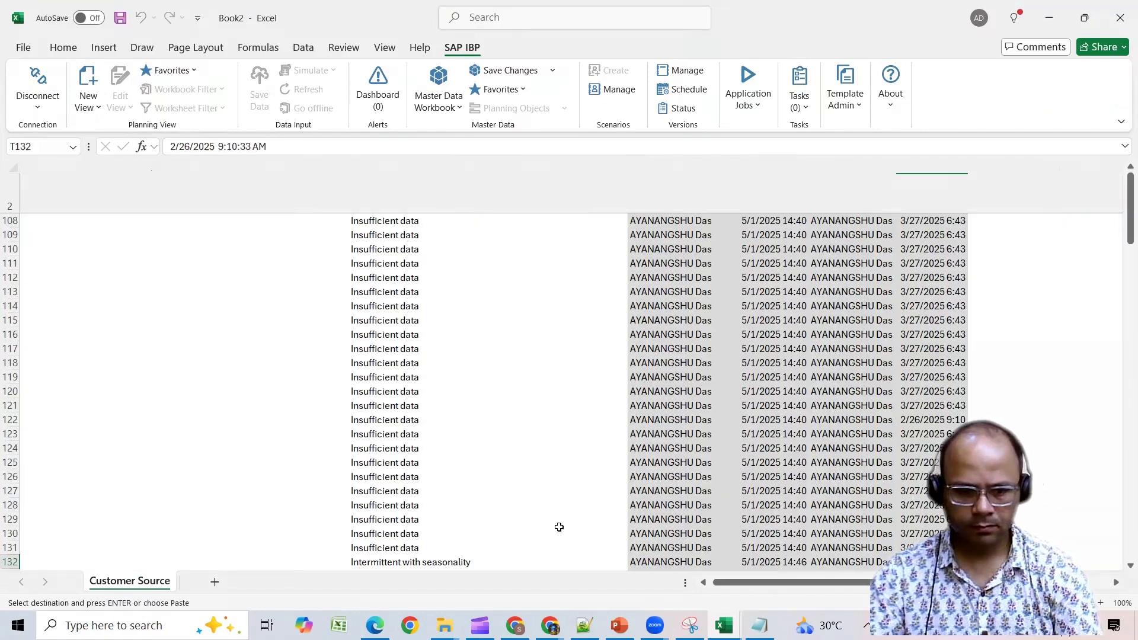
click(382, 475)
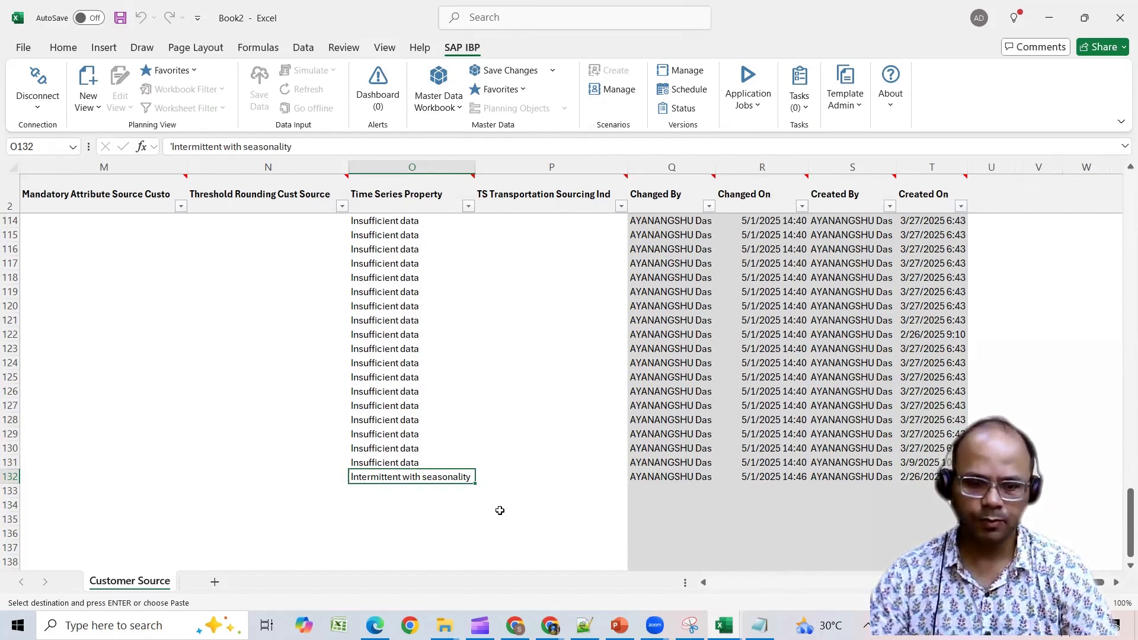
Step: Switch to Application Jobs in Chrome, search the apps for "forecast automation pro", and open the matching forecast automation profile app
click(550, 625)
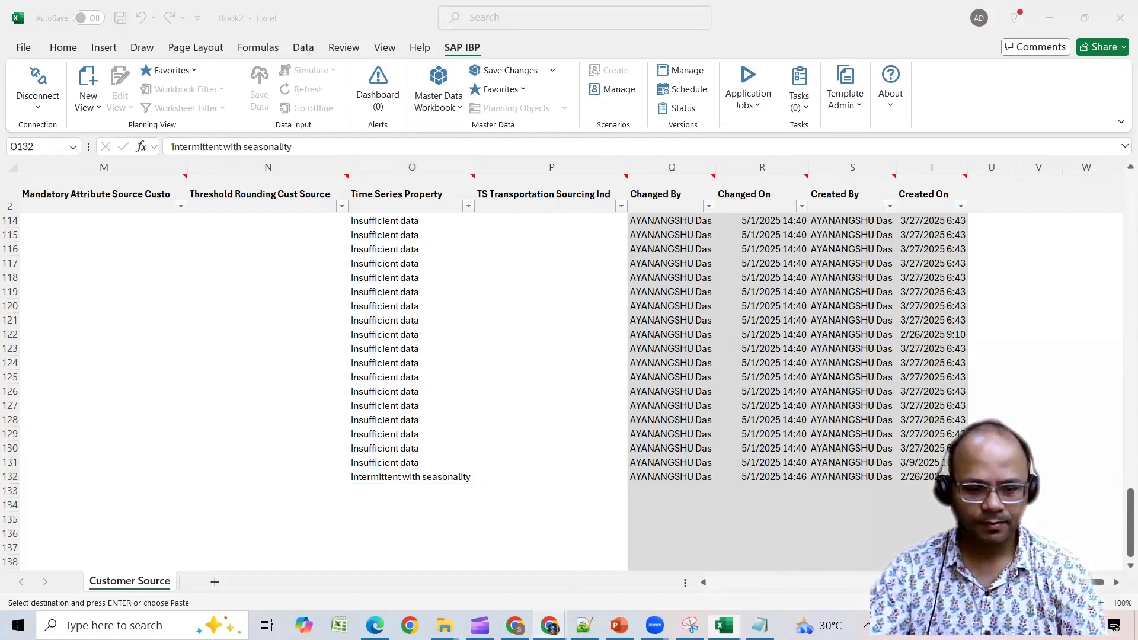
click(628, 563)
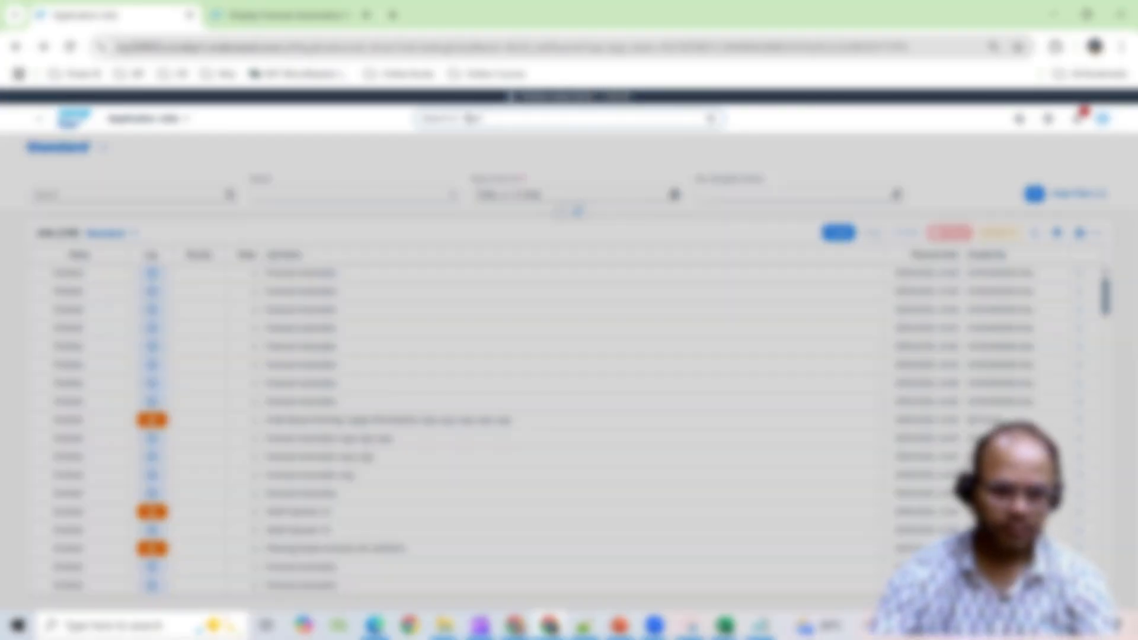
click(470, 120)
text(Statement)
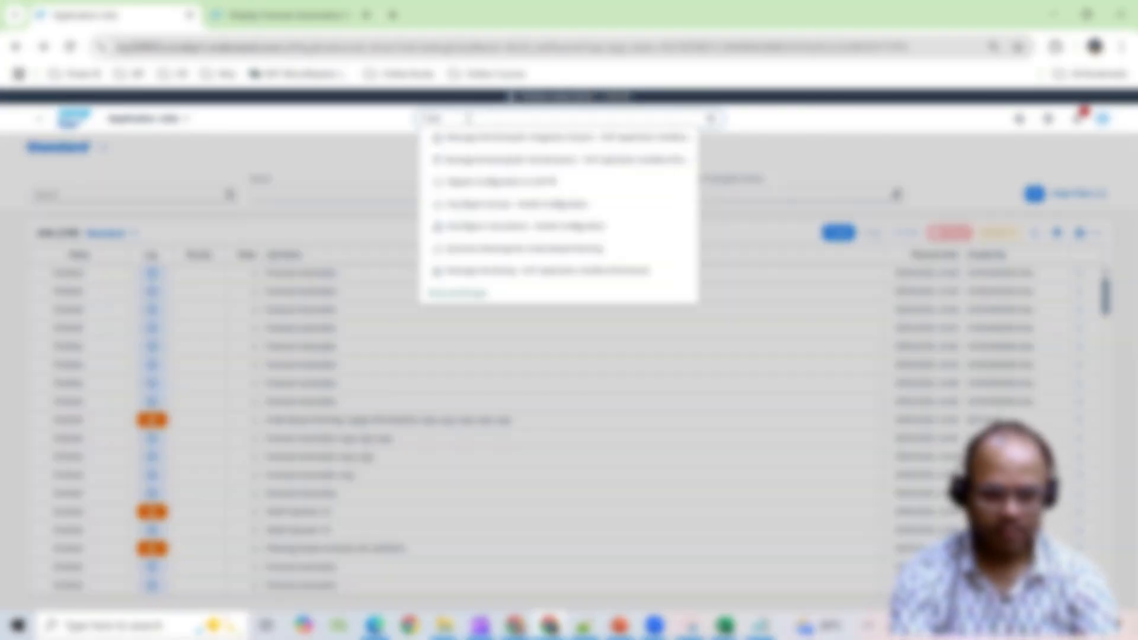
text(utomation pro)
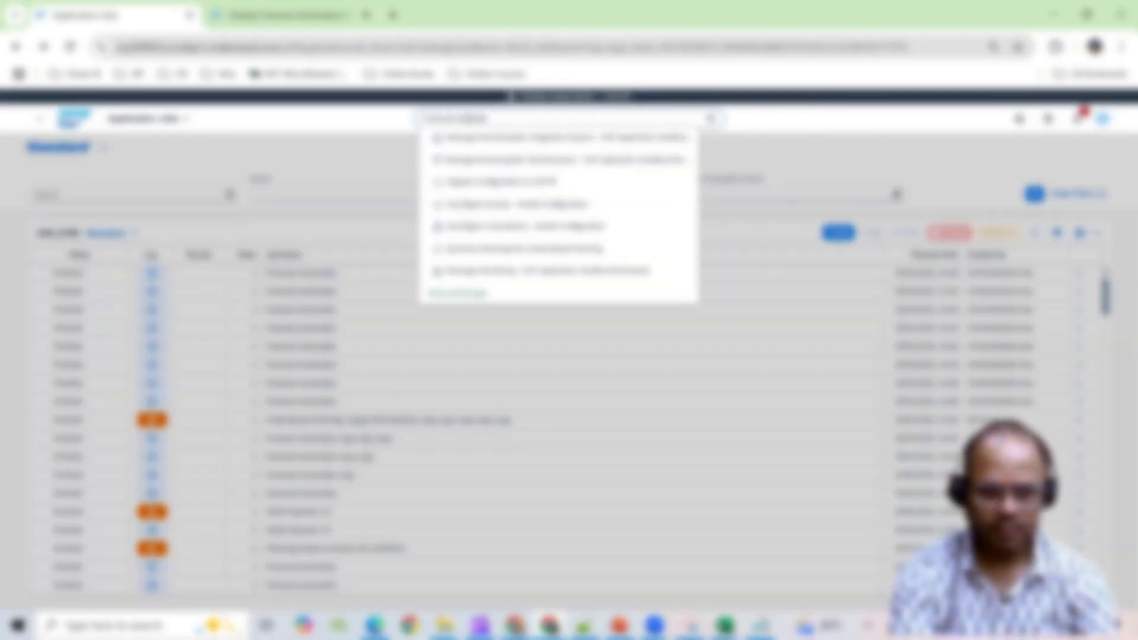
click(521, 138)
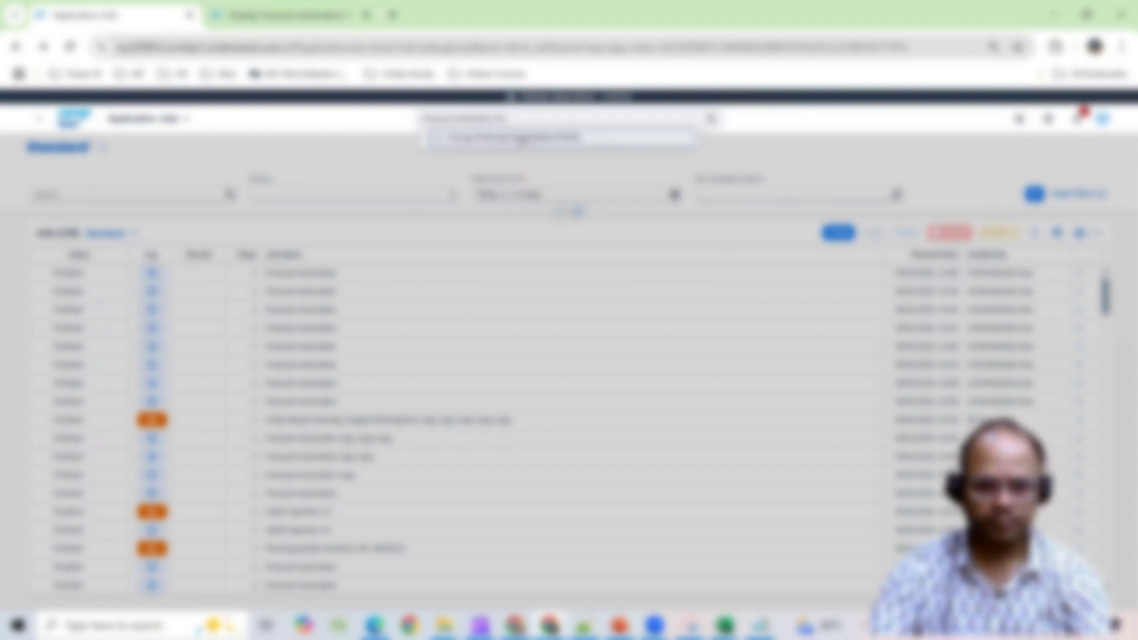